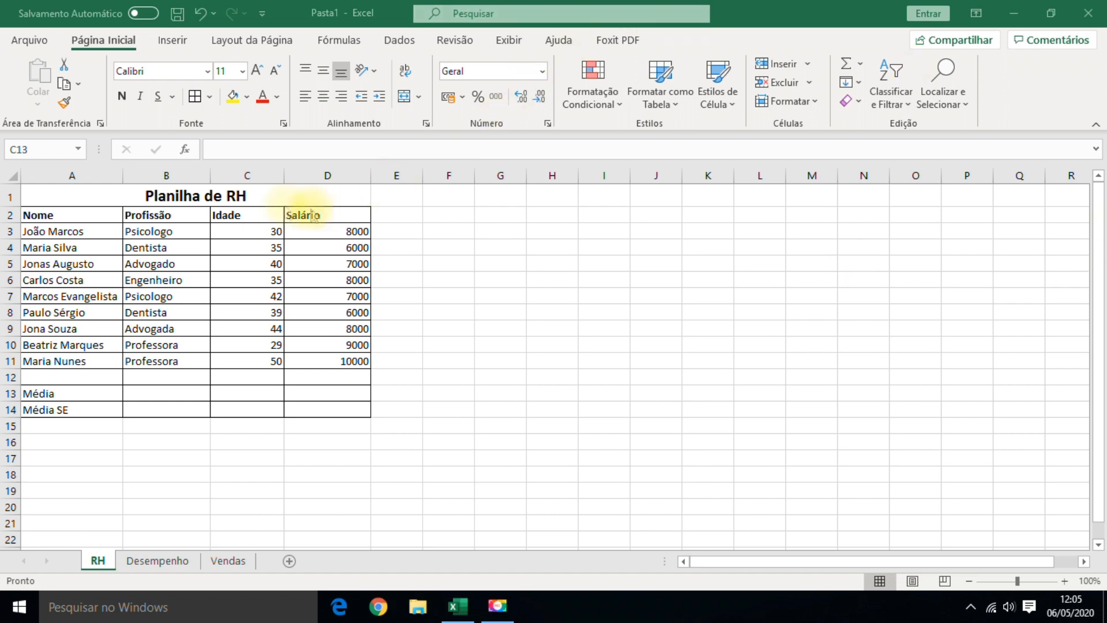
# Look over the Desempenho and Vendas sheets, and return to the RH sheet.
pyautogui.click(646, 330)
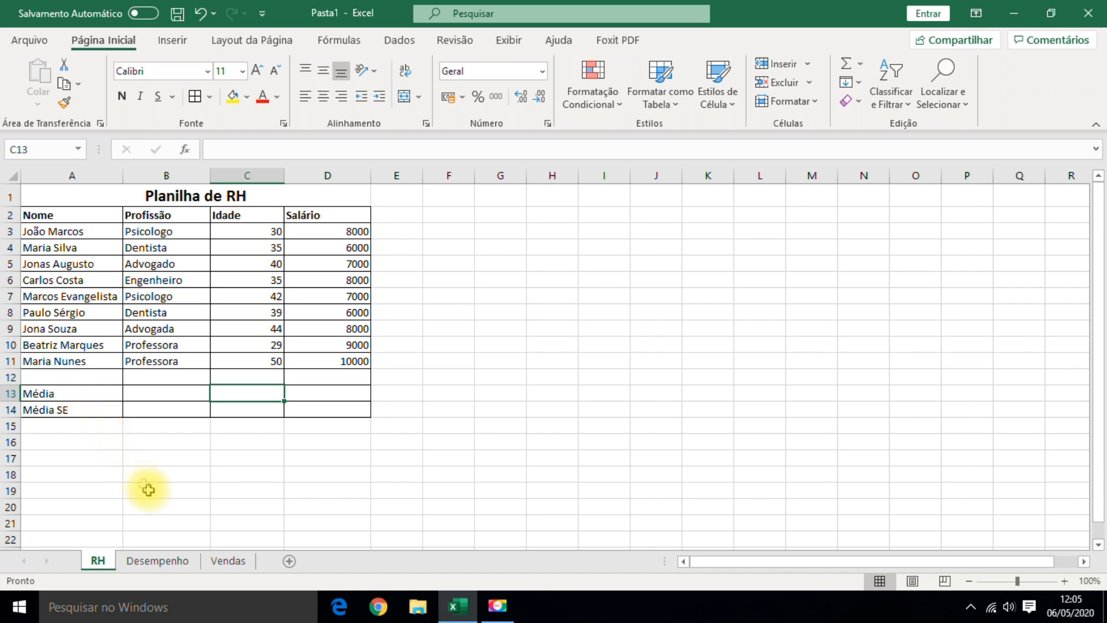
pyautogui.click(159, 562)
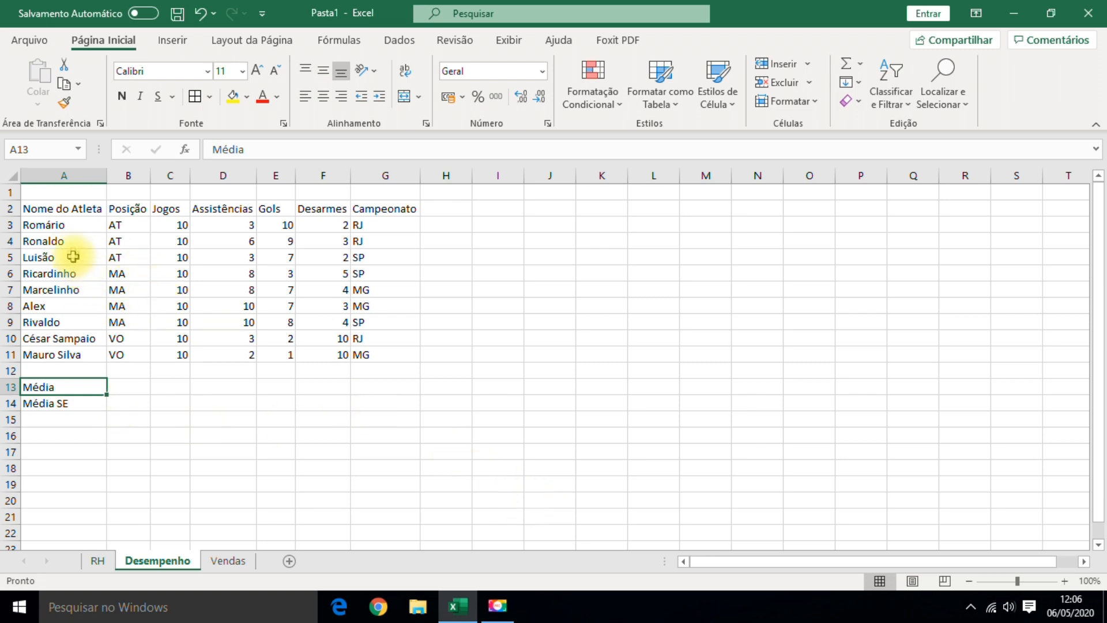
pyautogui.click(229, 561)
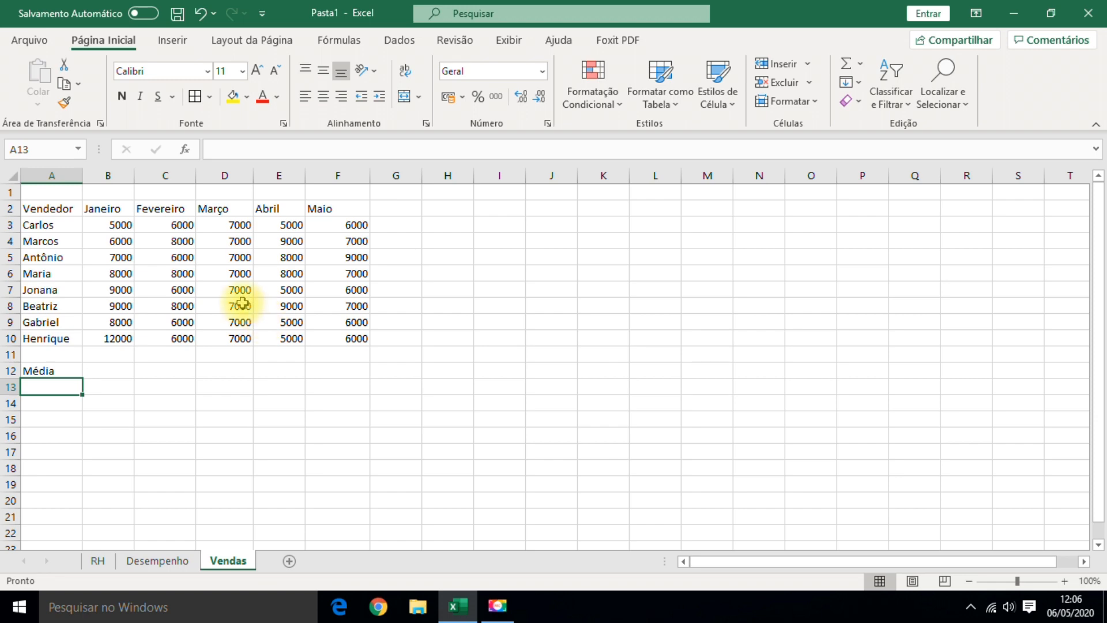
pyautogui.click(99, 560)
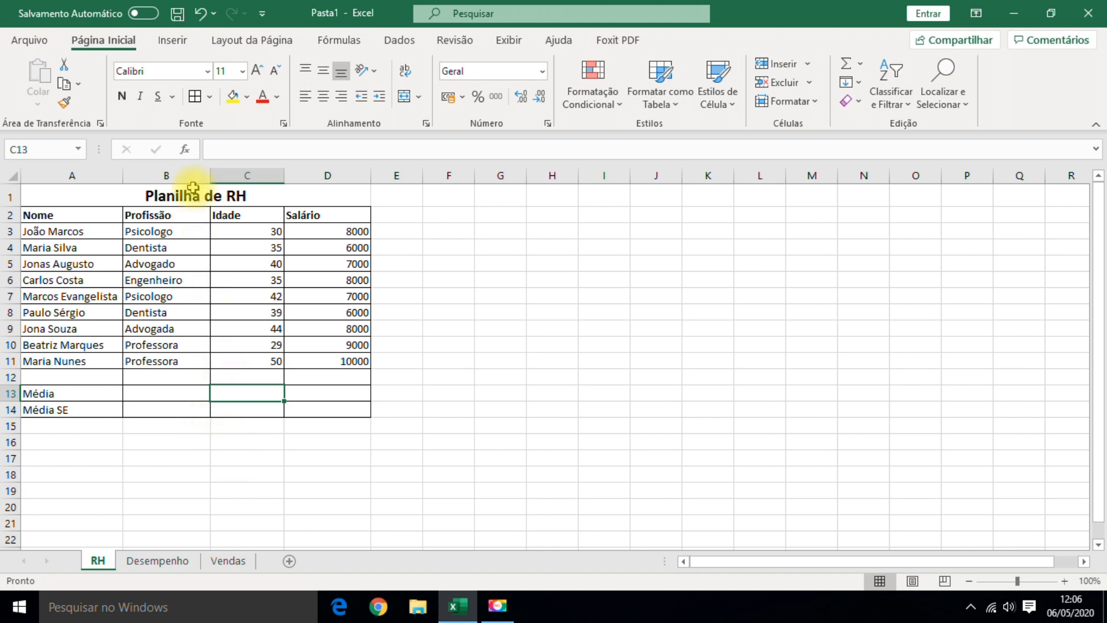
# Clear all formatting from the RH table in A1:D14.
pyautogui.moveTo(193, 187); pyautogui.dragTo(180, 415)
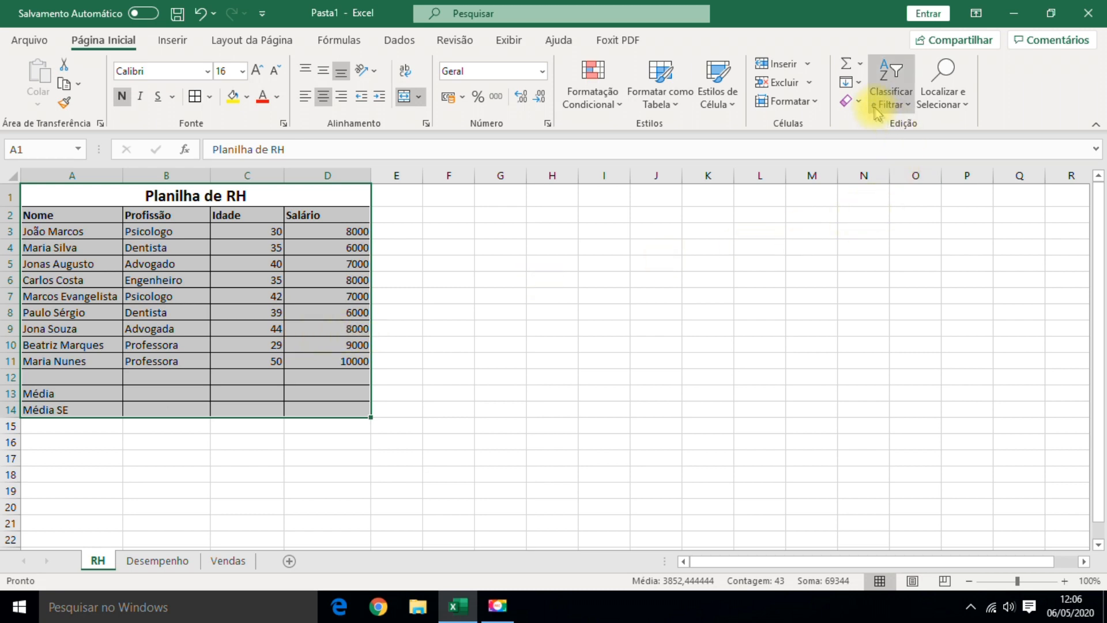
pyautogui.click(856, 103)
pyautogui.click(882, 146)
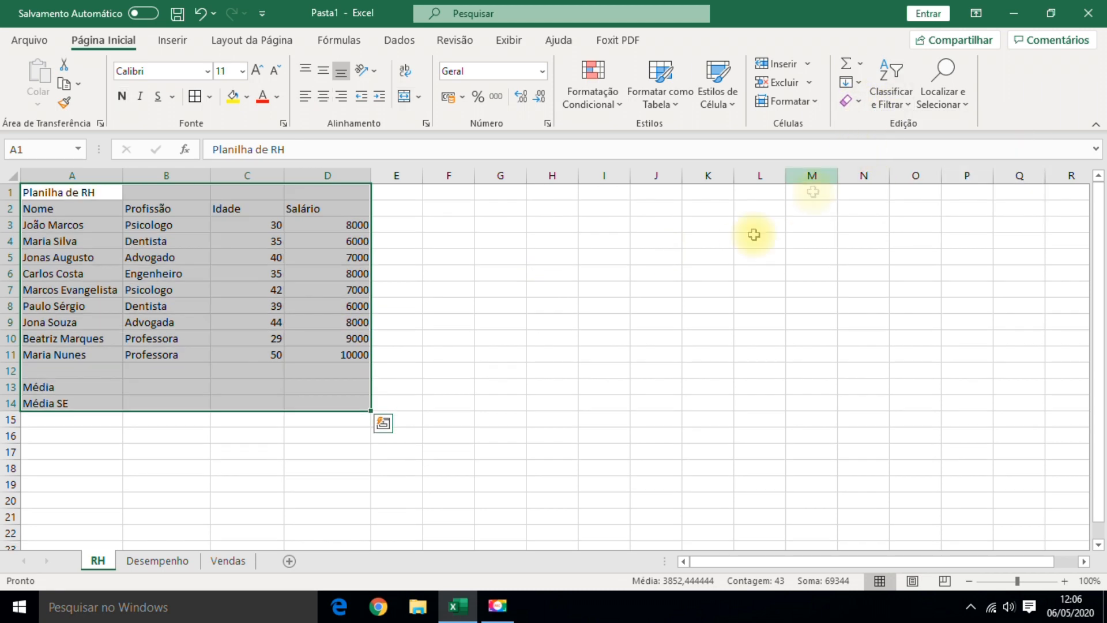
pyautogui.click(539, 417)
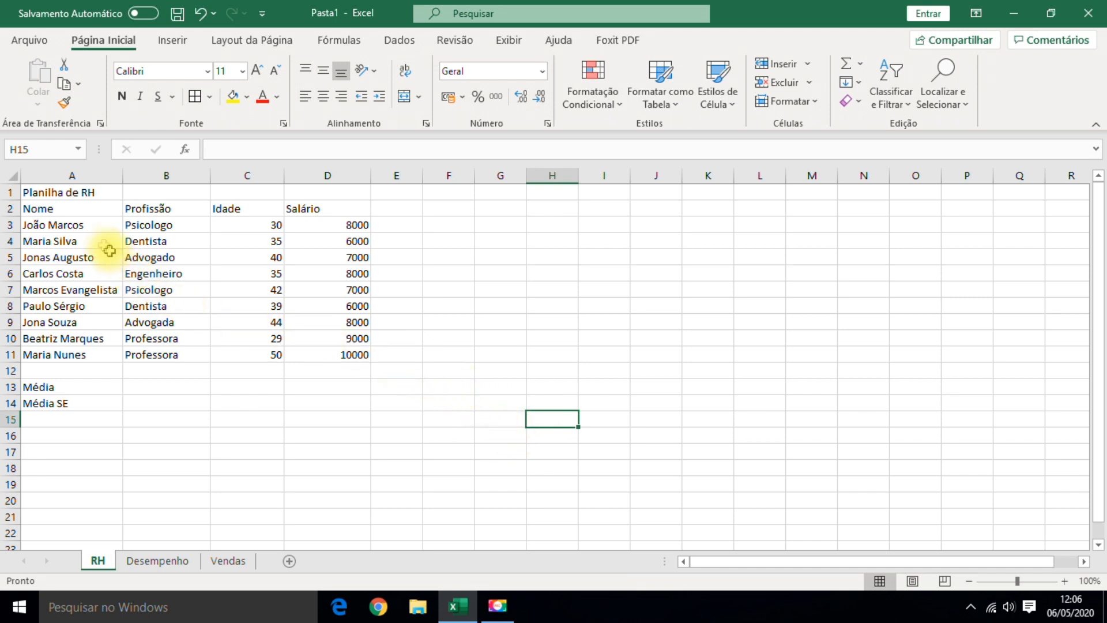
# Apply all borders to every cell of the RH table, A1:D14.
pyautogui.moveTo(45, 189); pyautogui.dragTo(291, 390)
pyautogui.click(292, 467)
pyautogui.moveTo(50, 188); pyautogui.dragTo(352, 399)
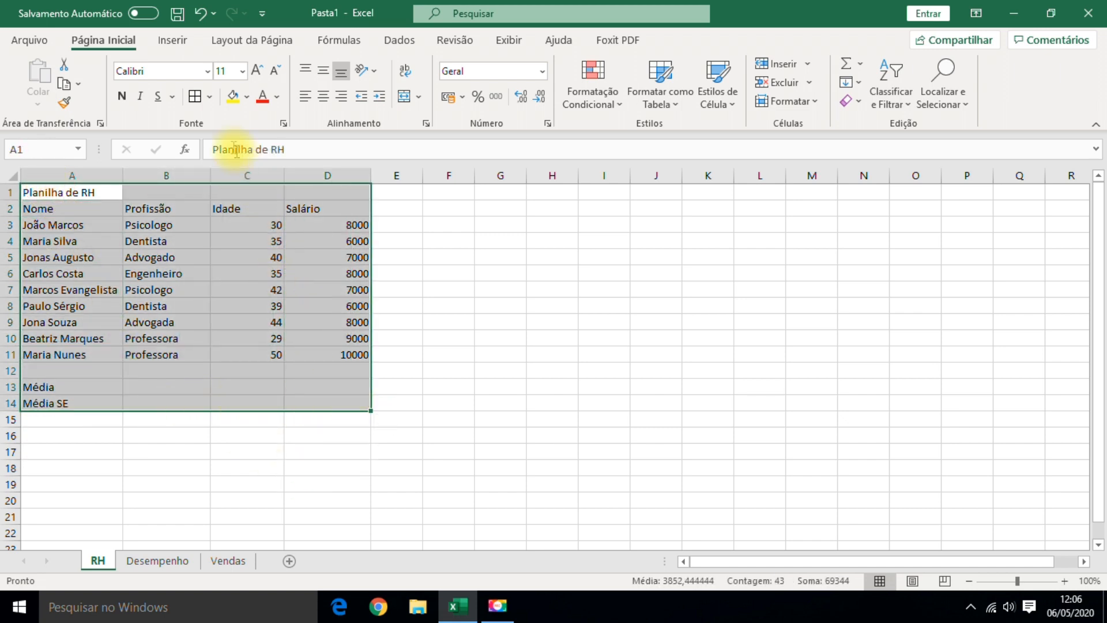
pyautogui.click(212, 98)
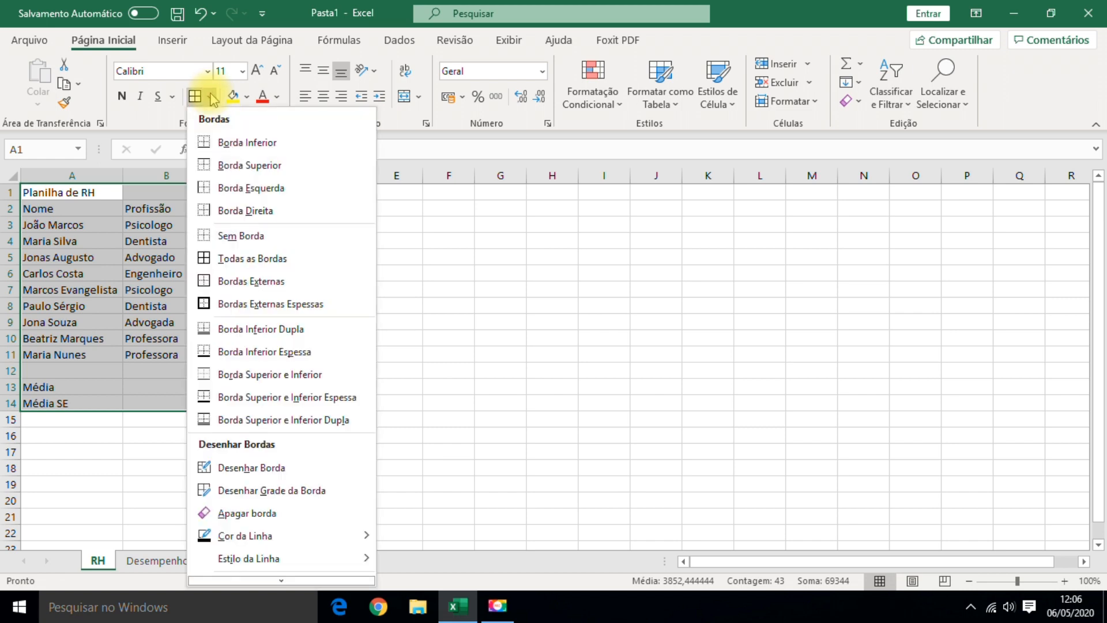
pyautogui.click(236, 258)
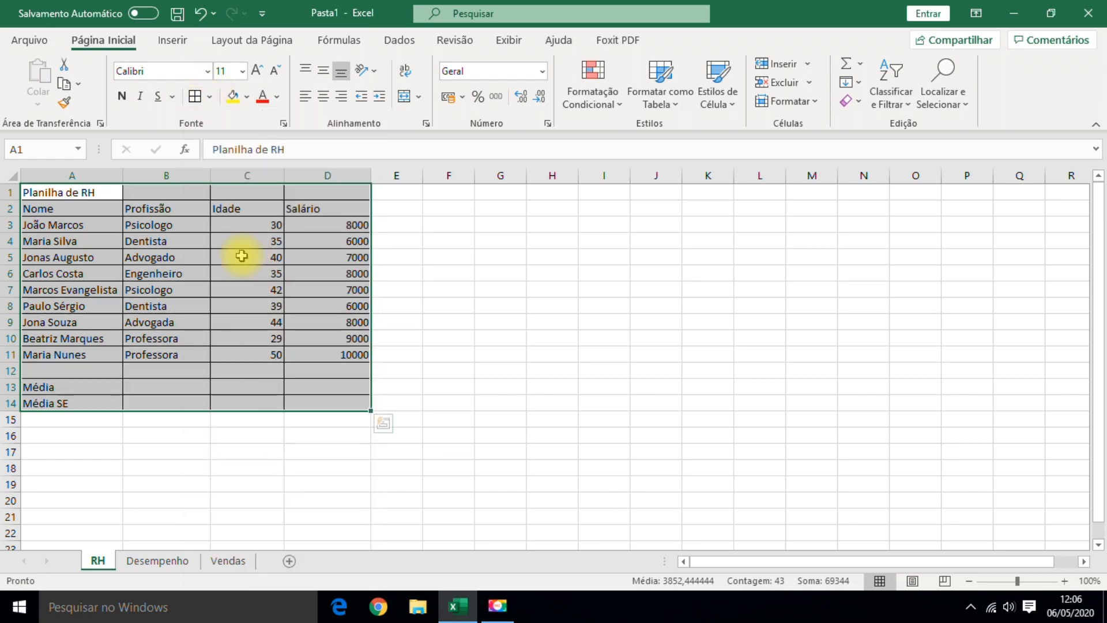
pyautogui.click(289, 481)
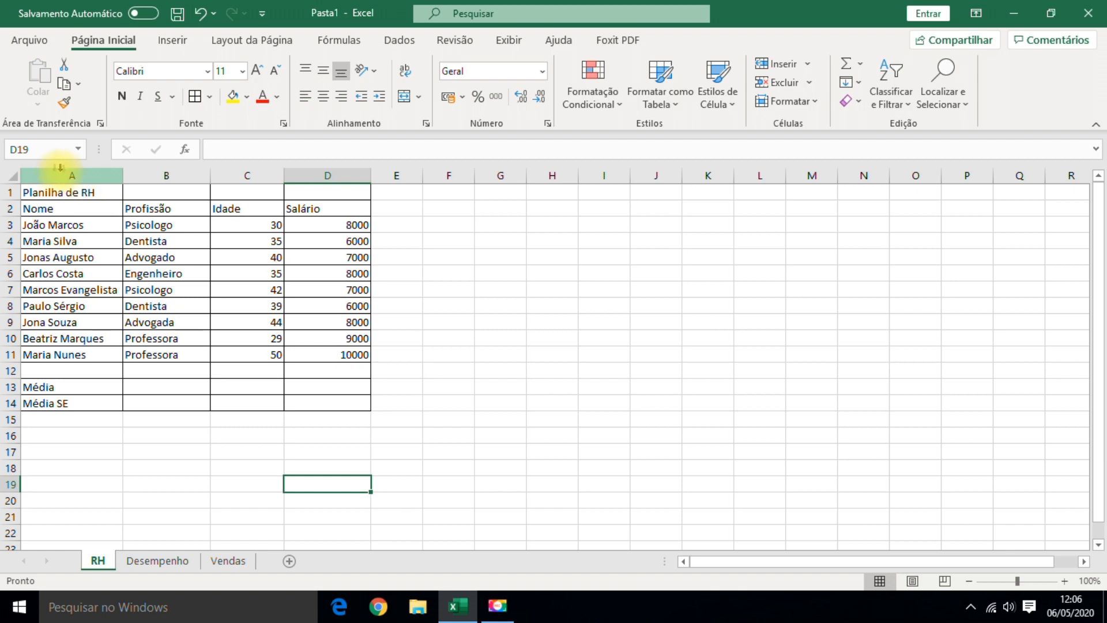
# Merge and center the title "Planilha de RH" across A1:D1.
pyautogui.click(26, 192)
pyautogui.moveTo(117, 200); pyautogui.dragTo(329, 192)
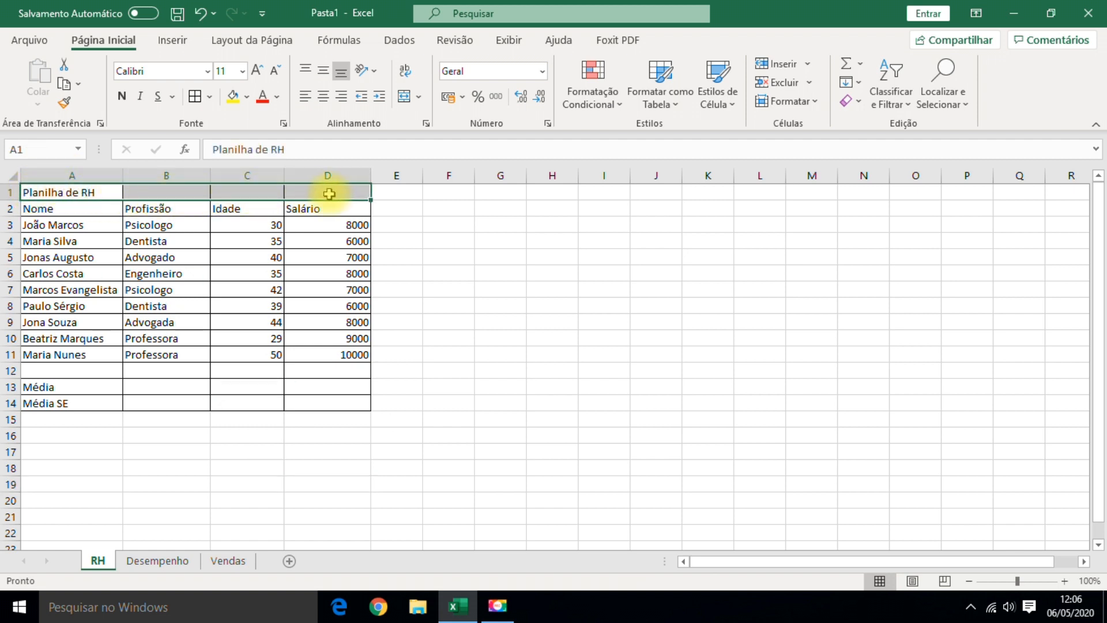
pyautogui.click(403, 98)
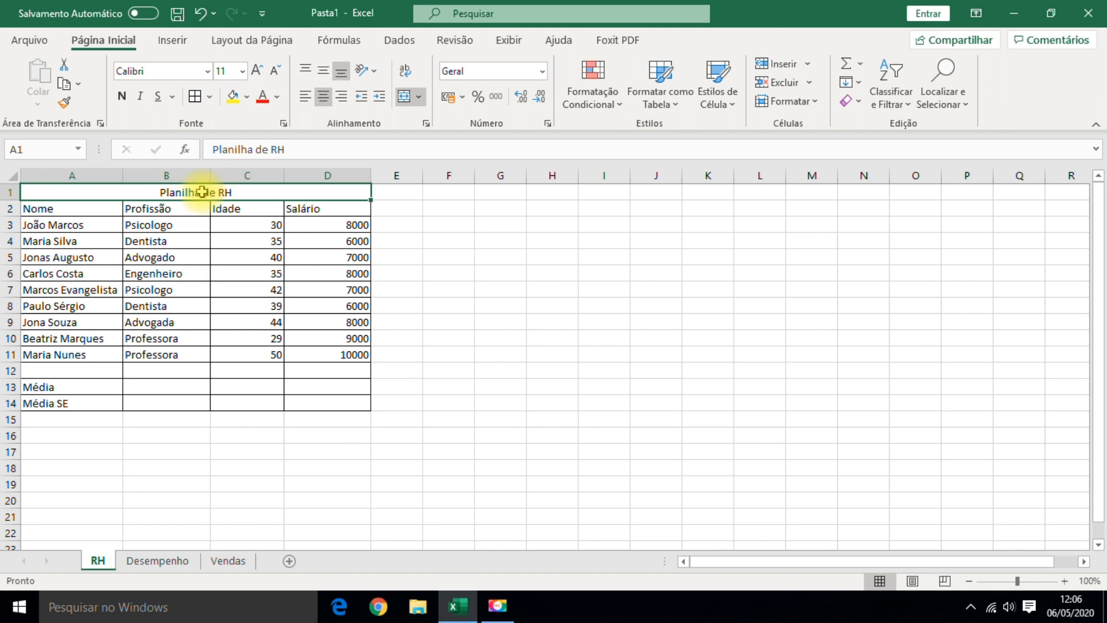
# Increase the title "Planilha de RH" to font size 14 and make it bold.
pyautogui.click(257, 72)
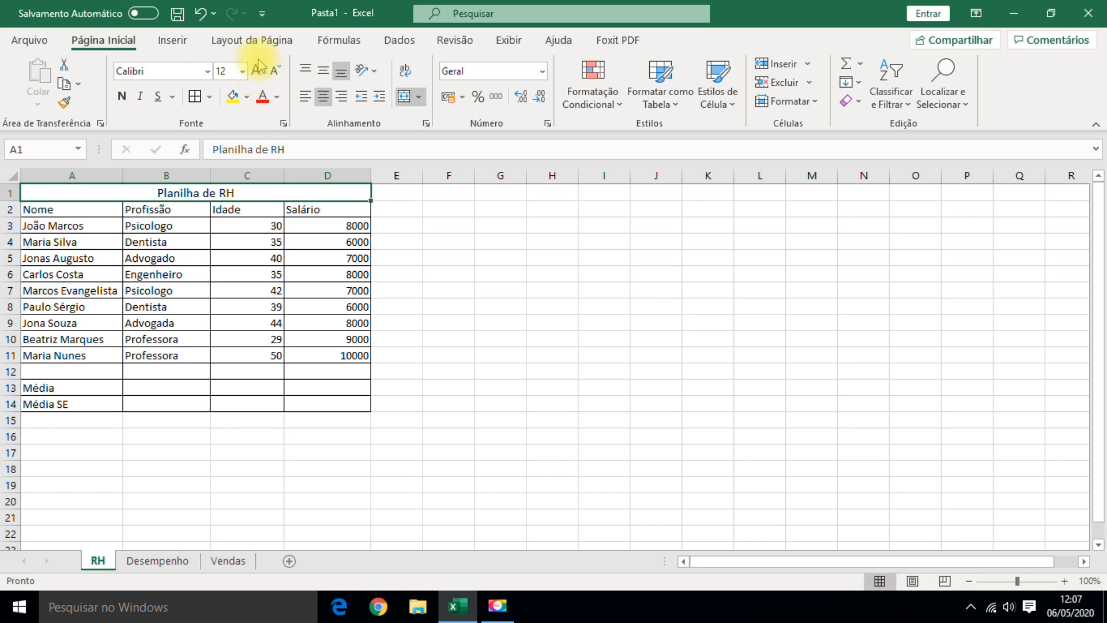
pyautogui.click(258, 73)
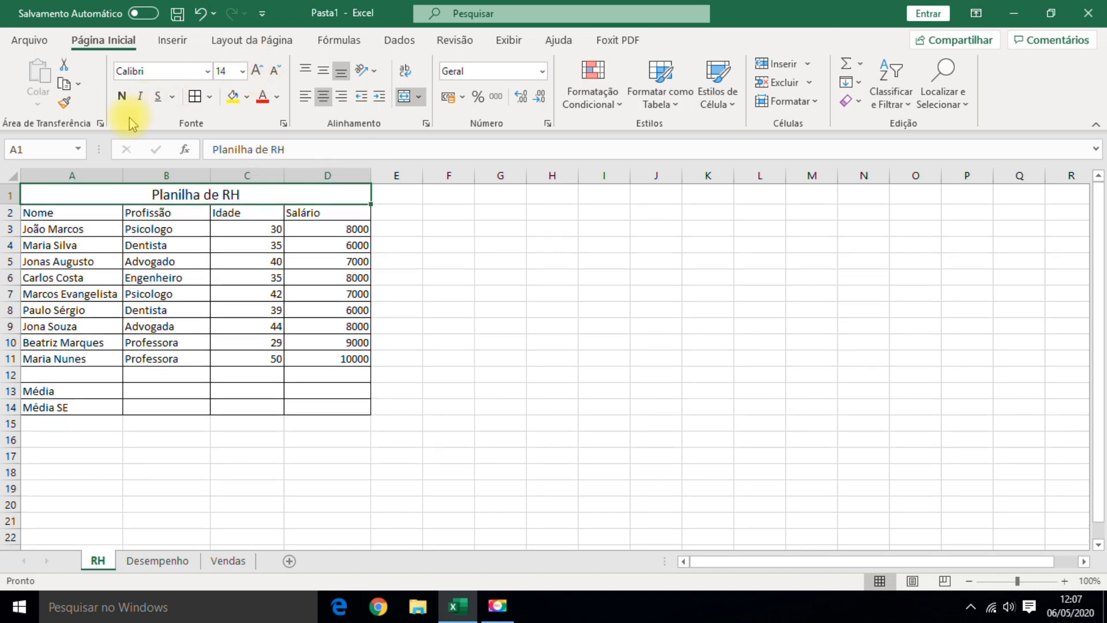
pyautogui.click(123, 99)
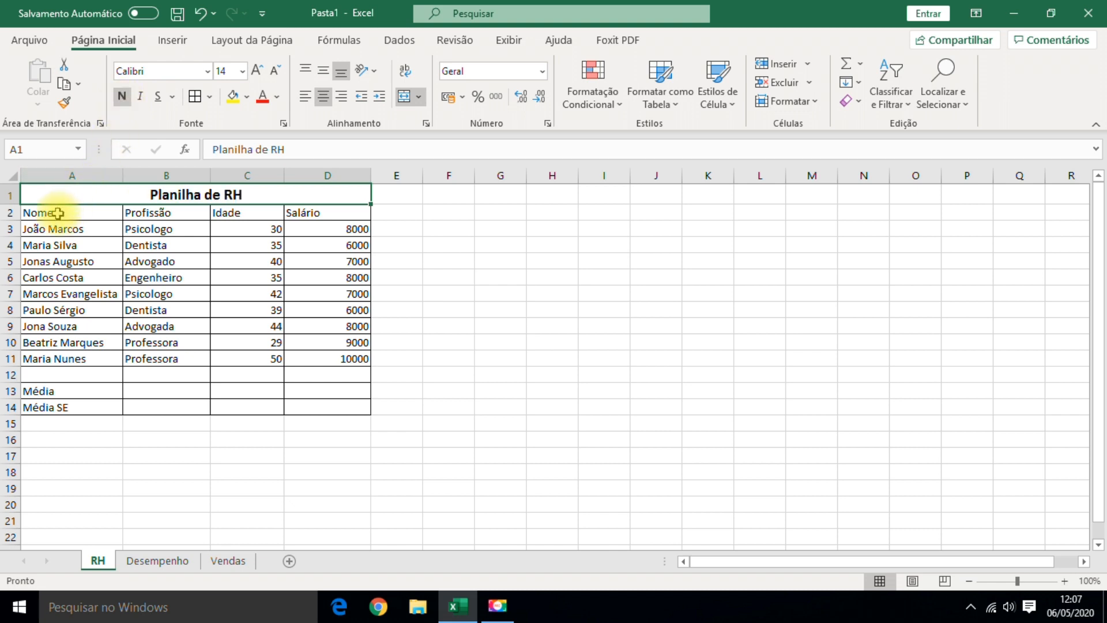
# Make the column headings Nome, Profissão, Idade and Salário in A2:D2 bold.
pyautogui.moveTo(54, 214); pyautogui.dragTo(311, 214)
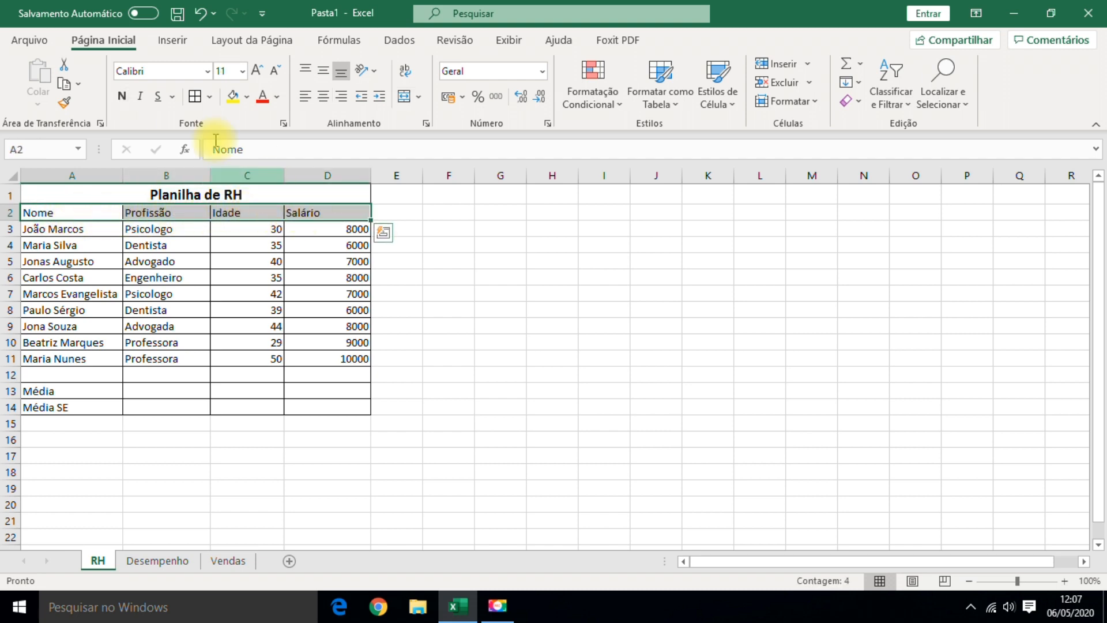
pyautogui.click(121, 96)
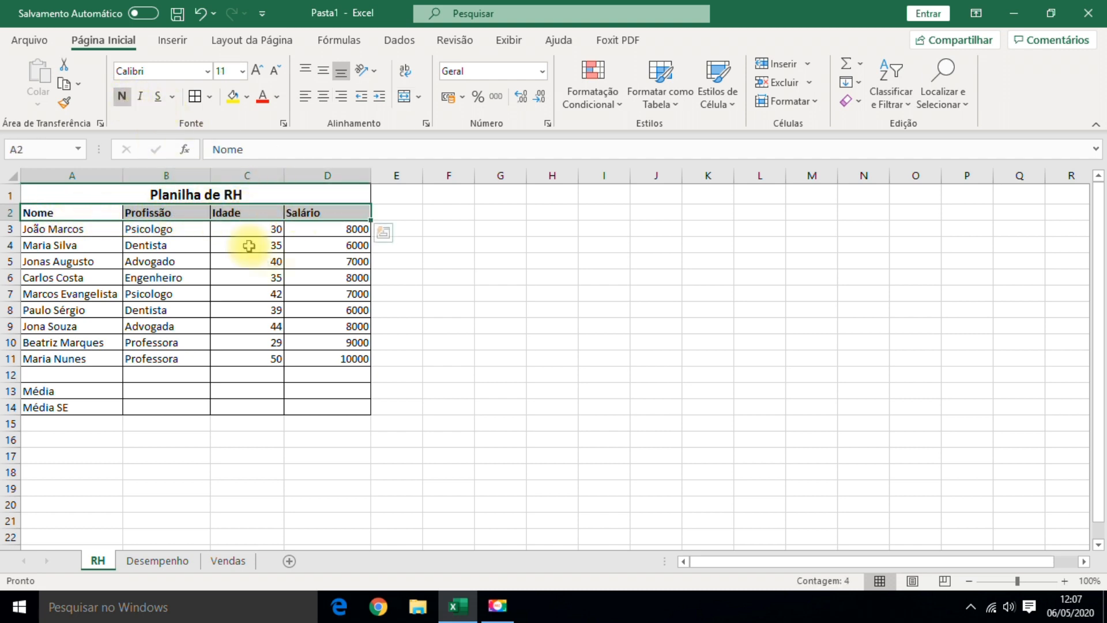
pyautogui.click(476, 321)
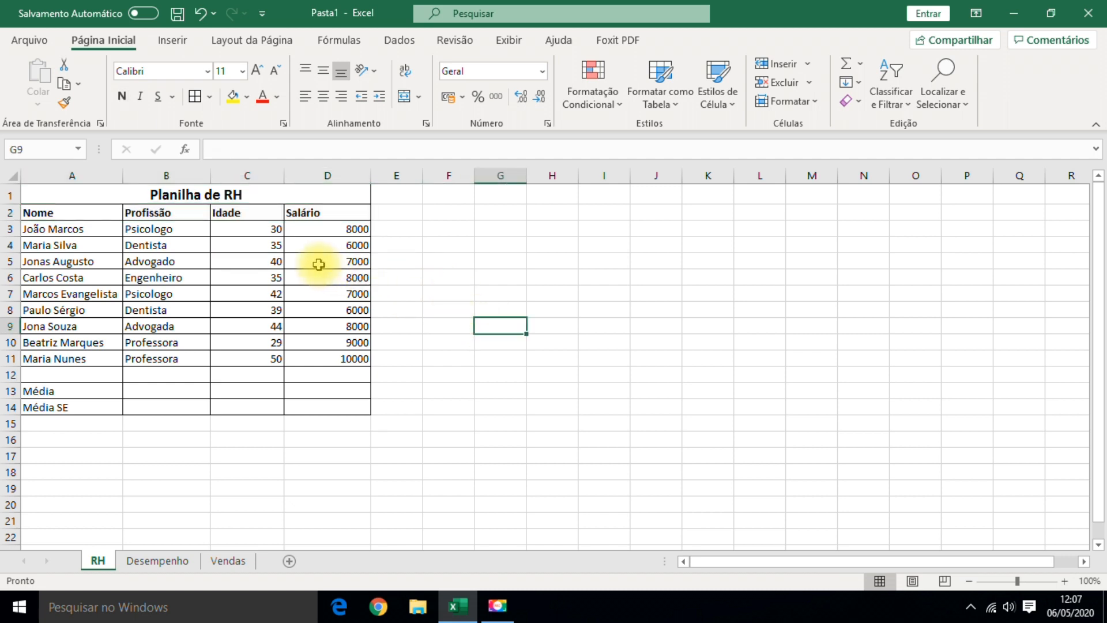
# Give the title row "Planilha de RH" a dark blue-gray fill and white text.
pyautogui.click(216, 193)
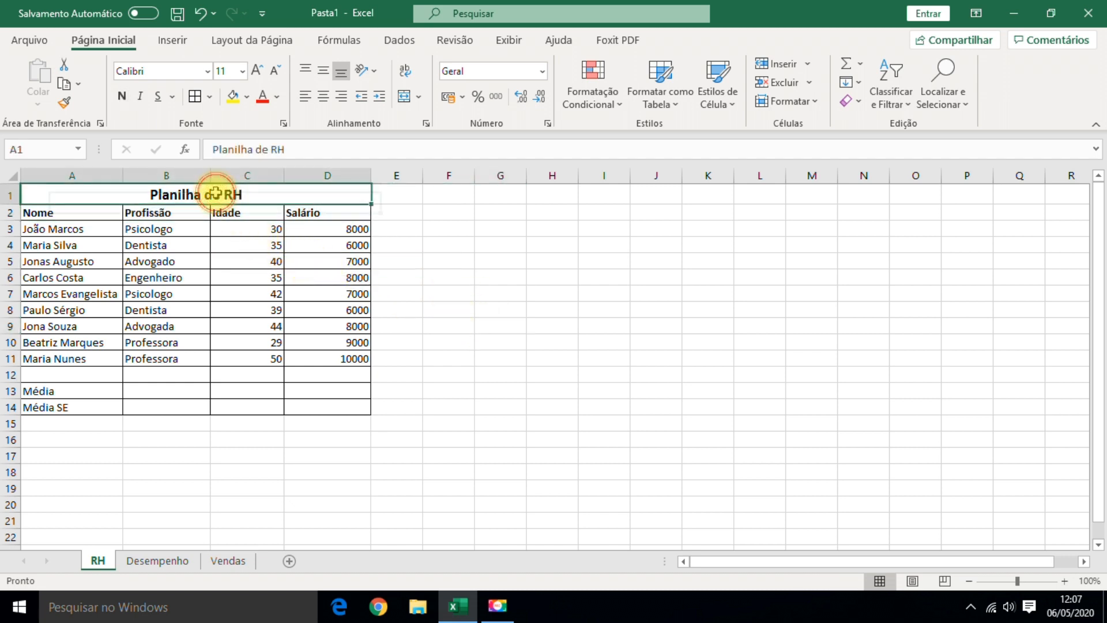
pyautogui.click(248, 97)
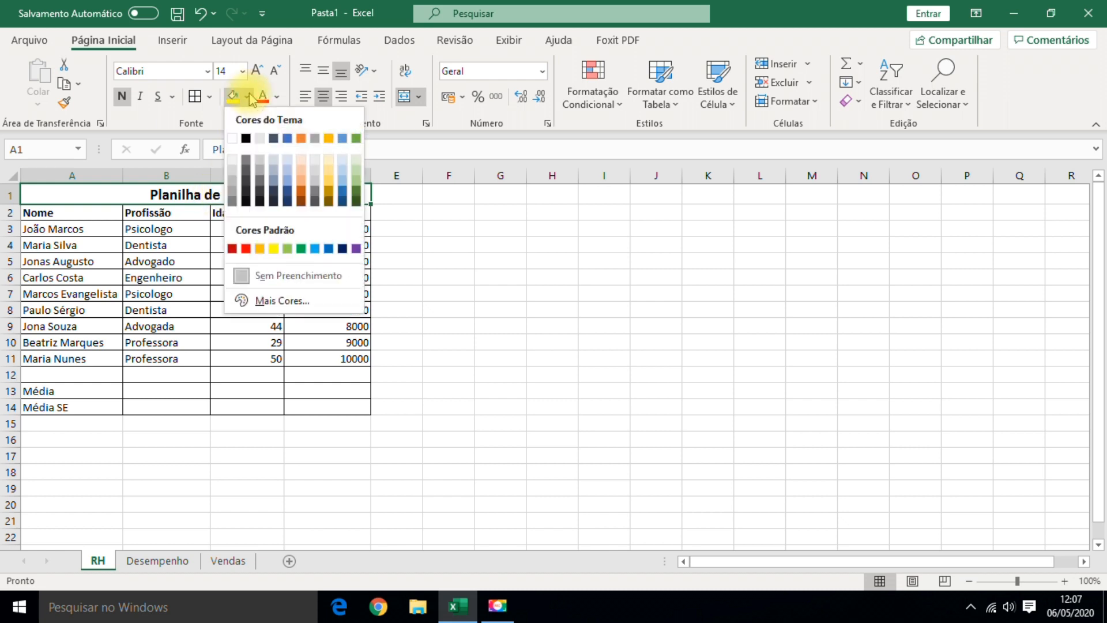
pyautogui.click(274, 201)
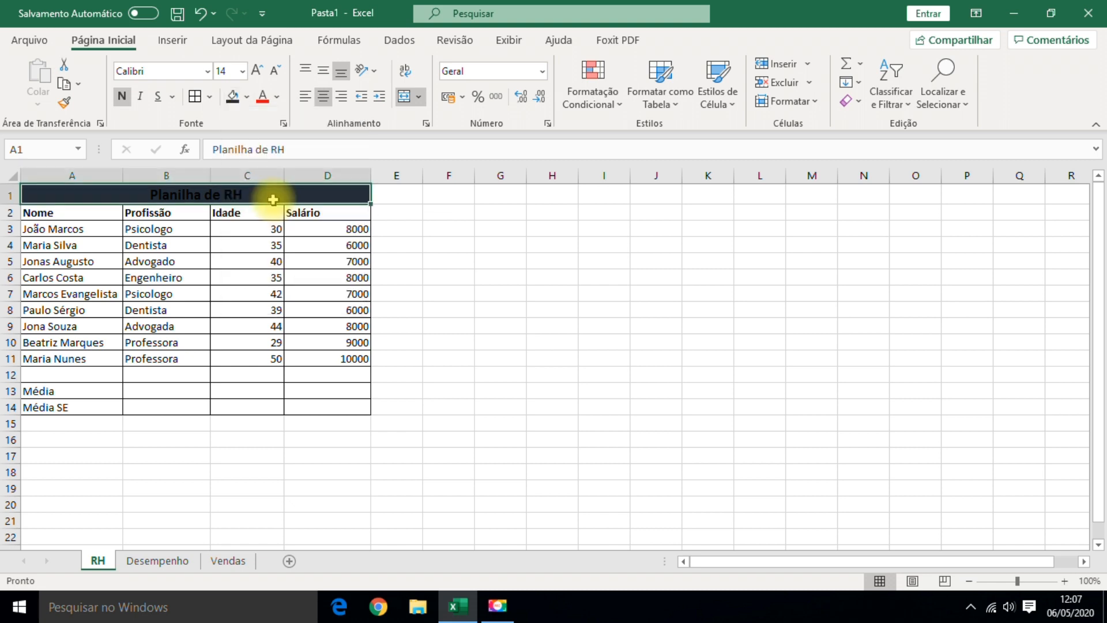
pyautogui.click(278, 98)
pyautogui.click(273, 163)
pyautogui.click(446, 229)
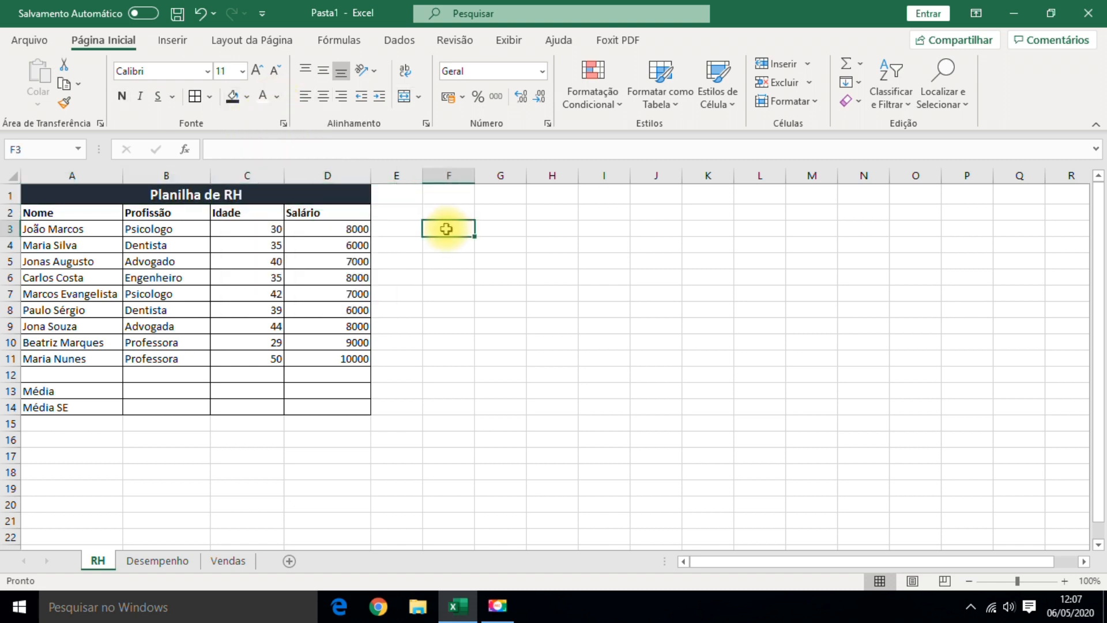
# Fill the column heading cells A2:D2 with light gray.
pyautogui.moveTo(68, 213); pyautogui.dragTo(321, 213)
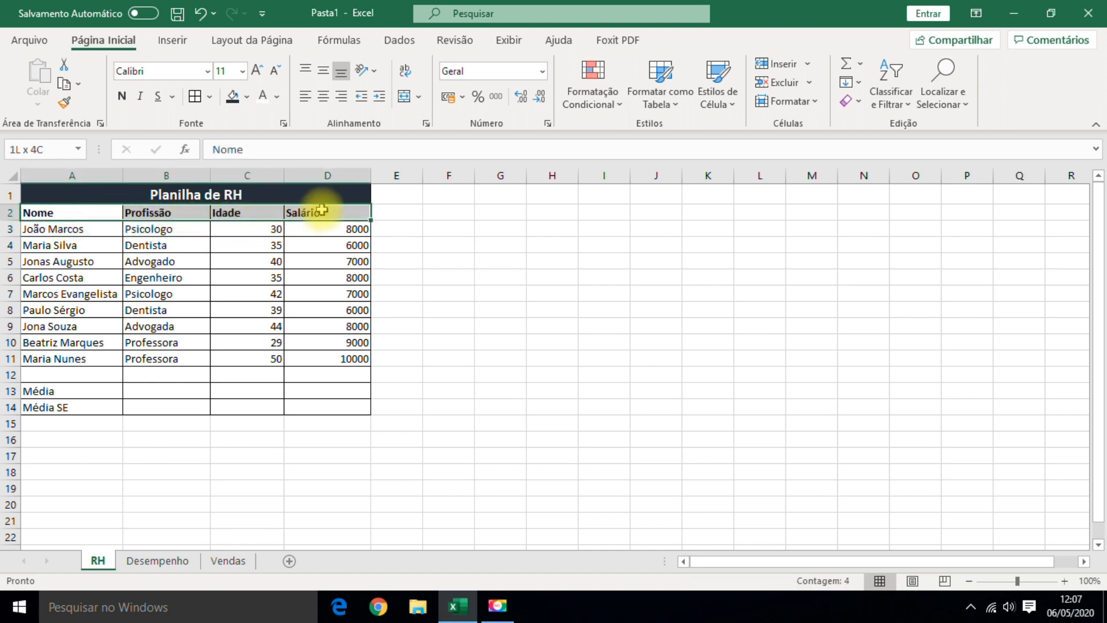
pyautogui.click(250, 98)
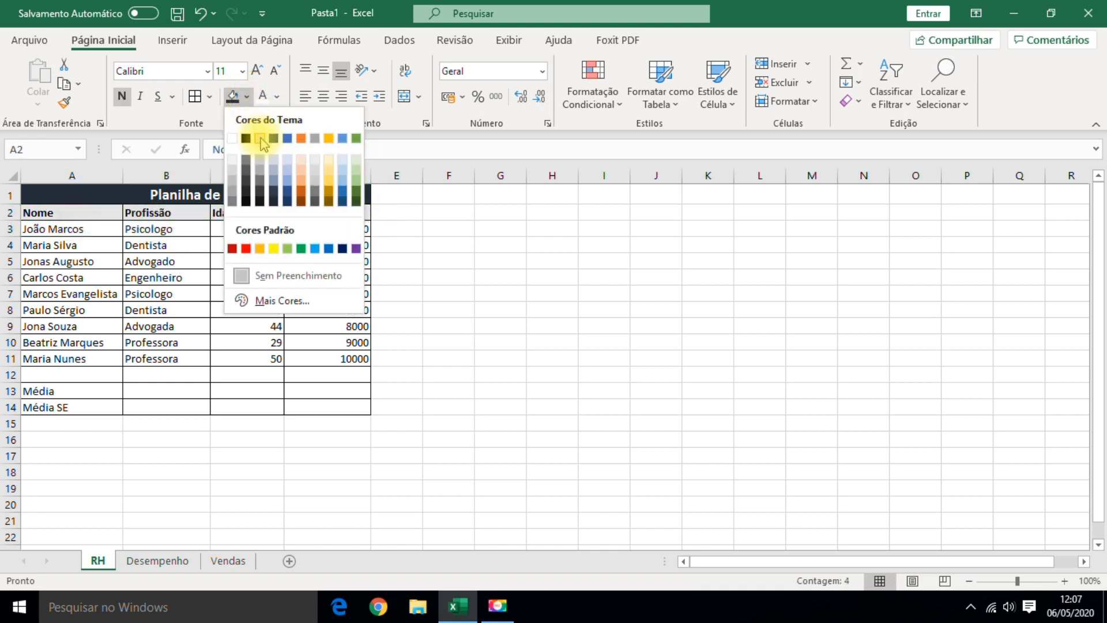
pyautogui.click(261, 139)
pyautogui.click(548, 277)
pyautogui.moveTo(301, 212); pyautogui.dragTo(74, 215)
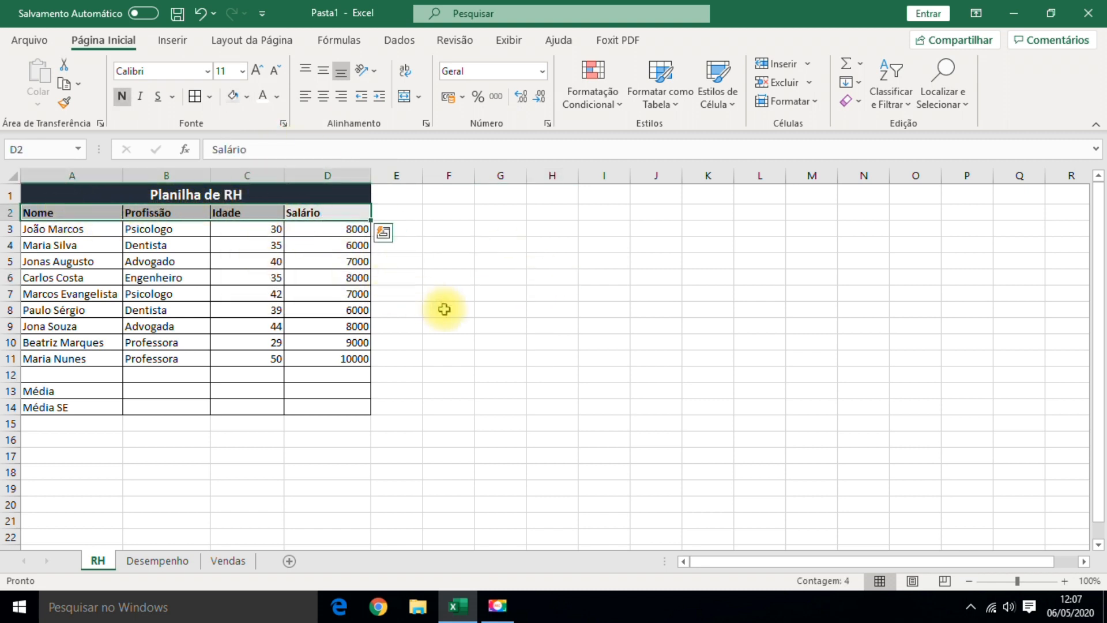
pyautogui.click(479, 325)
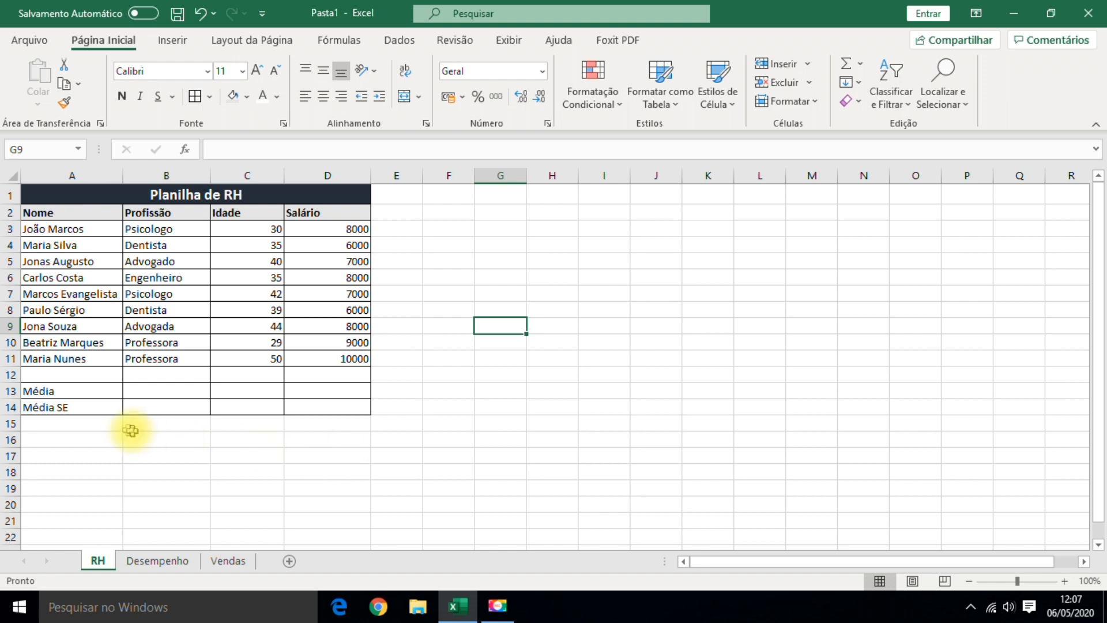
# Make the labels Média and Média SE in A13:A14 bold.
pyautogui.moveTo(53, 390); pyautogui.dragTo(64, 409)
pyautogui.moveTo(86, 468); pyautogui.dragTo(83, 456)
pyautogui.moveTo(63, 392); pyautogui.dragTo(74, 403)
pyautogui.click(122, 98)
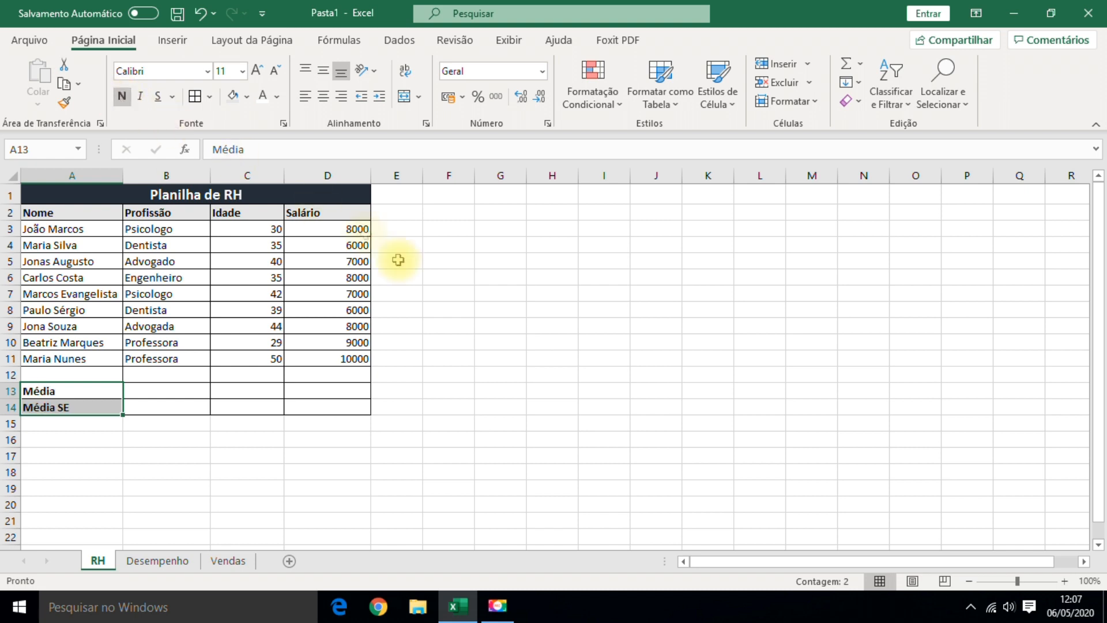
pyautogui.click(446, 306)
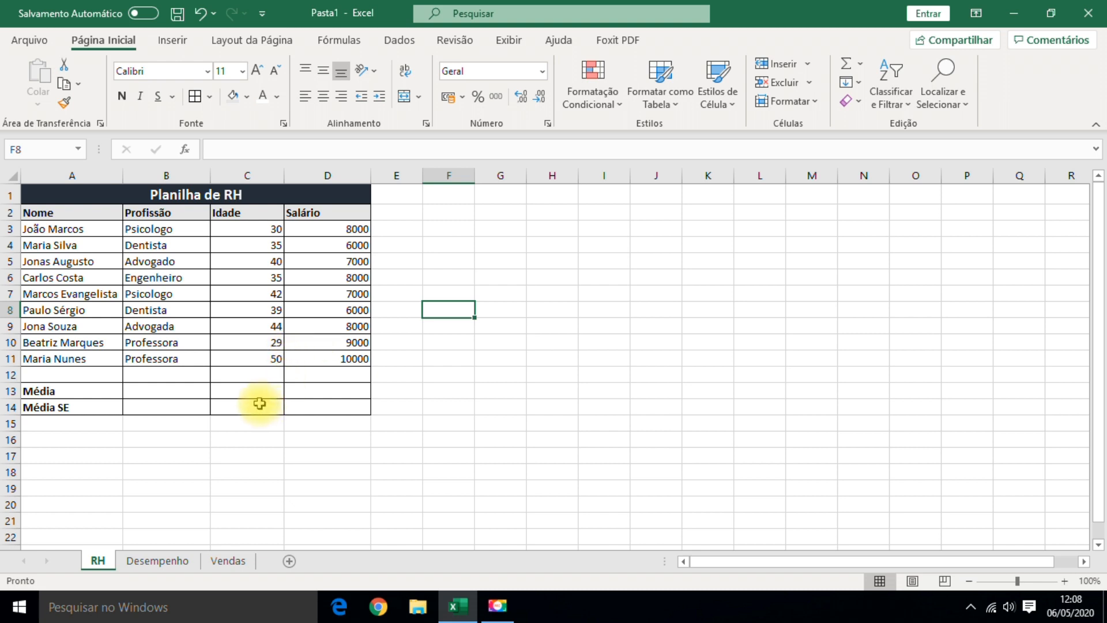
# Calculate the Idade average manually in C13 with the formula =(C3+C4+C5+C6+C7+C8+C9+C10+C11)/9.
pyautogui.click(236, 389)
pyautogui.click(247, 439)
pyautogui.click(240, 389)
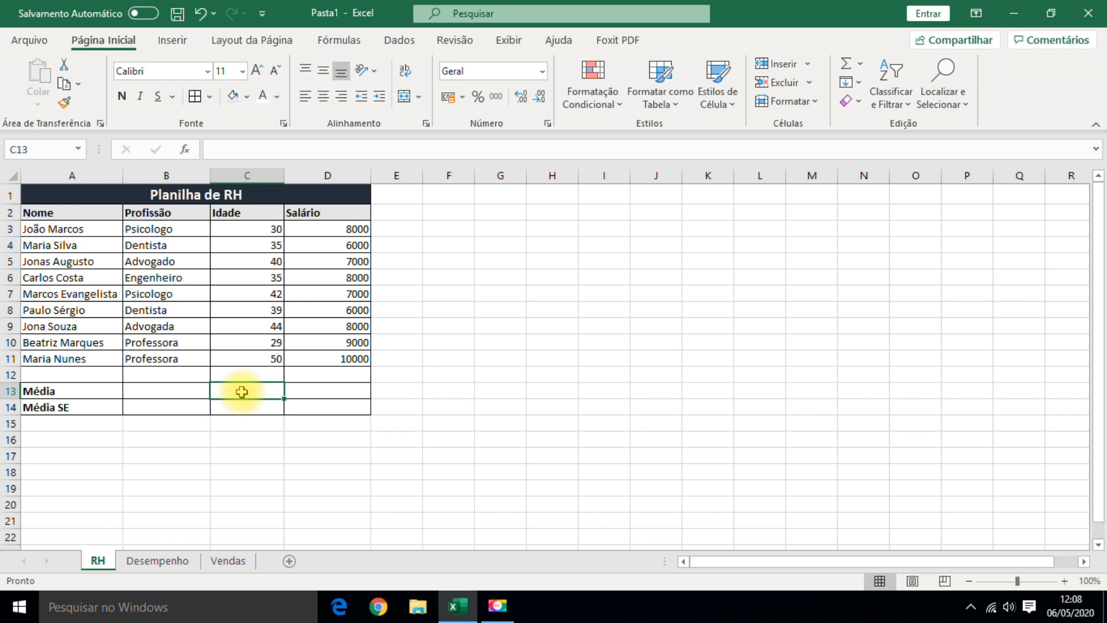
pyautogui.write('=')
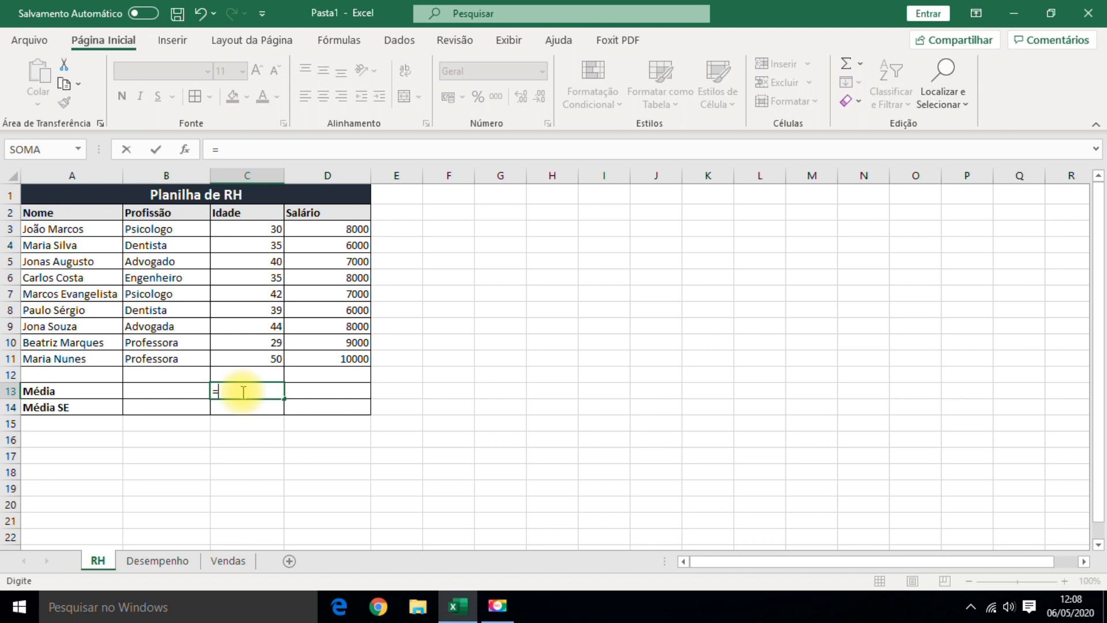
pyautogui.write('(')
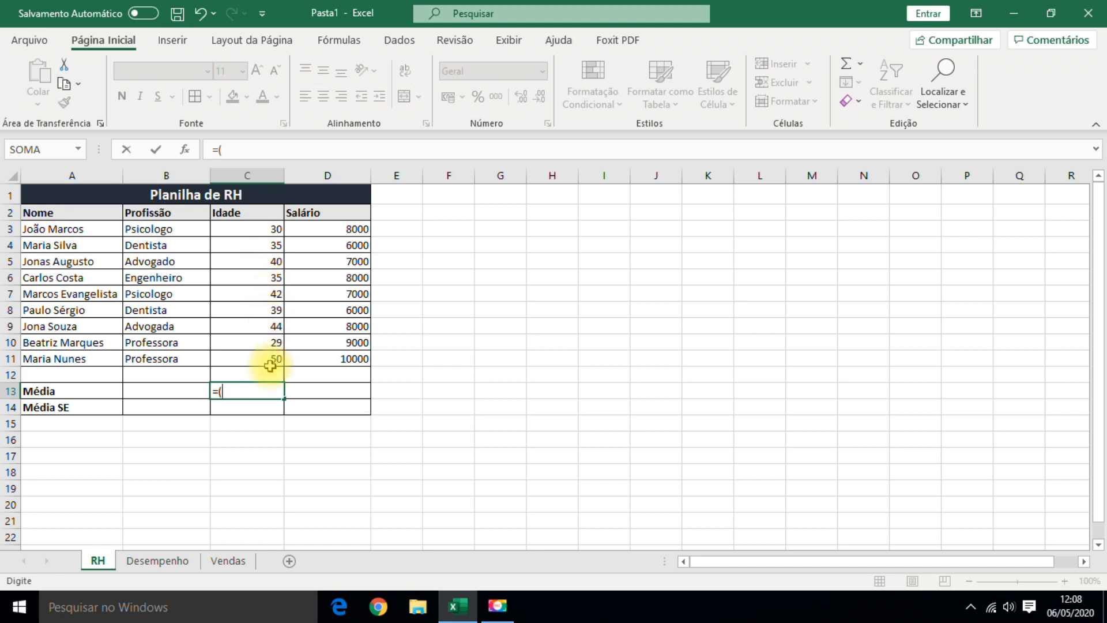
pyautogui.click(262, 228)
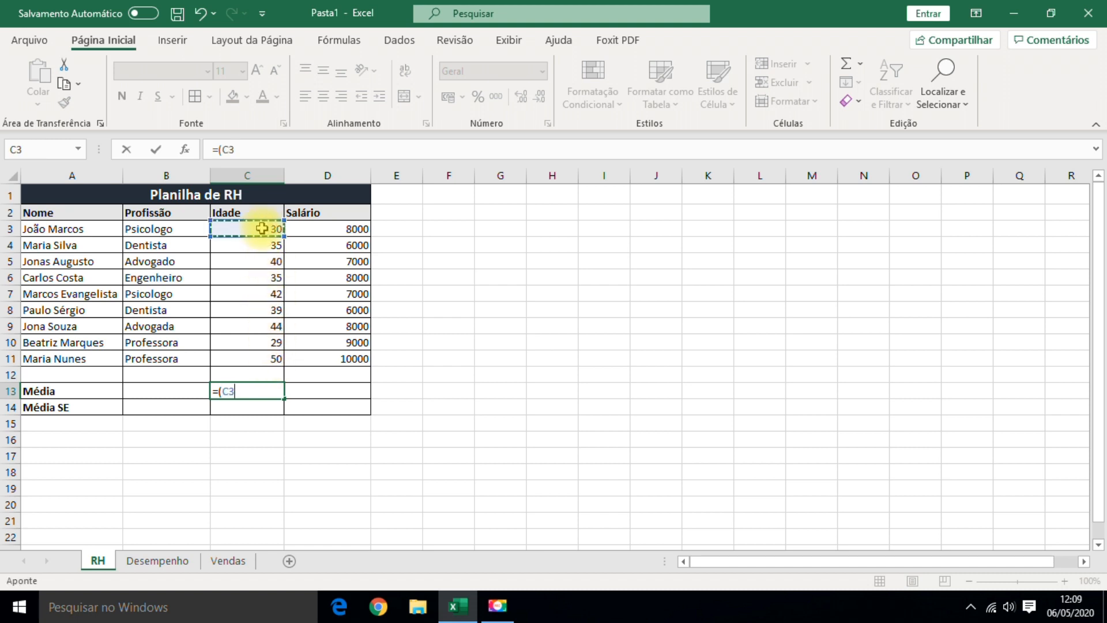
pyautogui.write('+')
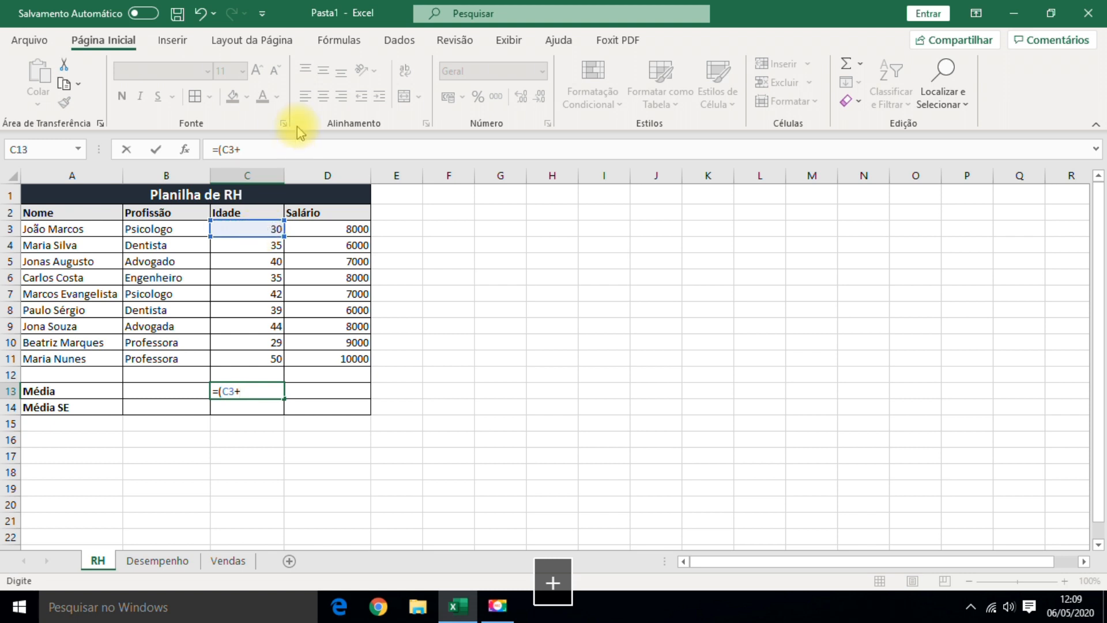
pyautogui.click(254, 246)
pyautogui.write('+')
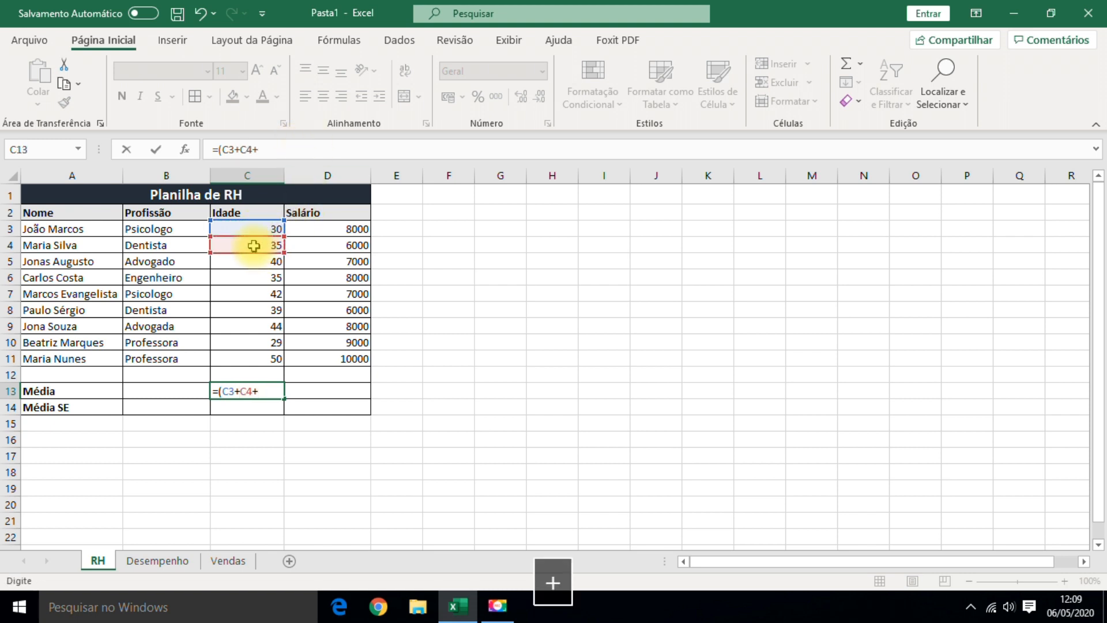
pyautogui.click(272, 261)
pyautogui.write('+')
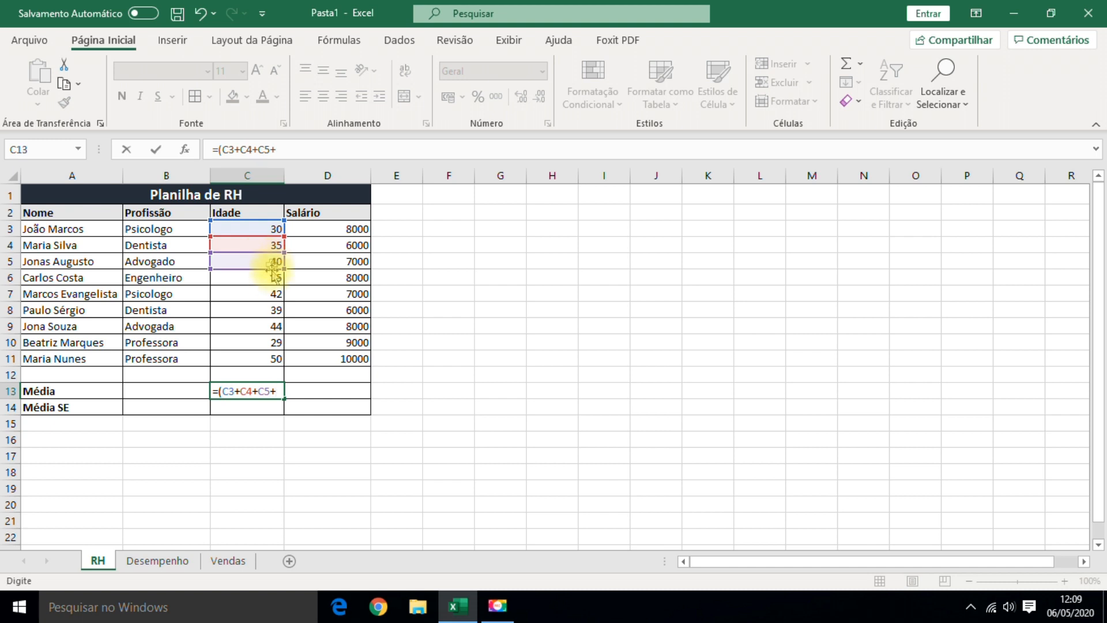
pyautogui.click(272, 279)
pyautogui.write('+')
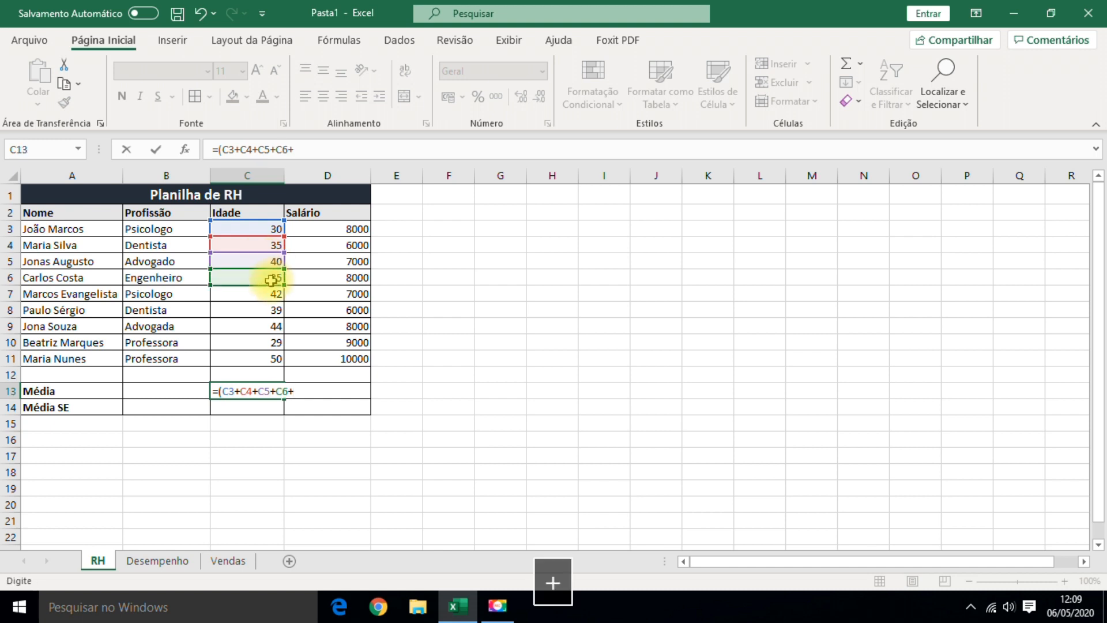
pyautogui.click(254, 295)
pyautogui.write('+')
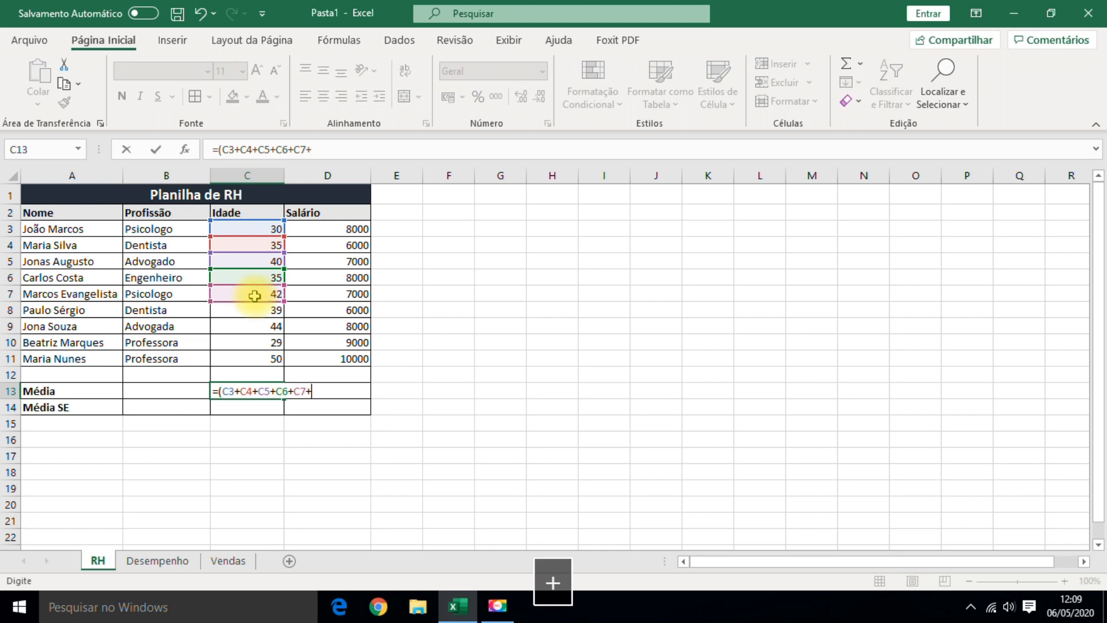
pyautogui.click(266, 311)
pyautogui.write('+')
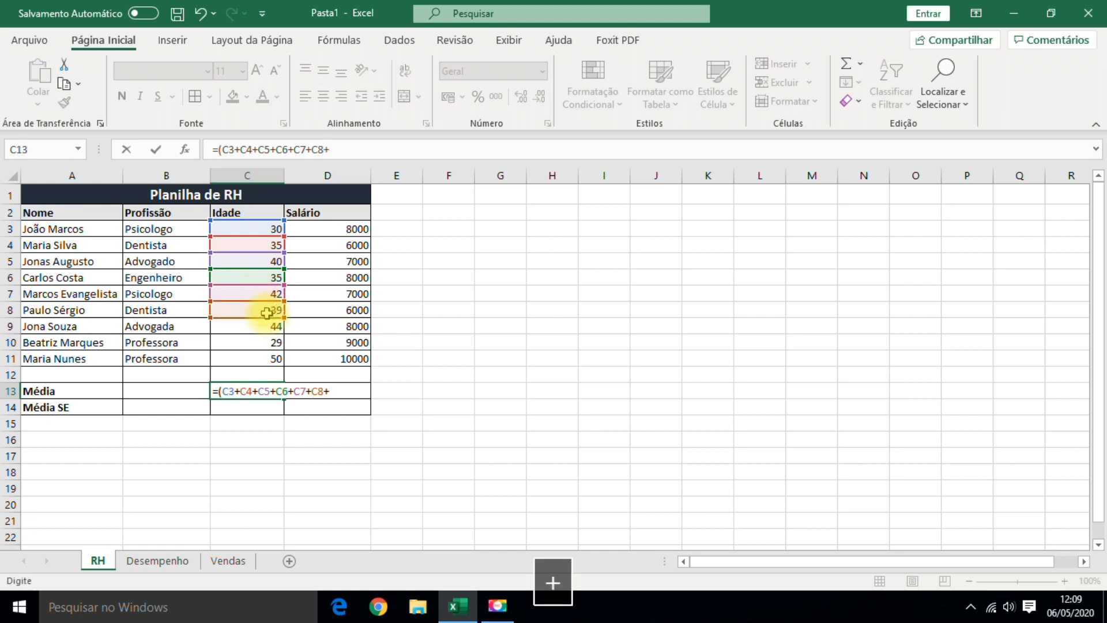
pyautogui.click(264, 326)
pyautogui.write('+')
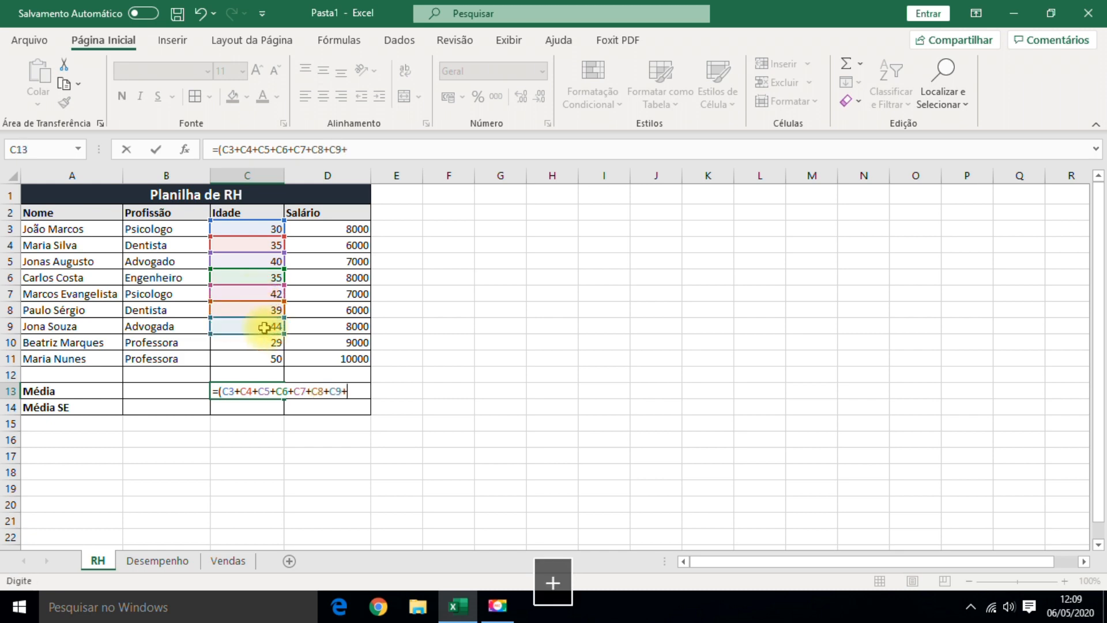
pyautogui.click(267, 345)
pyautogui.write('+')
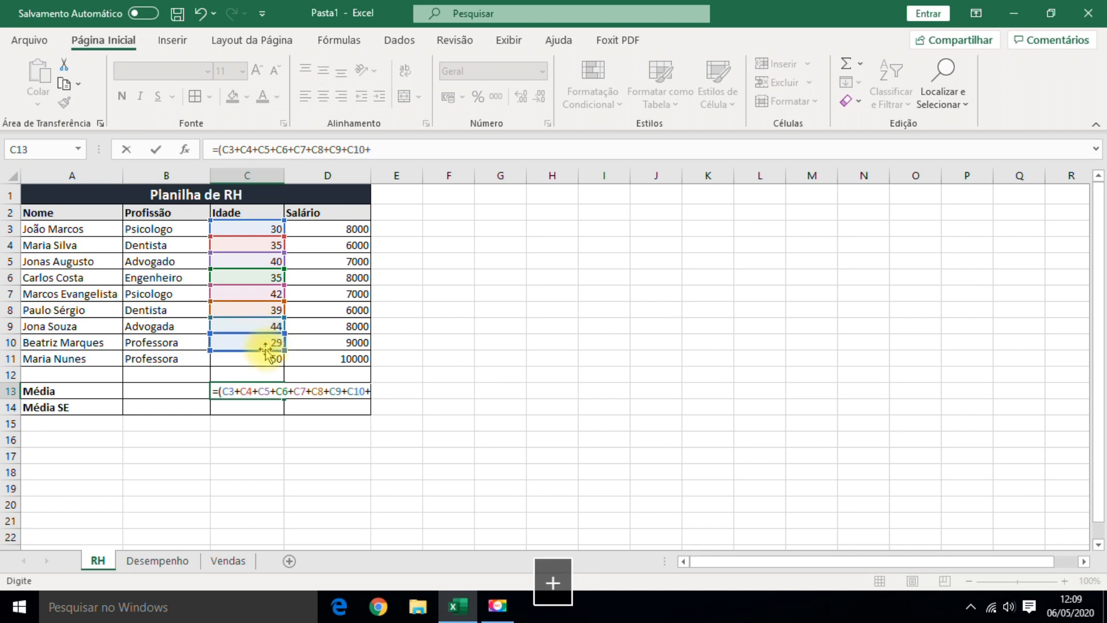
pyautogui.click(265, 359)
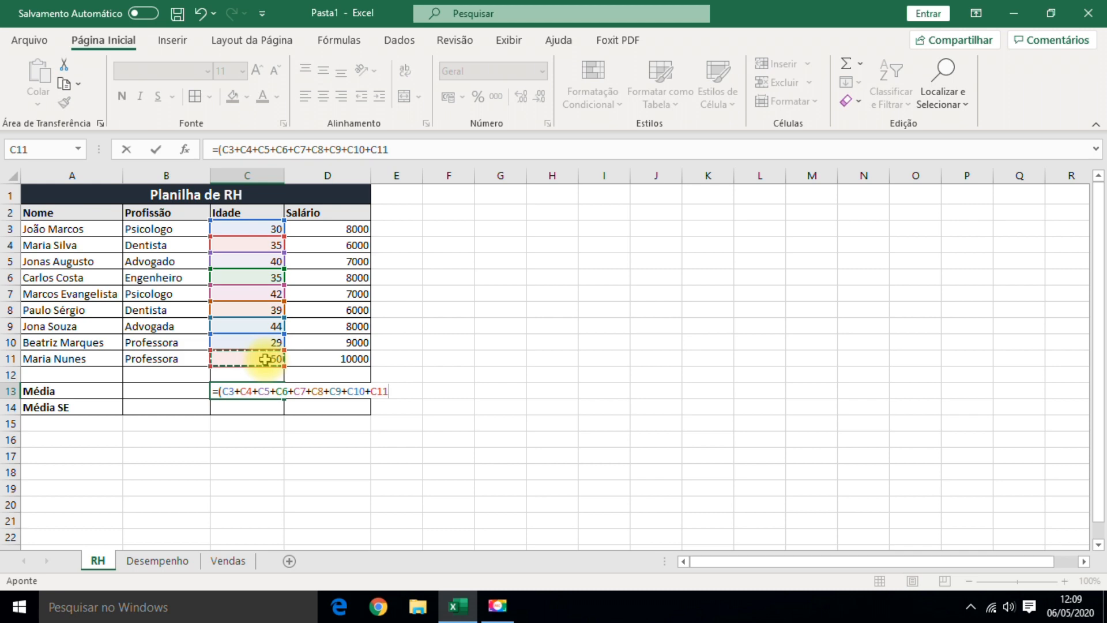
pyautogui.write(')')
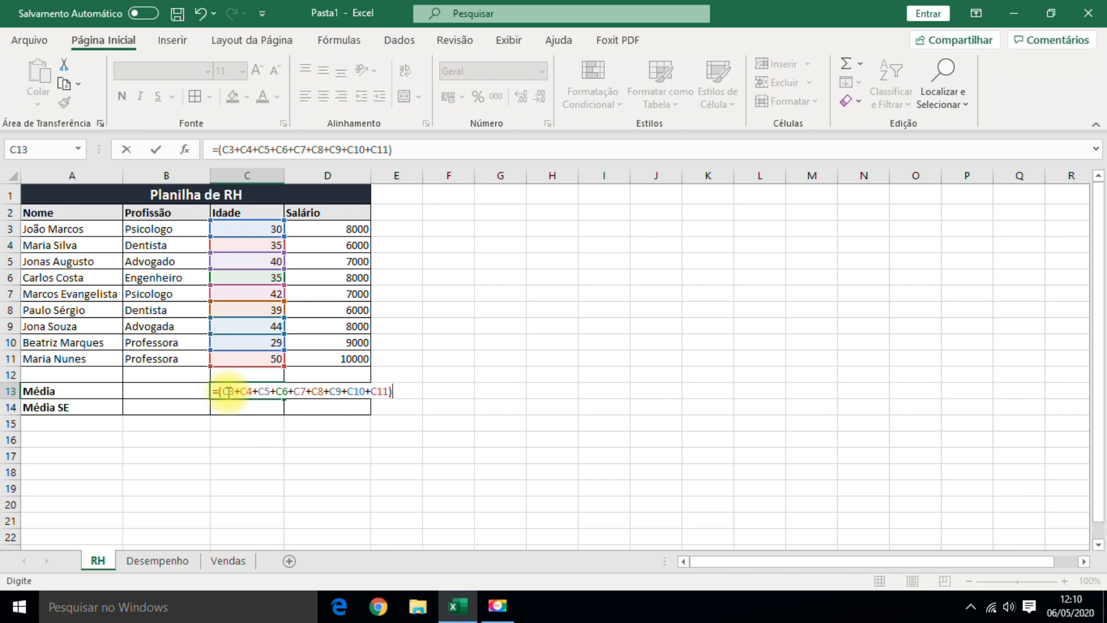
pyautogui.write('/')
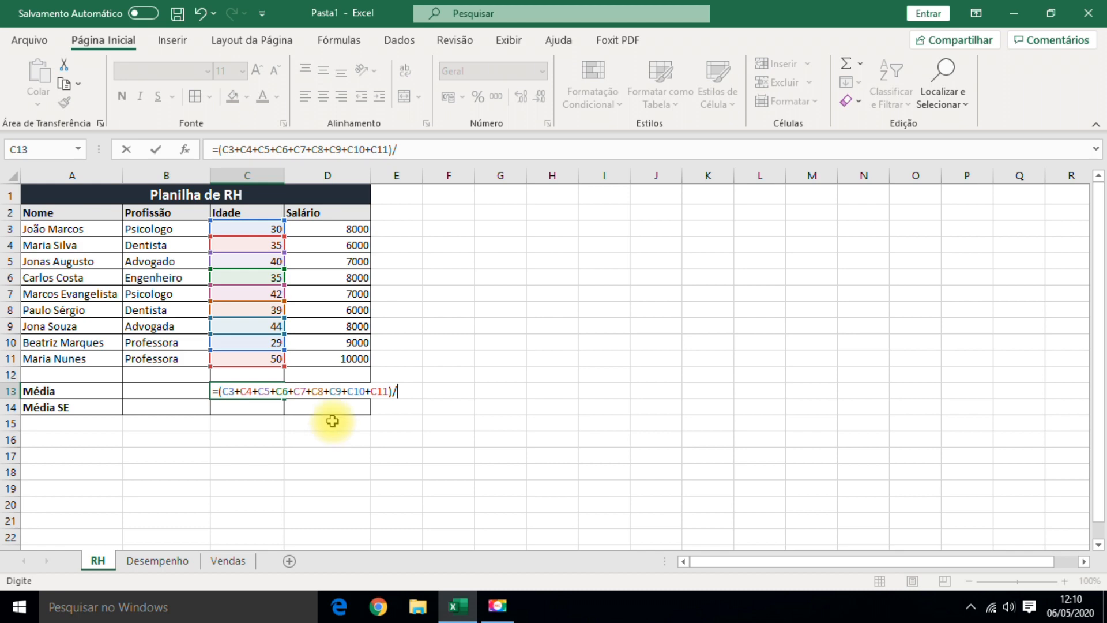
pyautogui.write('9')
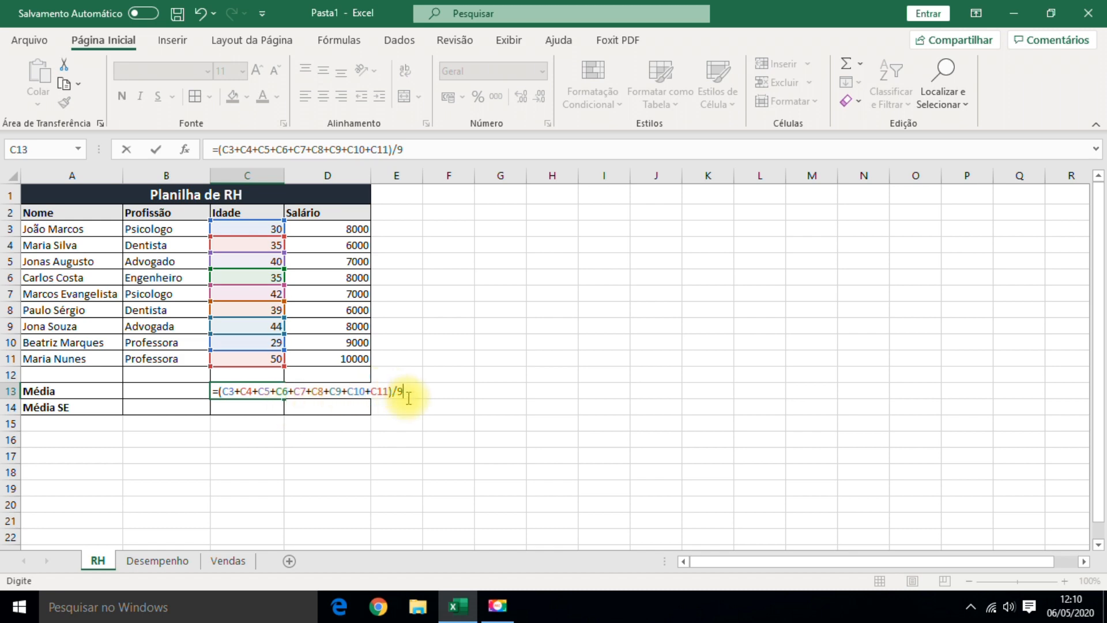
pyautogui.press('Return')
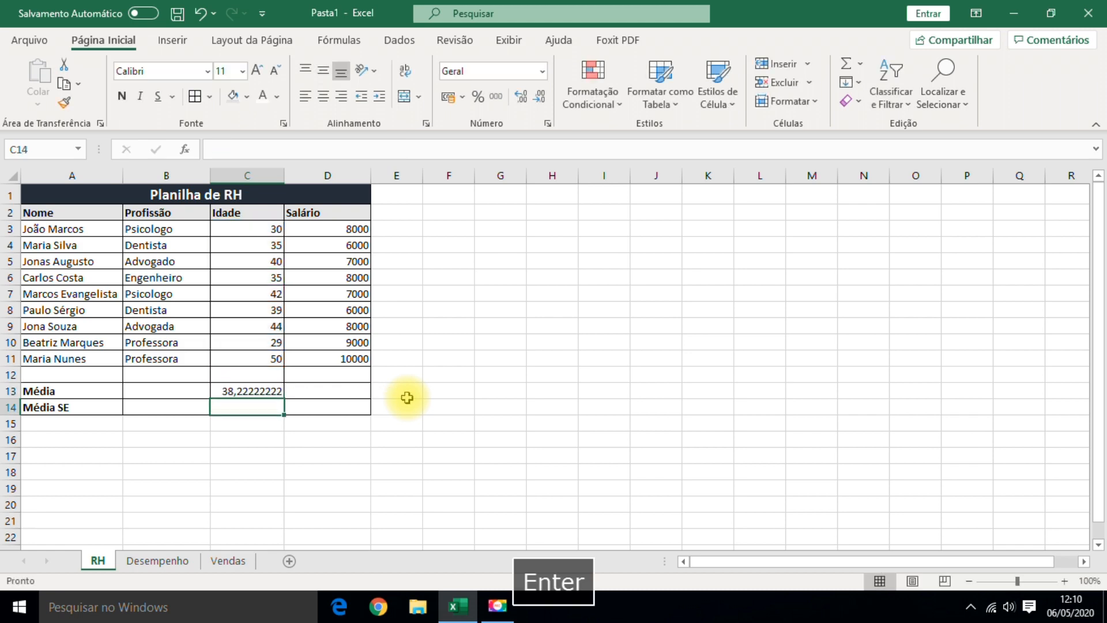
# Replace the manual formula in C13 with =MÉDIA(C3:C11) to average the Idade column.
pyautogui.click(245, 385)
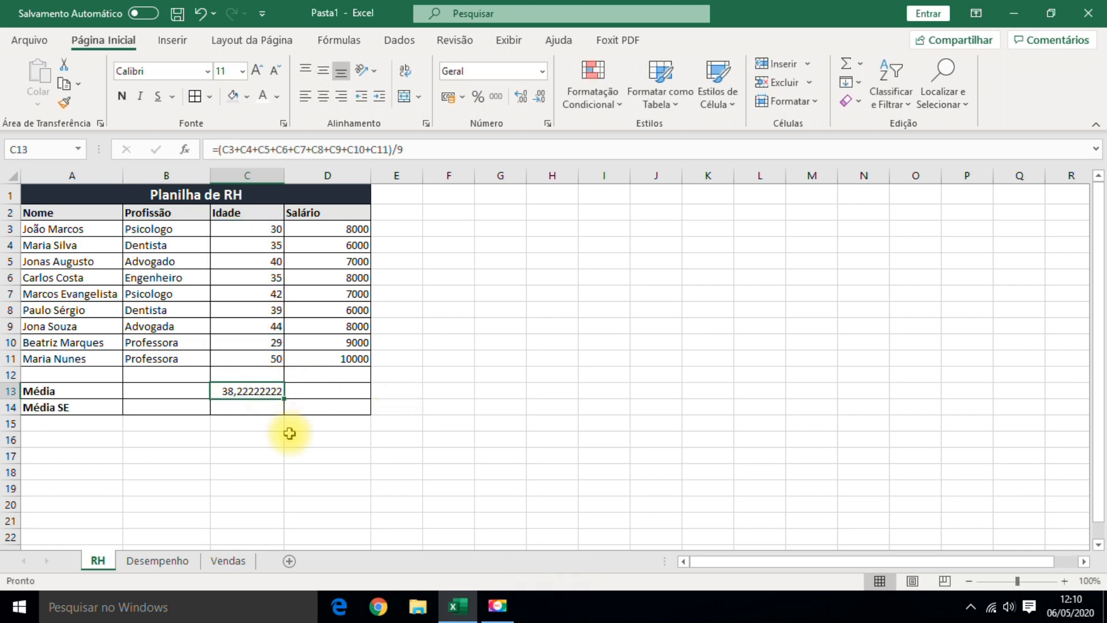
pyautogui.press('Delete')
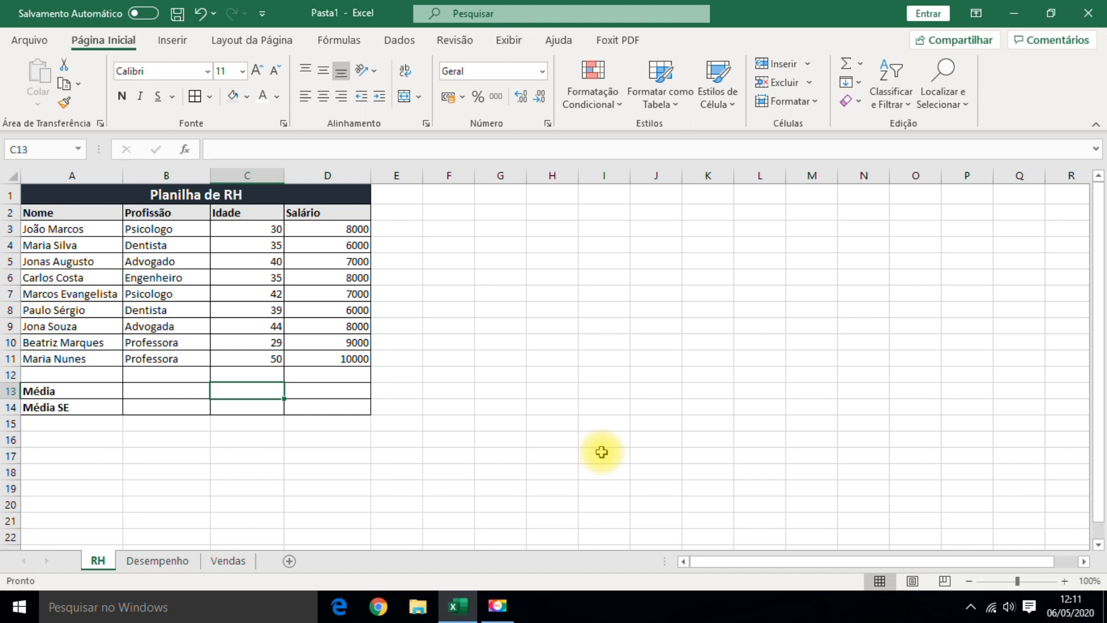
pyautogui.write('=')
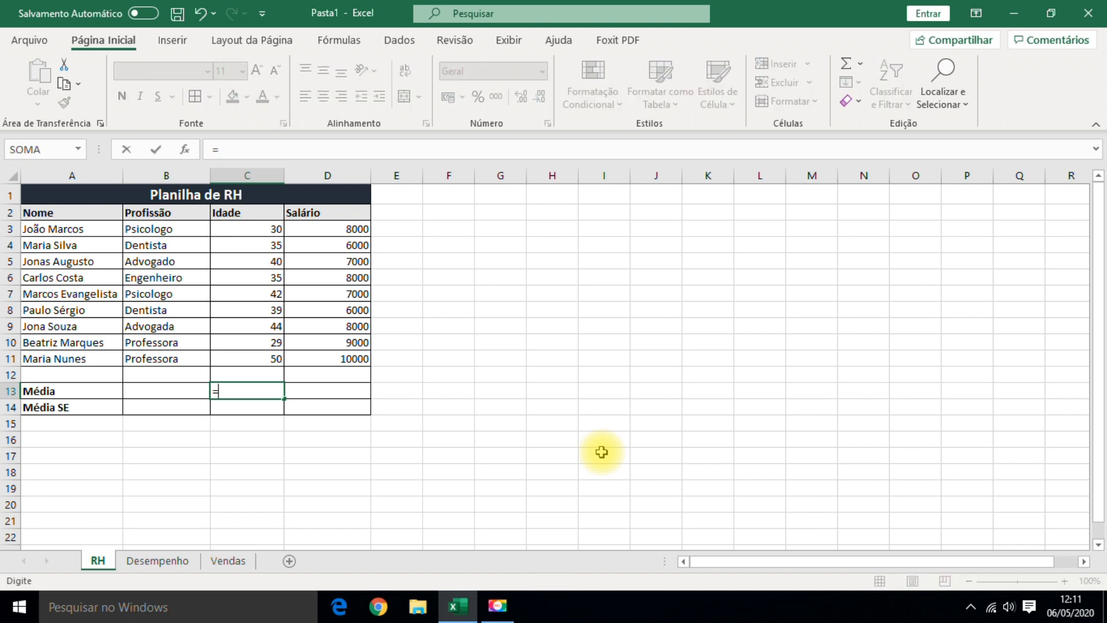
pyautogui.write('medi')
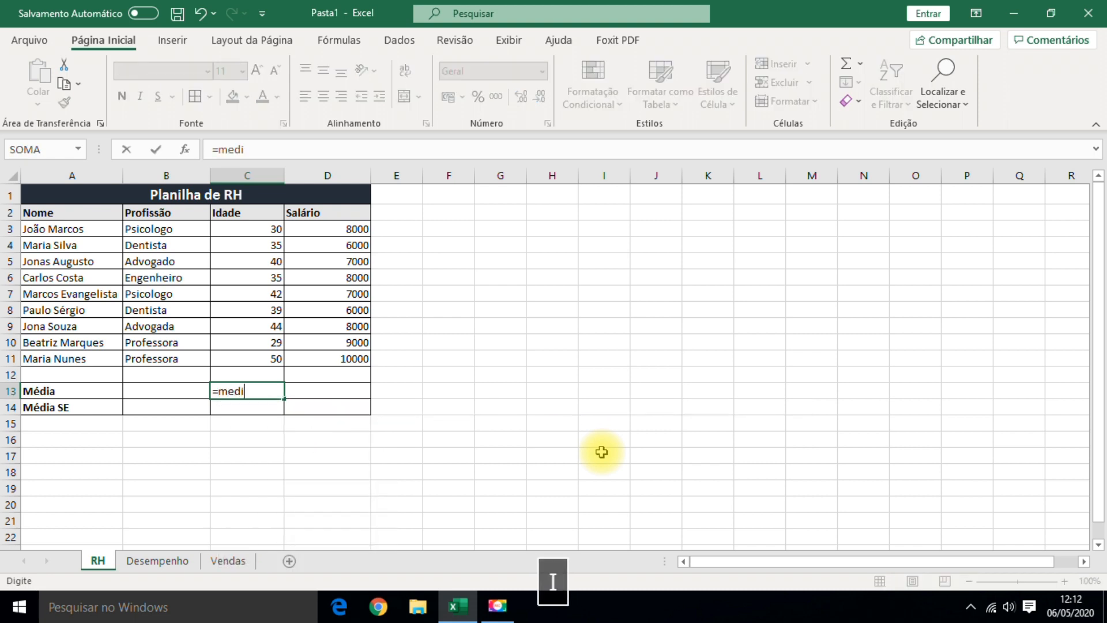
pyautogui.write('a(')
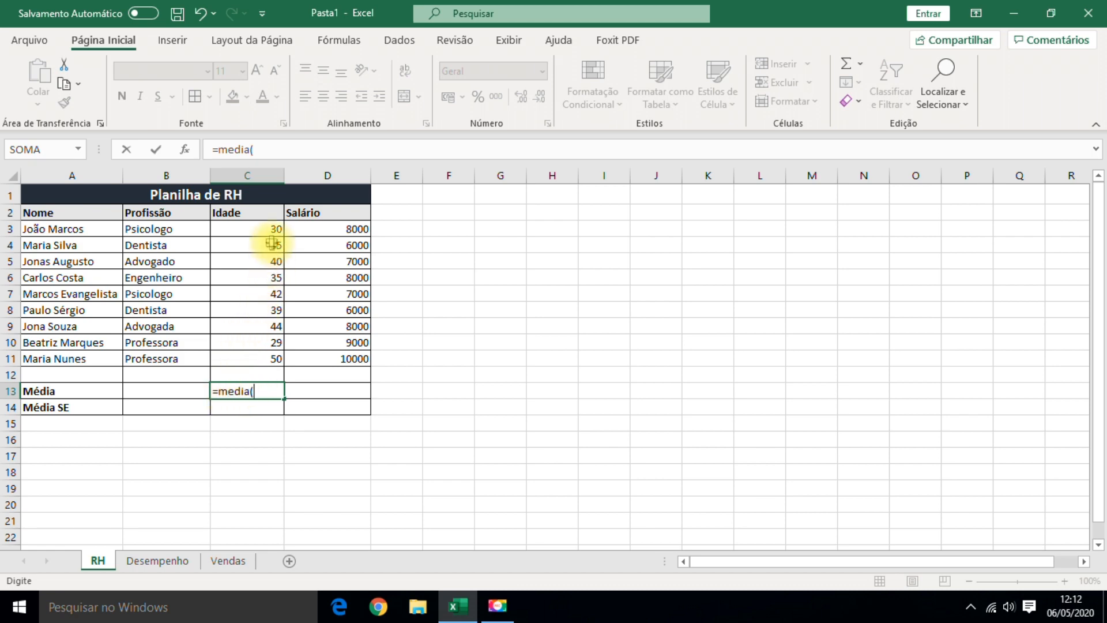
pyautogui.moveTo(266, 225); pyautogui.dragTo(264, 362)
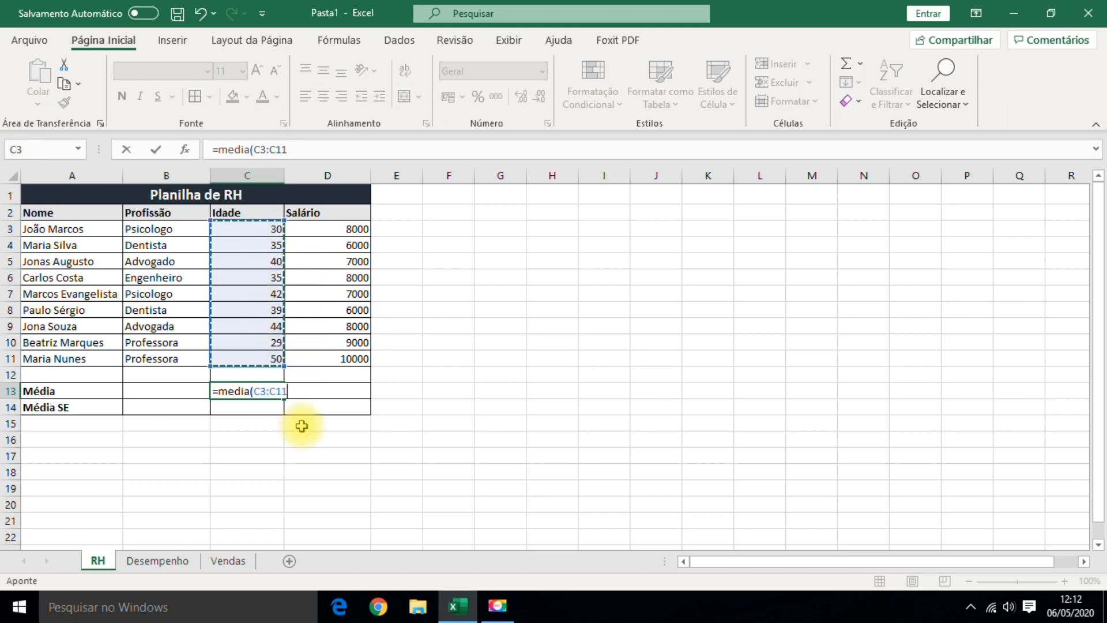
pyautogui.write(')')
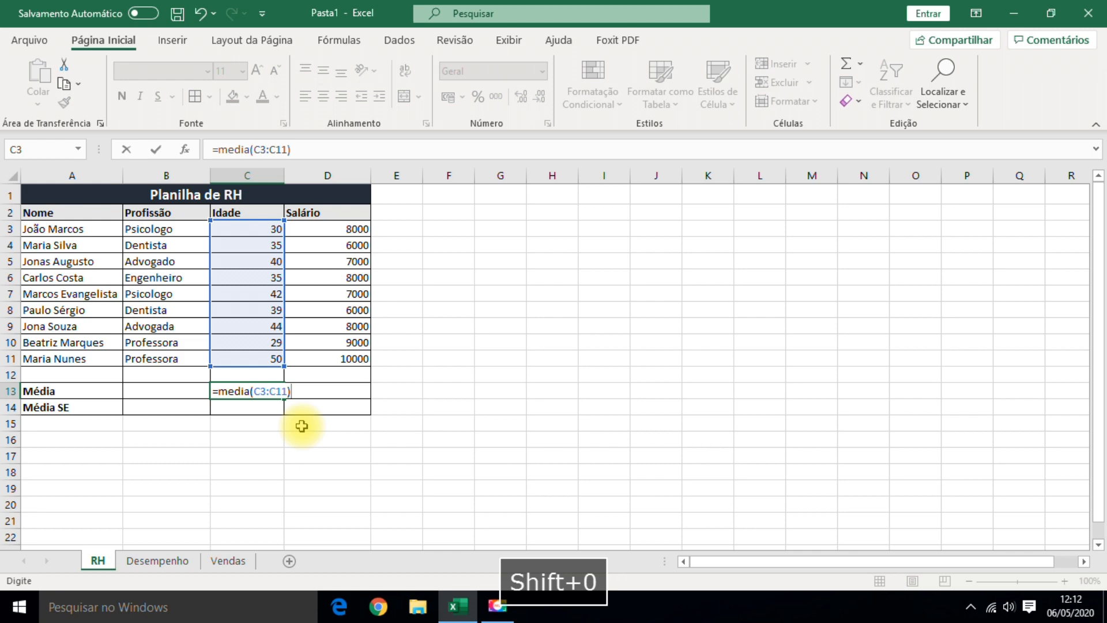
pyautogui.press('Return')
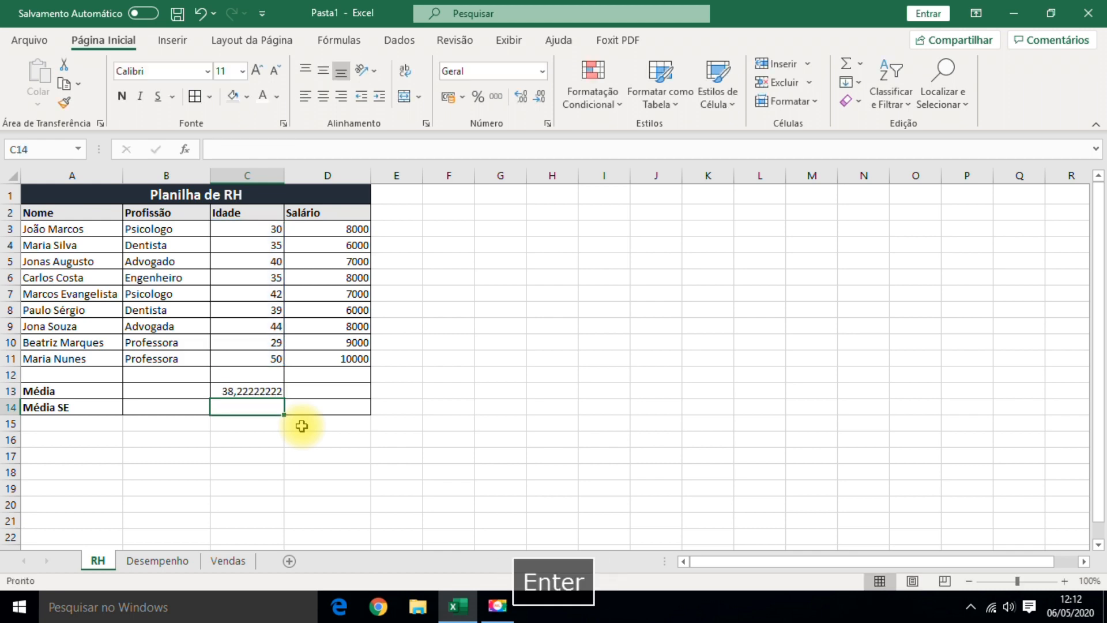
pyautogui.click(245, 389)
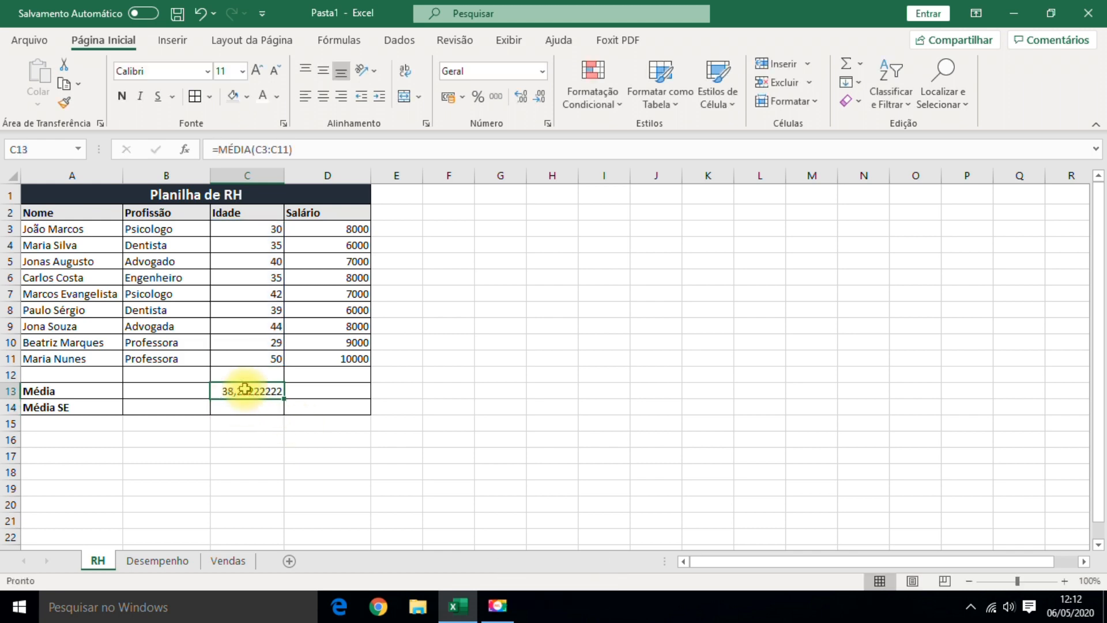
pyautogui.click(247, 453)
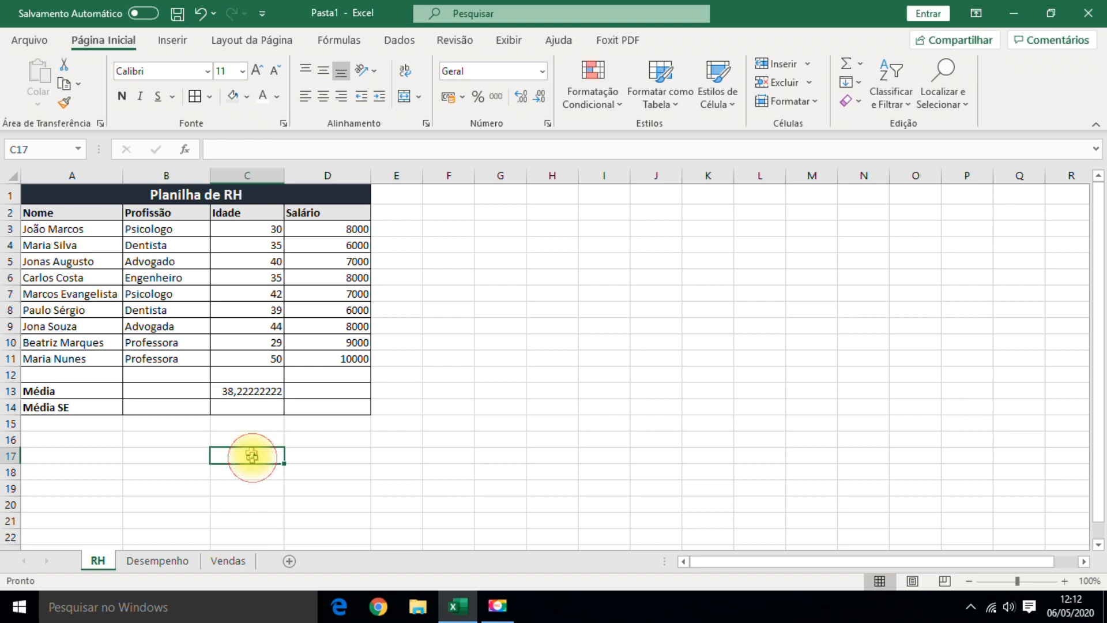
pyautogui.click(256, 388)
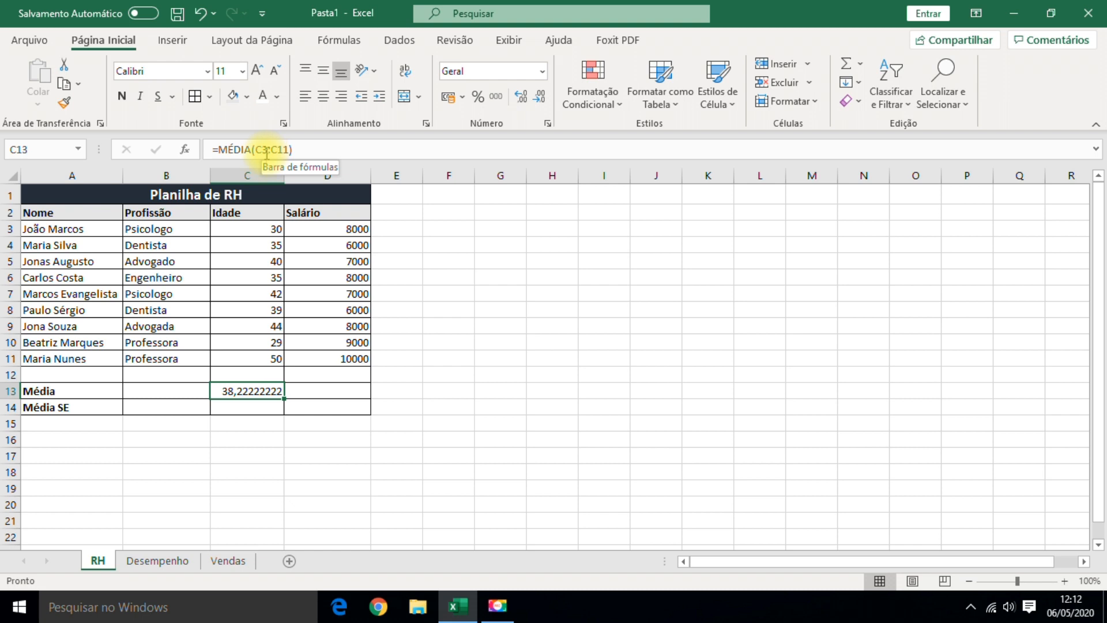
# Average the Salário column in D13 with =MÉDIA(D3:D11) and review the formulas in the Média row.
pyautogui.click(342, 391)
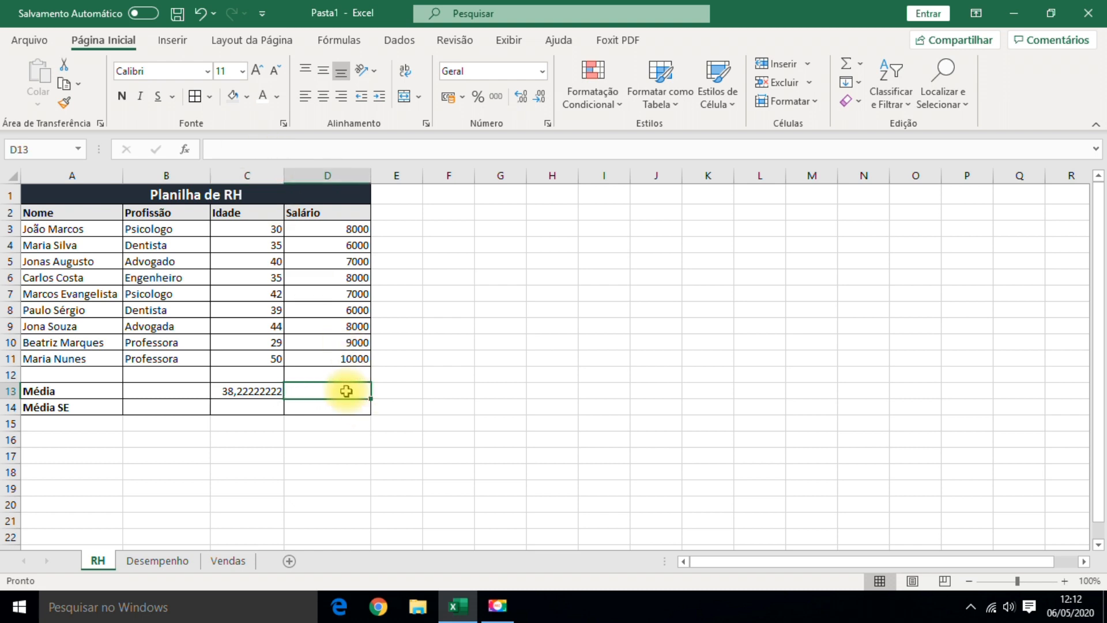
pyautogui.write('=med')
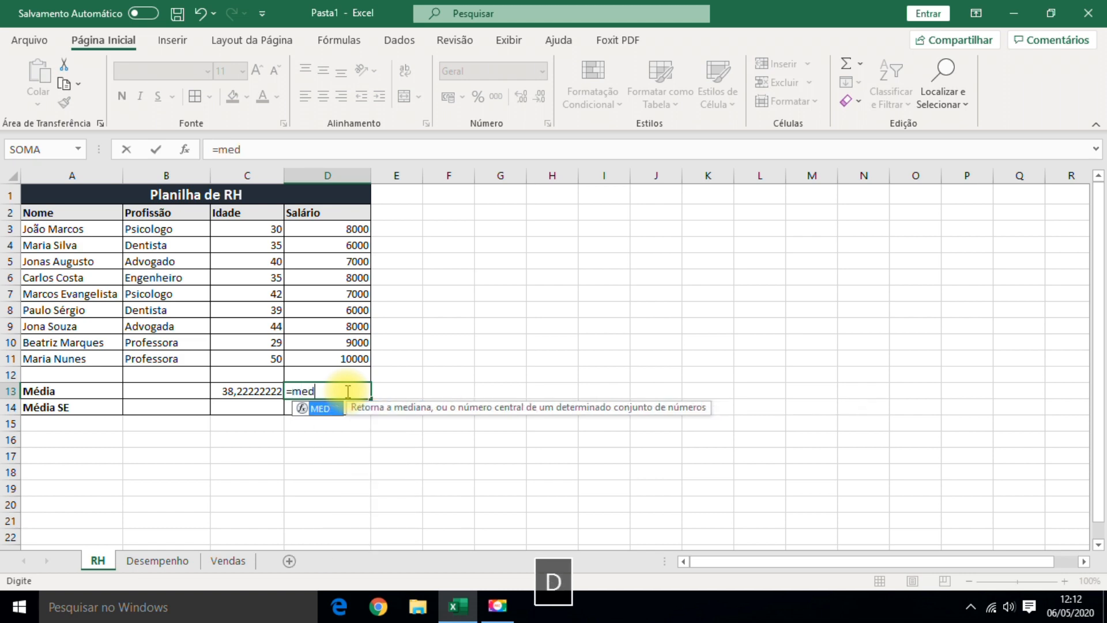
pyautogui.write('ia(')
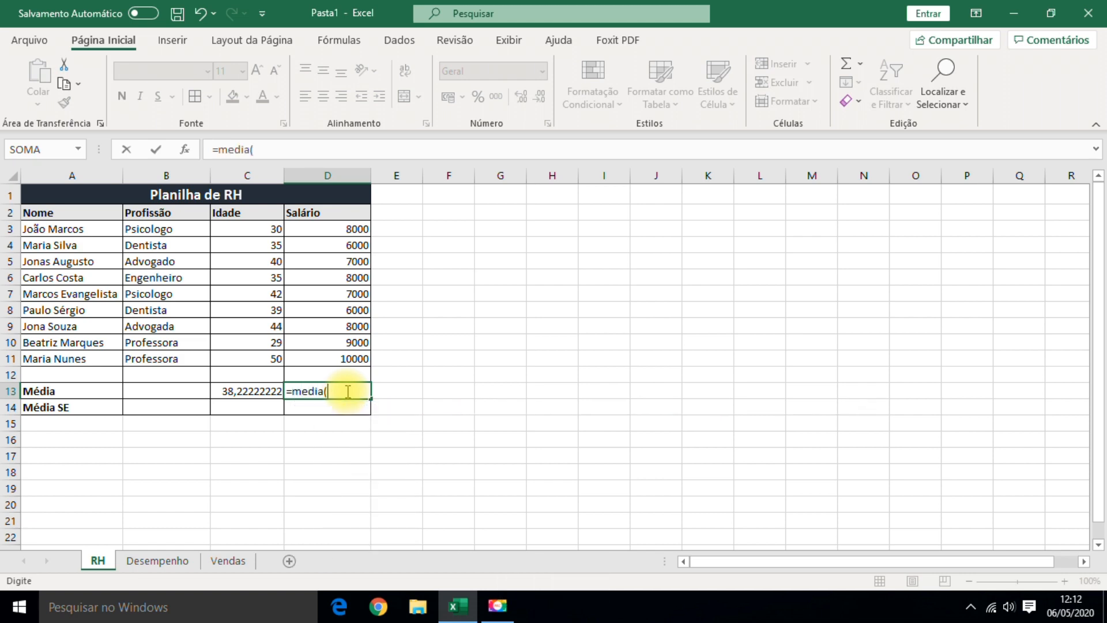
pyautogui.moveTo(353, 227); pyautogui.dragTo(362, 357)
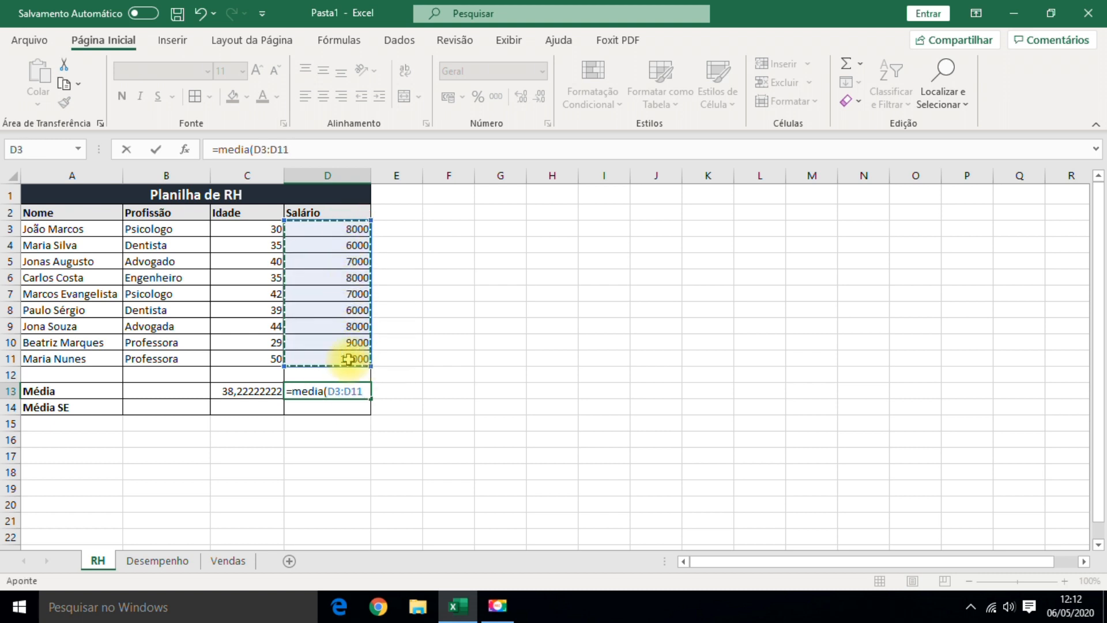
pyautogui.write(')')
pyautogui.press('Return')
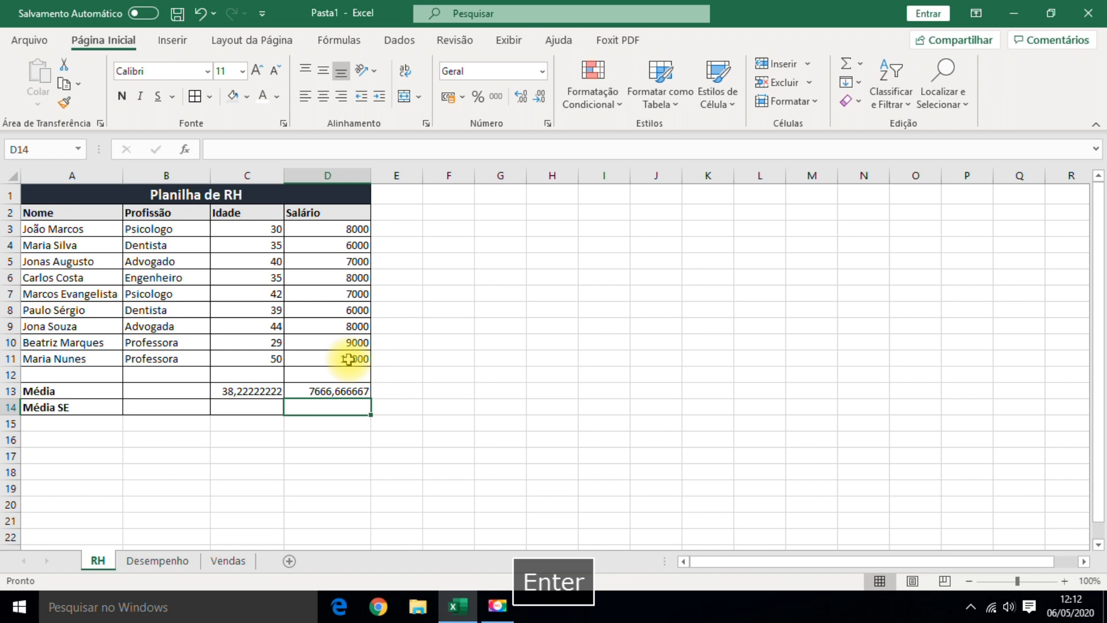
pyautogui.click(410, 417)
pyautogui.click(331, 391)
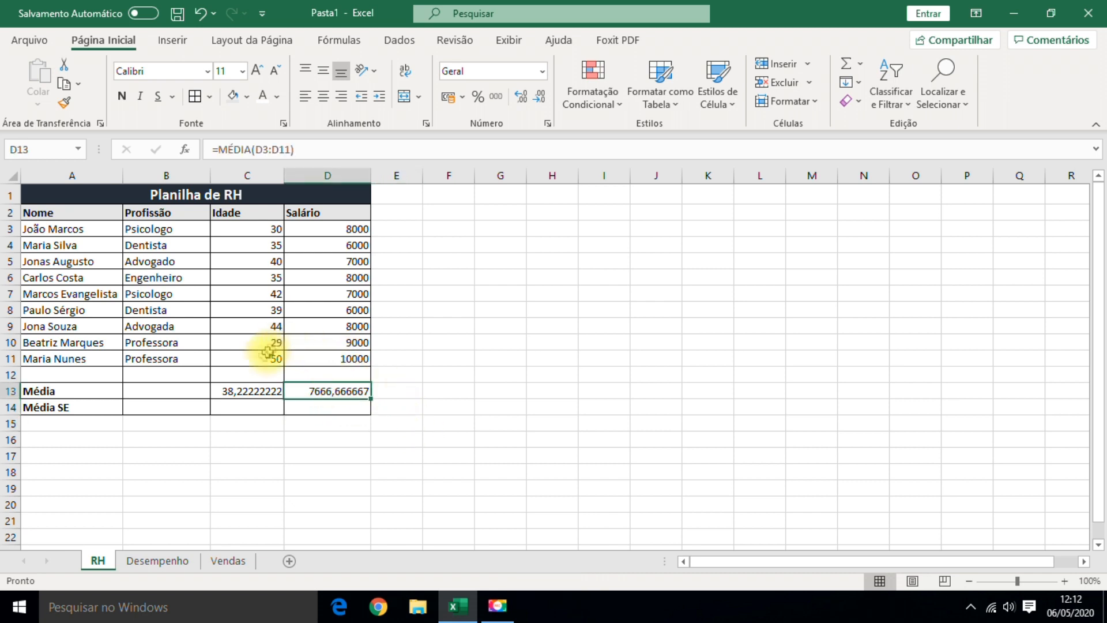
pyautogui.click(242, 396)
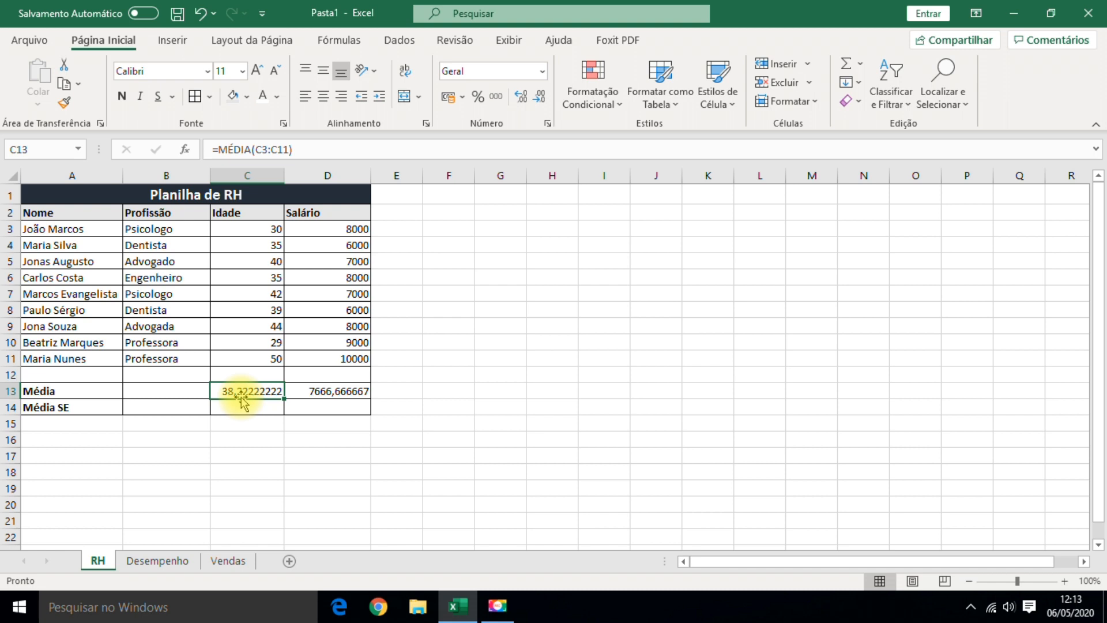
# Format the Salário values and average in D3:D13 as R$ accounting currency and widen column D slightly.
pyautogui.click(351, 228)
pyautogui.moveTo(351, 228); pyautogui.dragTo(358, 391)
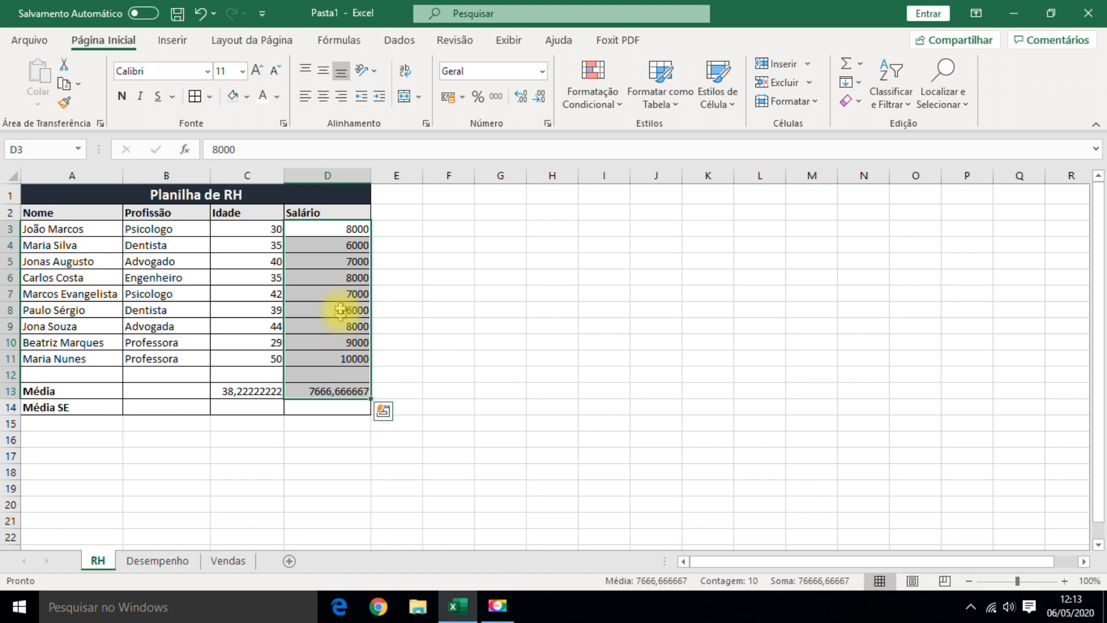
pyautogui.click(448, 97)
pyautogui.click(333, 488)
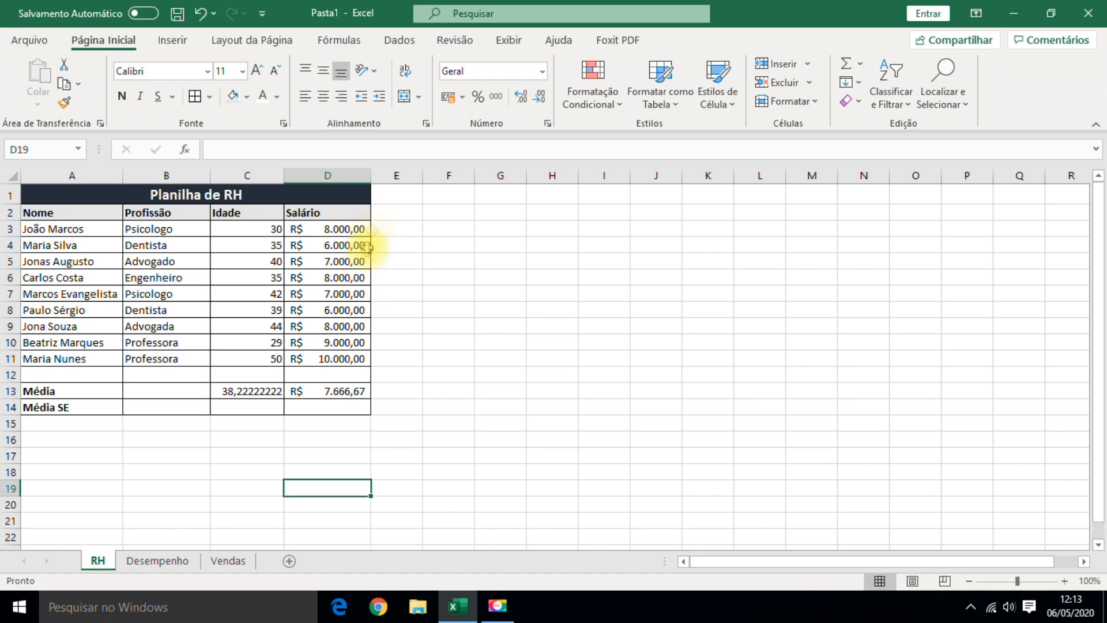
pyautogui.moveTo(373, 179); pyautogui.dragTo(391, 176)
pyautogui.click(351, 471)
pyautogui.click(243, 386)
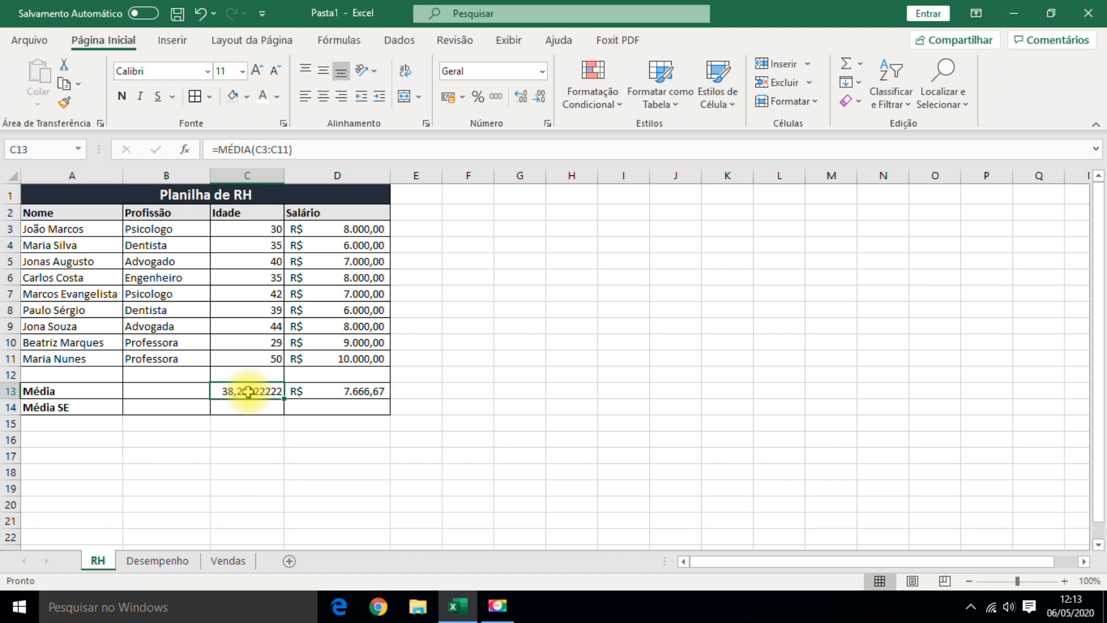
# Apply all borders to the athlete table in A1:G14 on the Desempenho sheet.
pyautogui.click(164, 562)
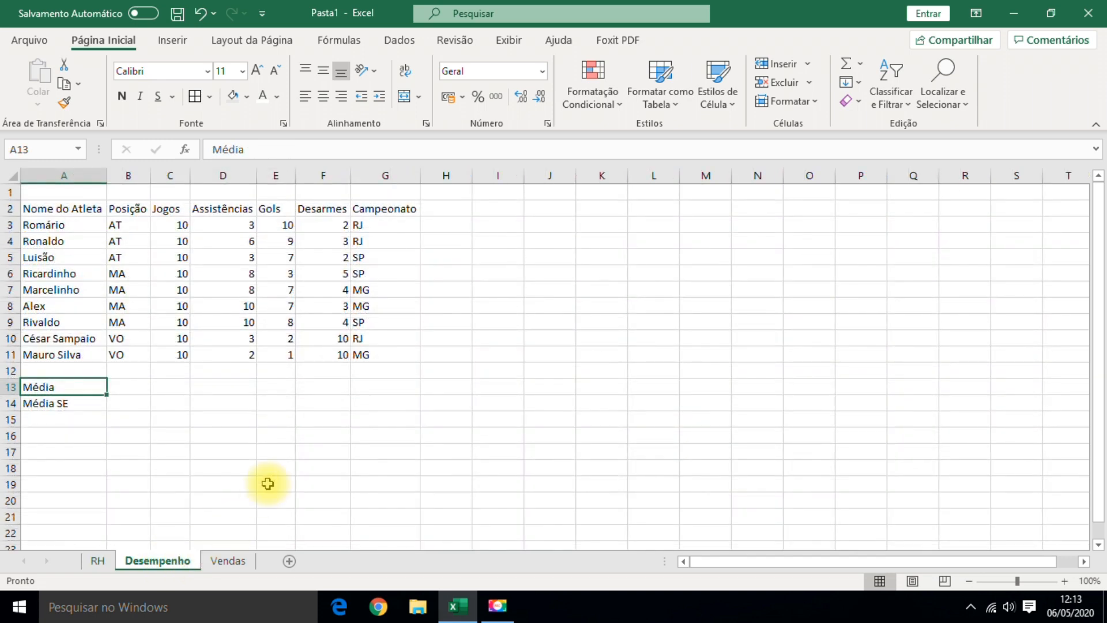
pyautogui.moveTo(62, 185); pyautogui.dragTo(403, 403)
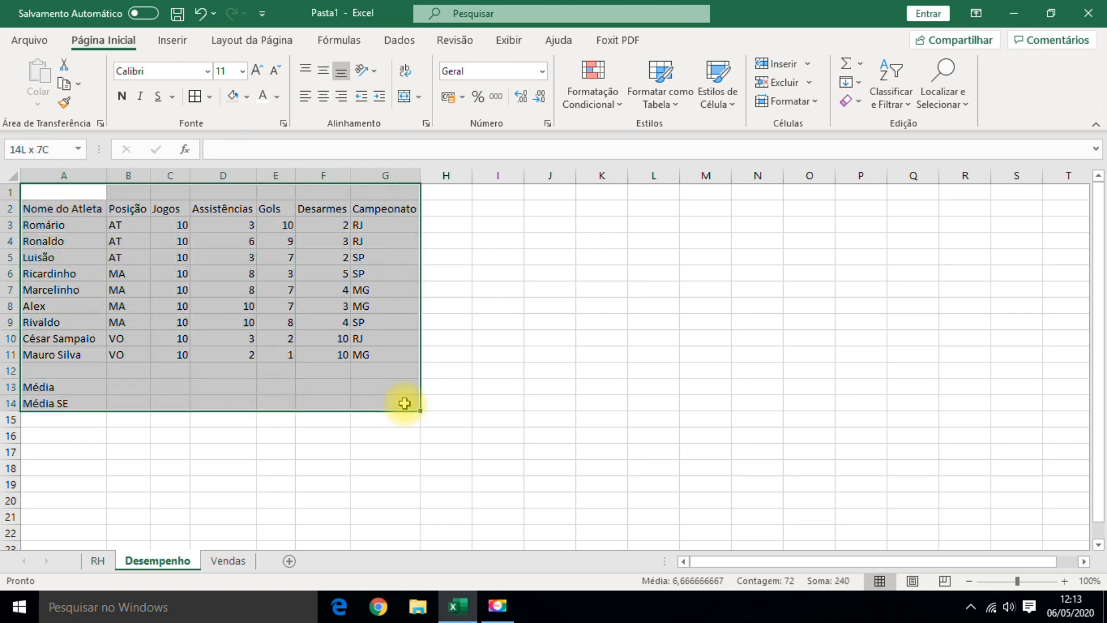
pyautogui.click(208, 99)
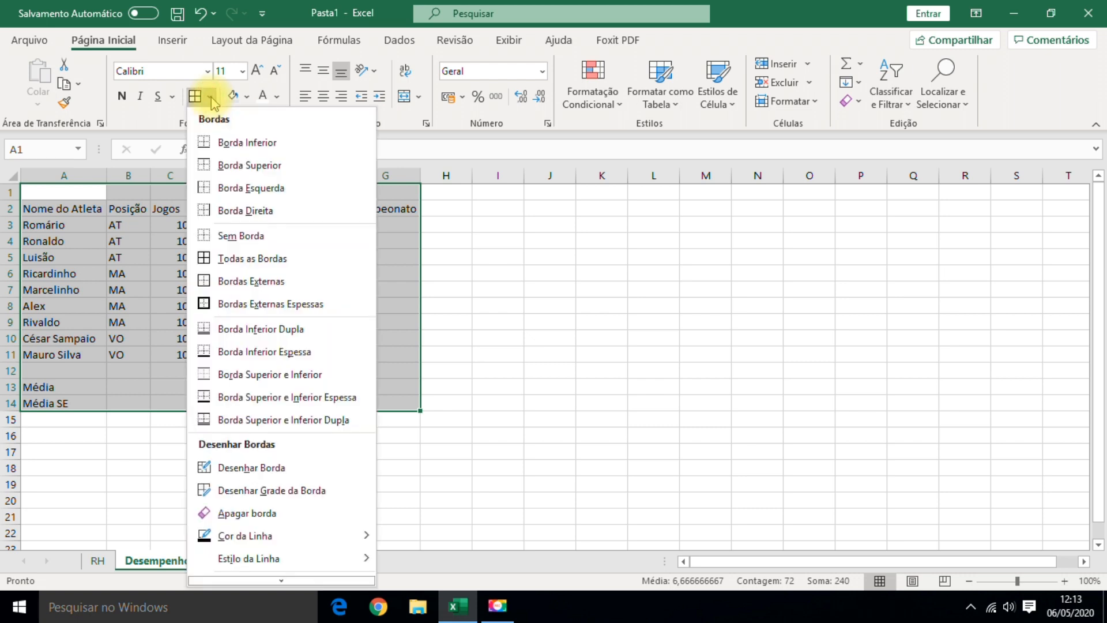
pyautogui.click(253, 255)
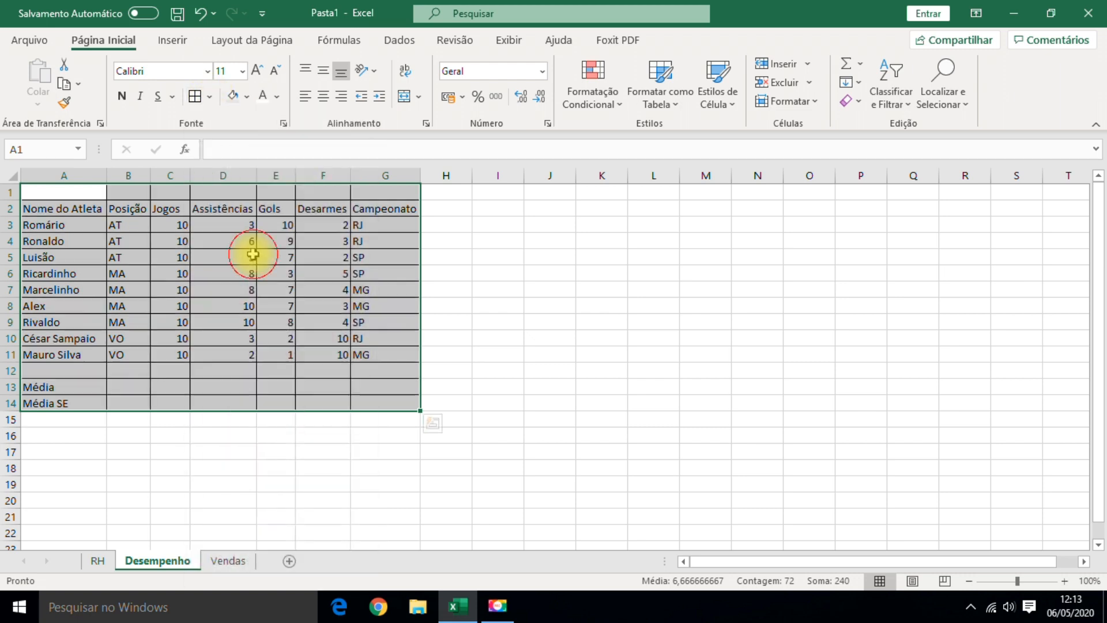
pyautogui.click(259, 464)
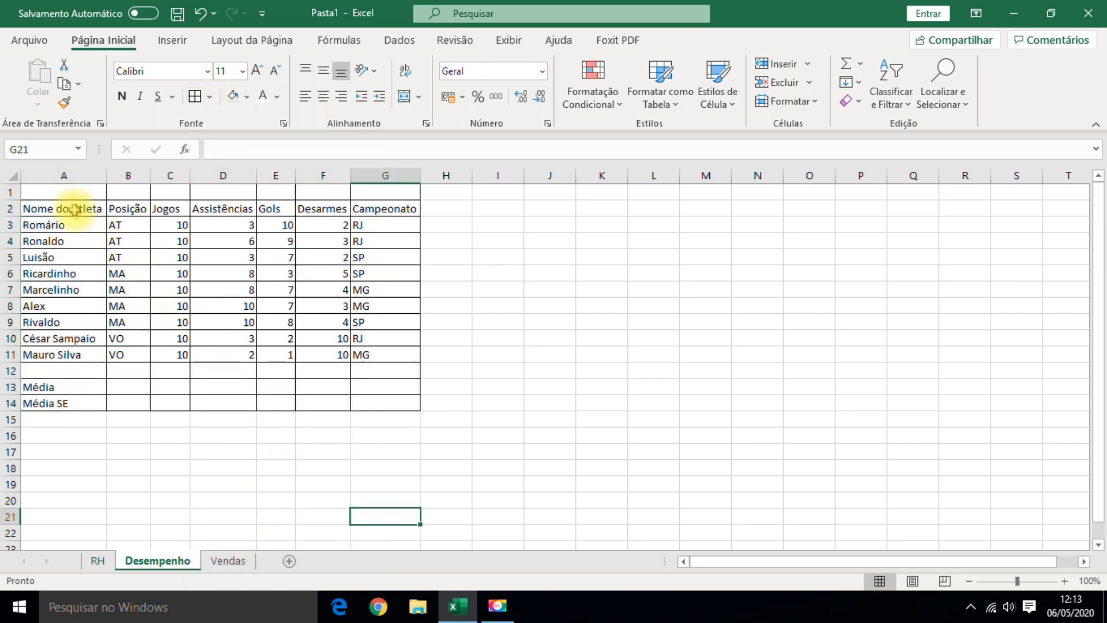
# Merge and center A1:G1 and enter the title Planilha de Desempenho Esportivo.
pyautogui.moveTo(61, 191); pyautogui.dragTo(381, 185)
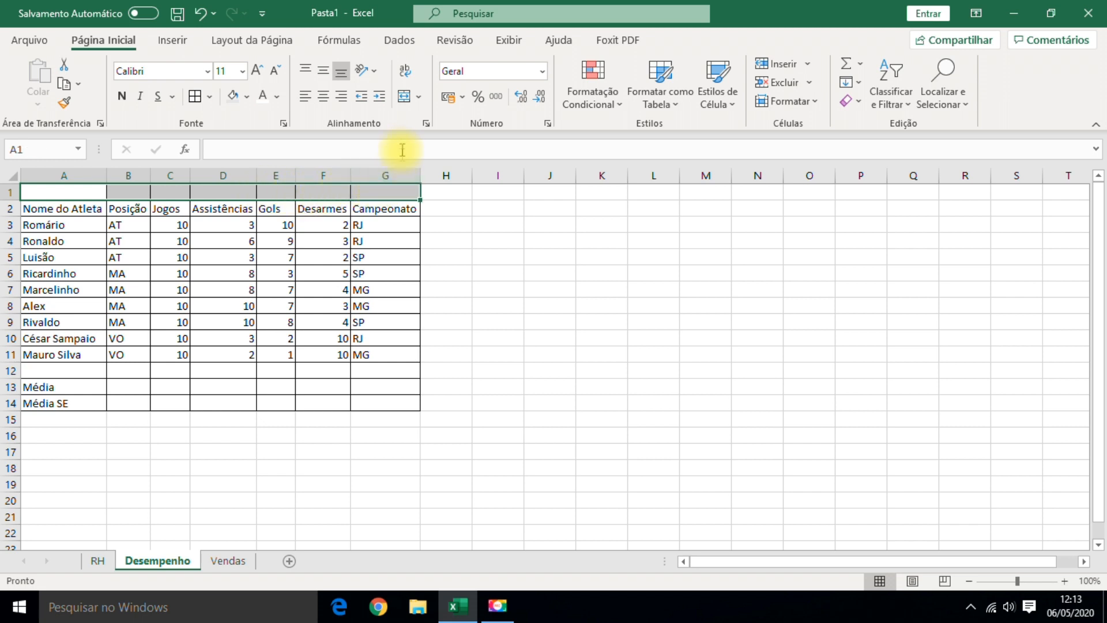
pyautogui.click(402, 97)
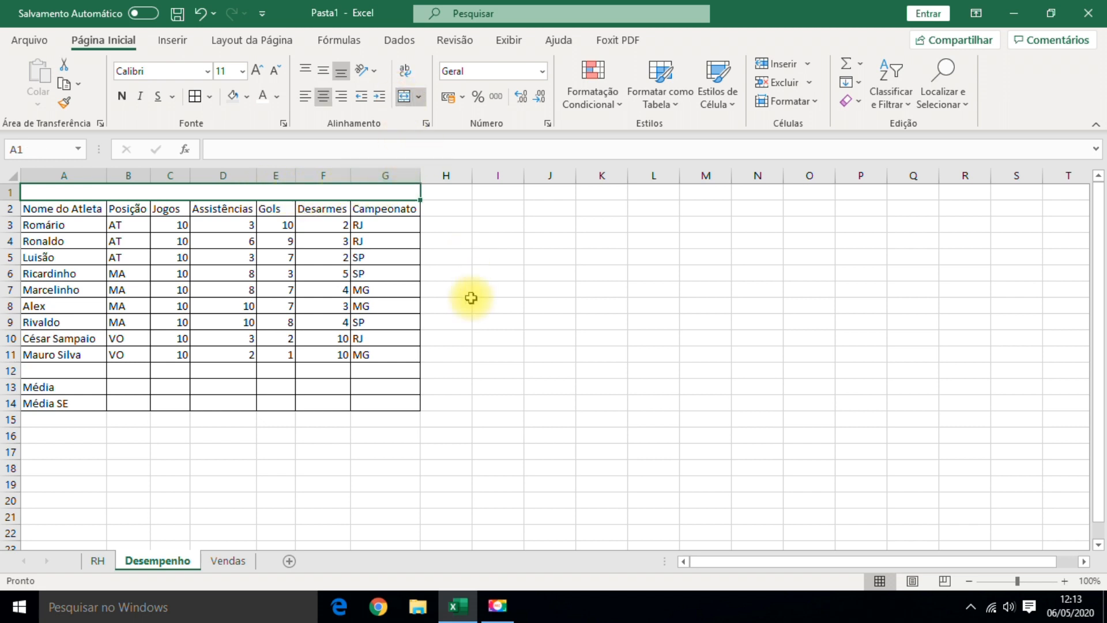
pyautogui.click(246, 194)
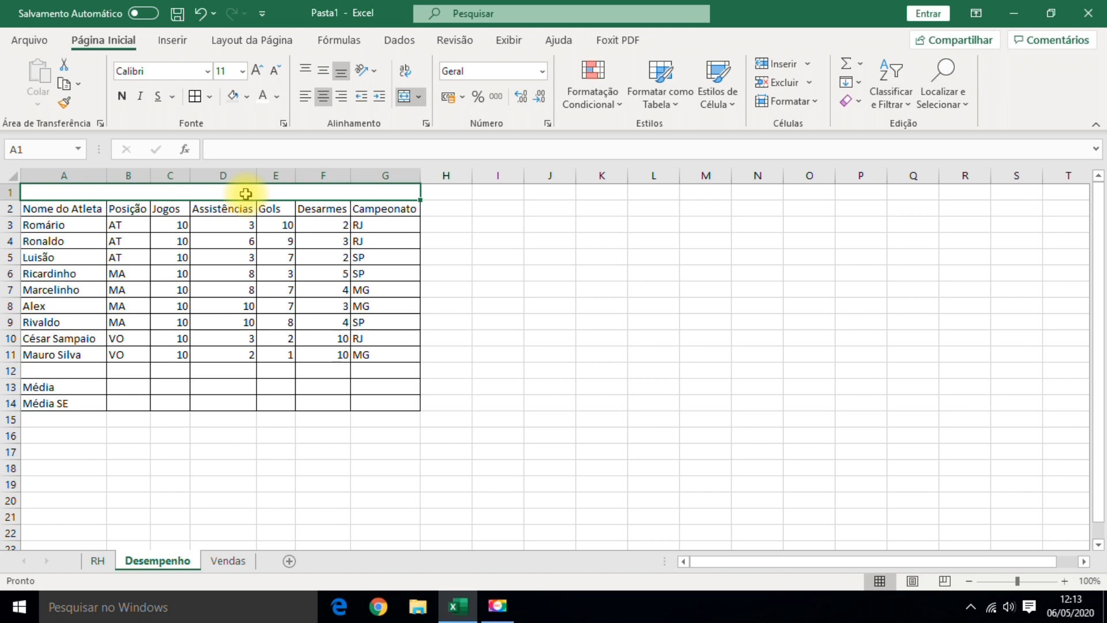
pyautogui.write('Plan')
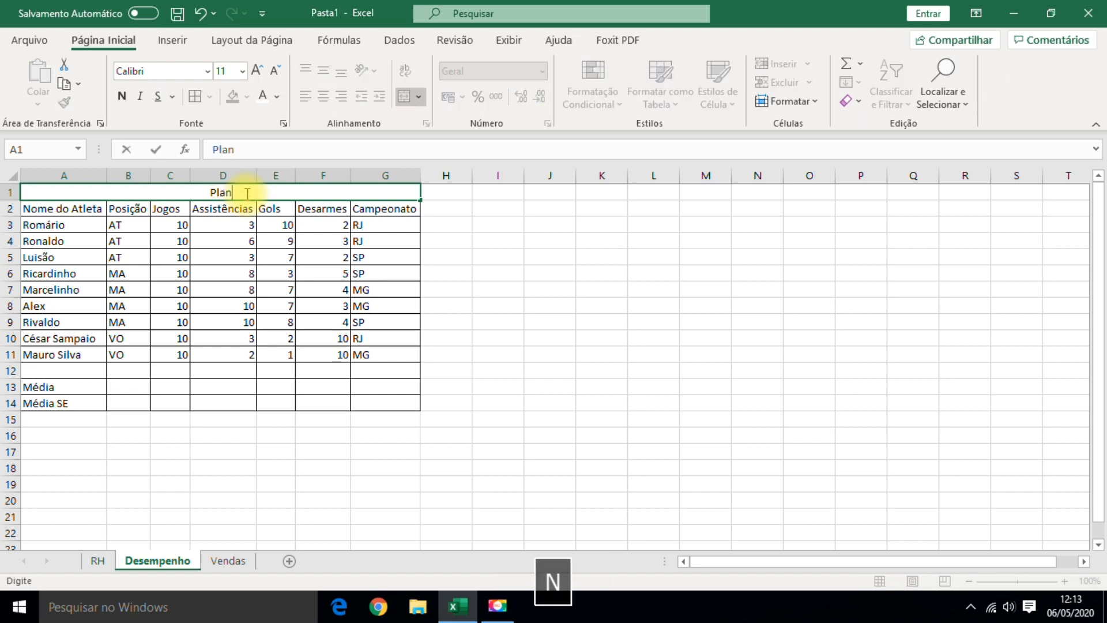
pyautogui.write('ilha de ')
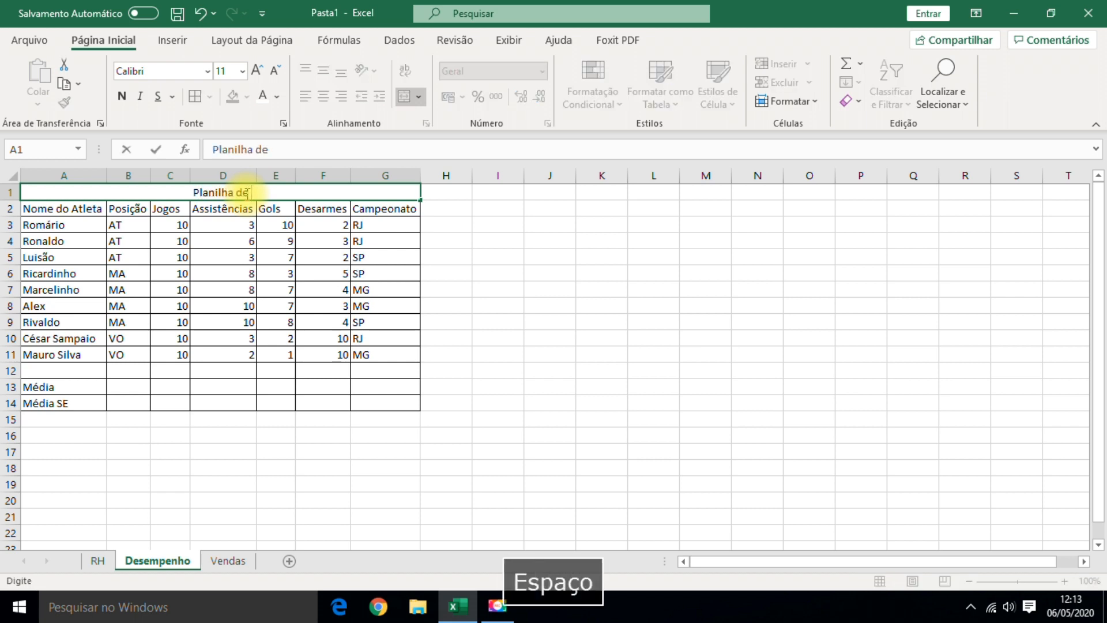
pyautogui.write('Desempenho')
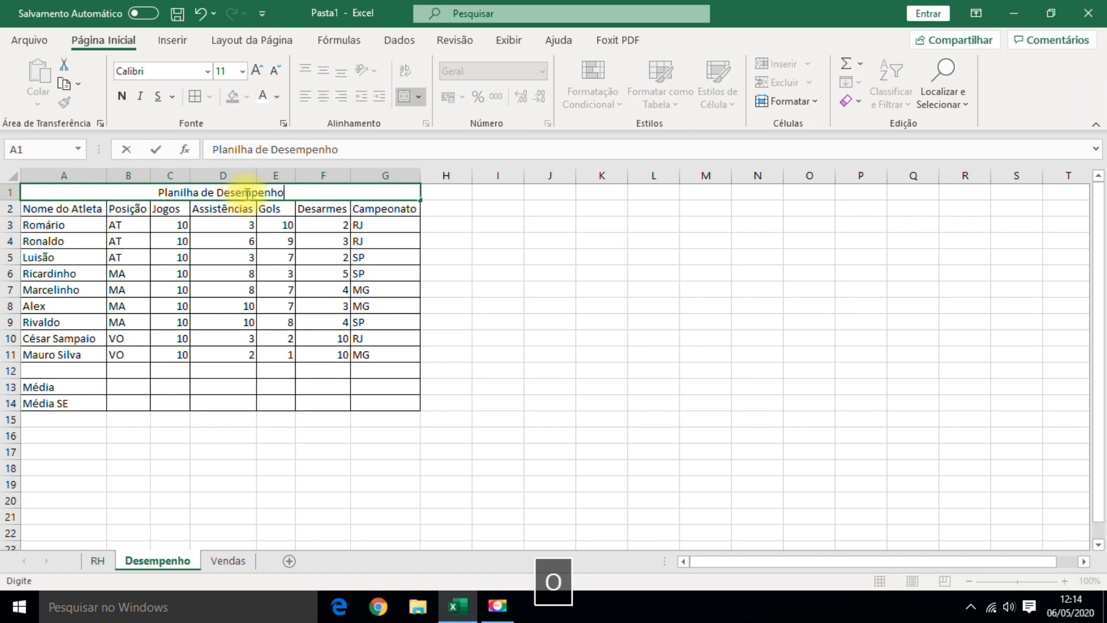
pyautogui.write(' Esp')
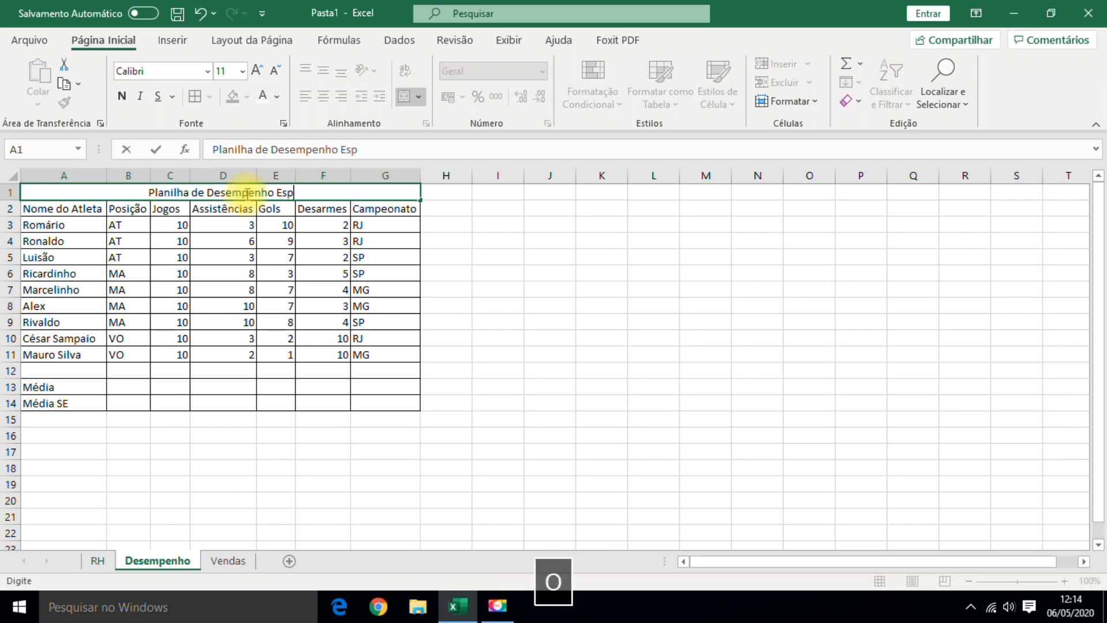
pyautogui.write('ortivo')
pyautogui.press('Return')
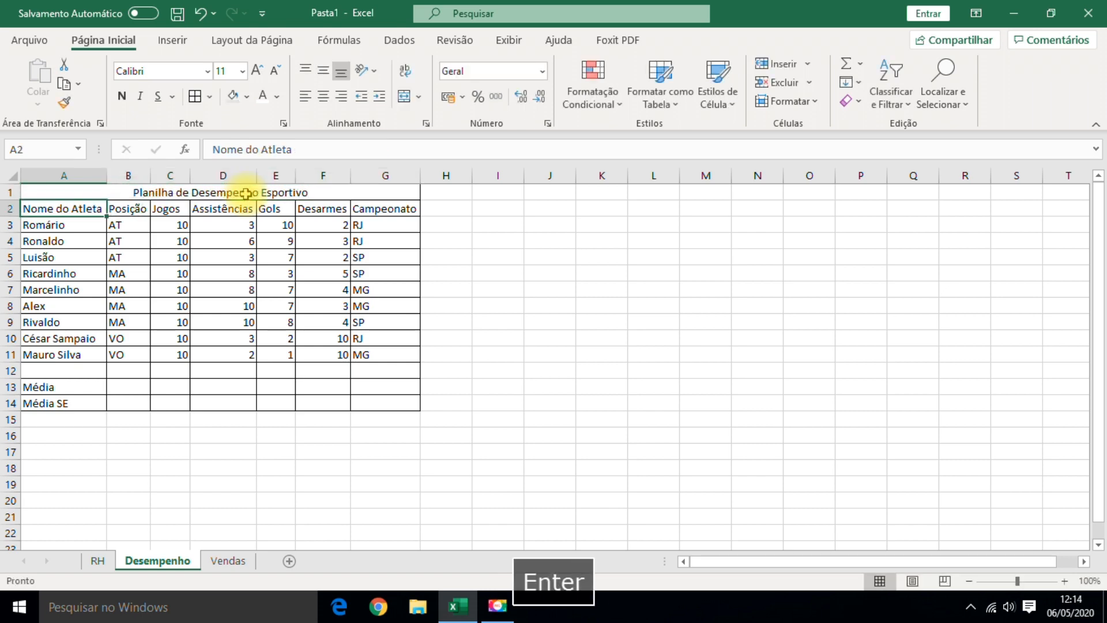
pyautogui.click(389, 373)
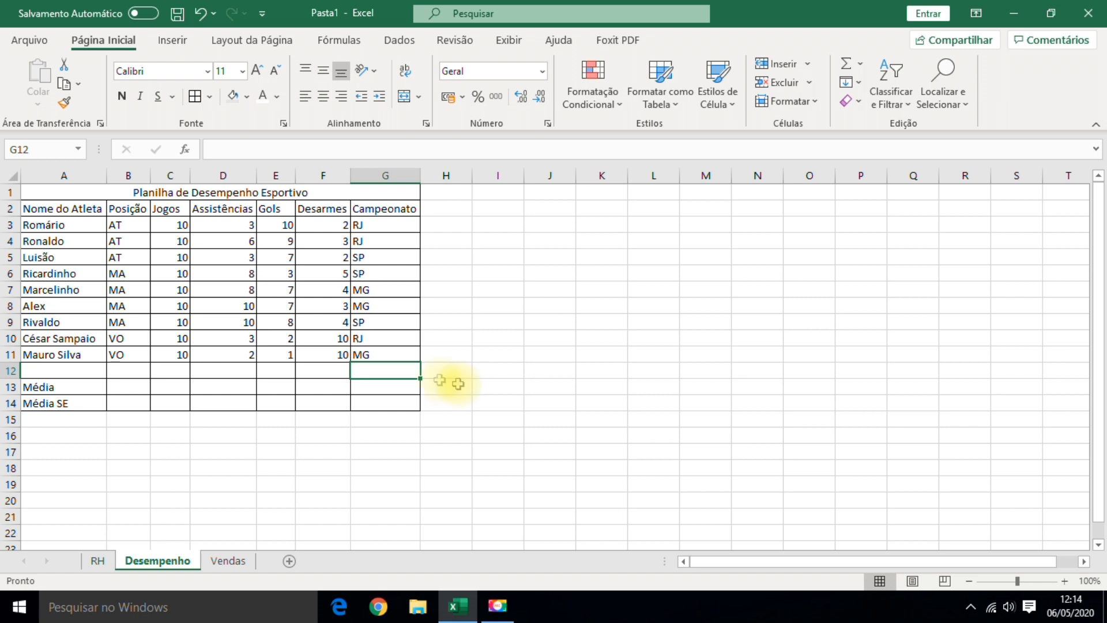
# Make the title in row 1 bold and increase its font size to 14.
pyautogui.click(198, 192)
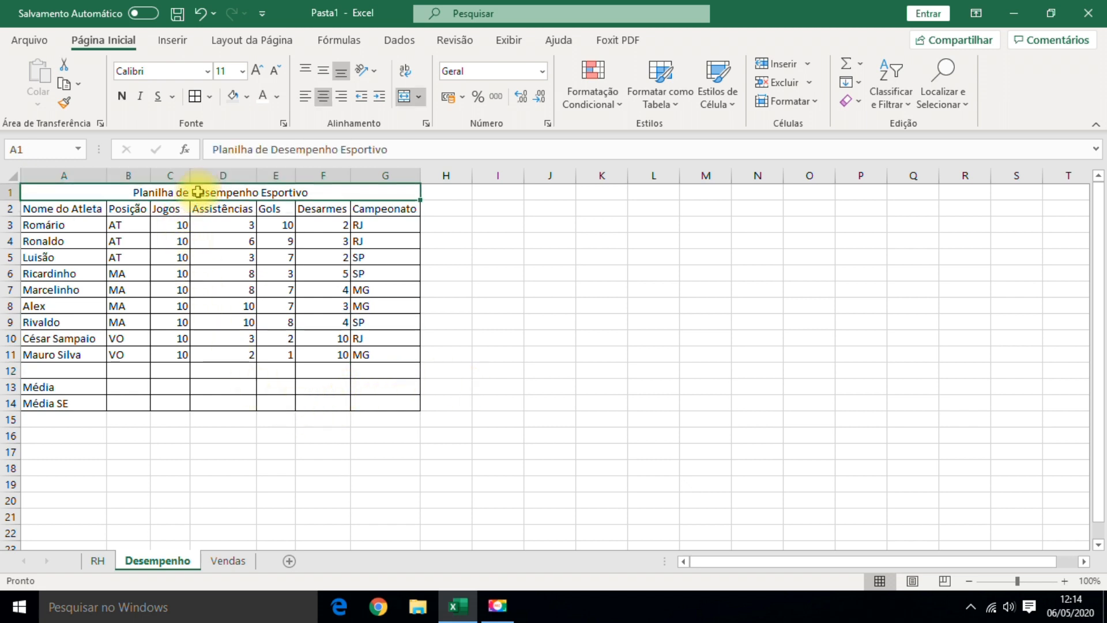
pyautogui.click(122, 97)
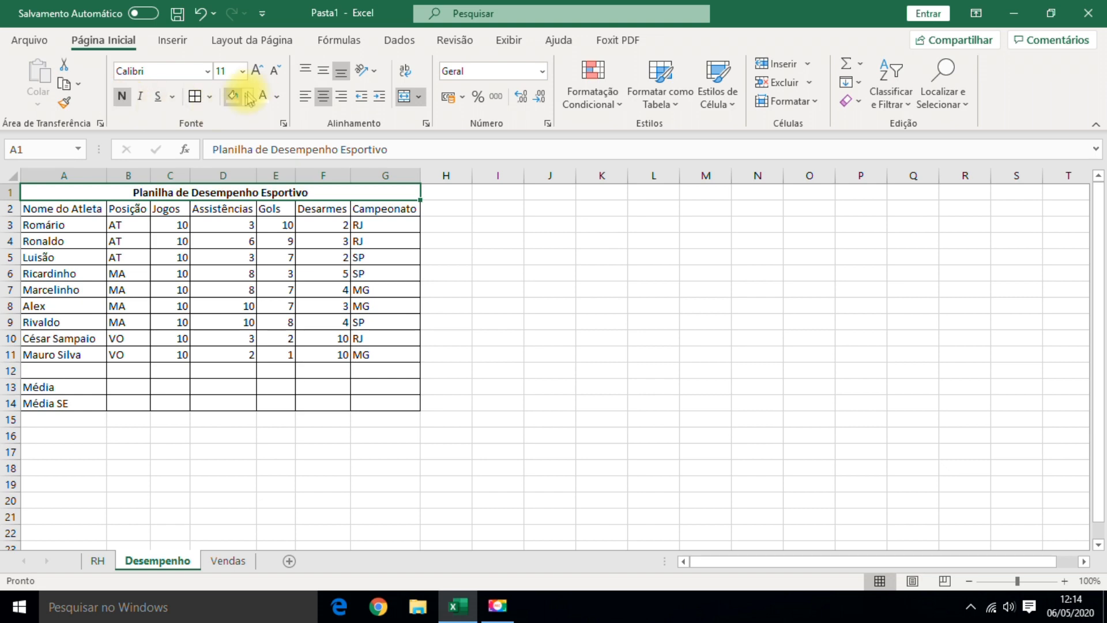
pyautogui.click(257, 72)
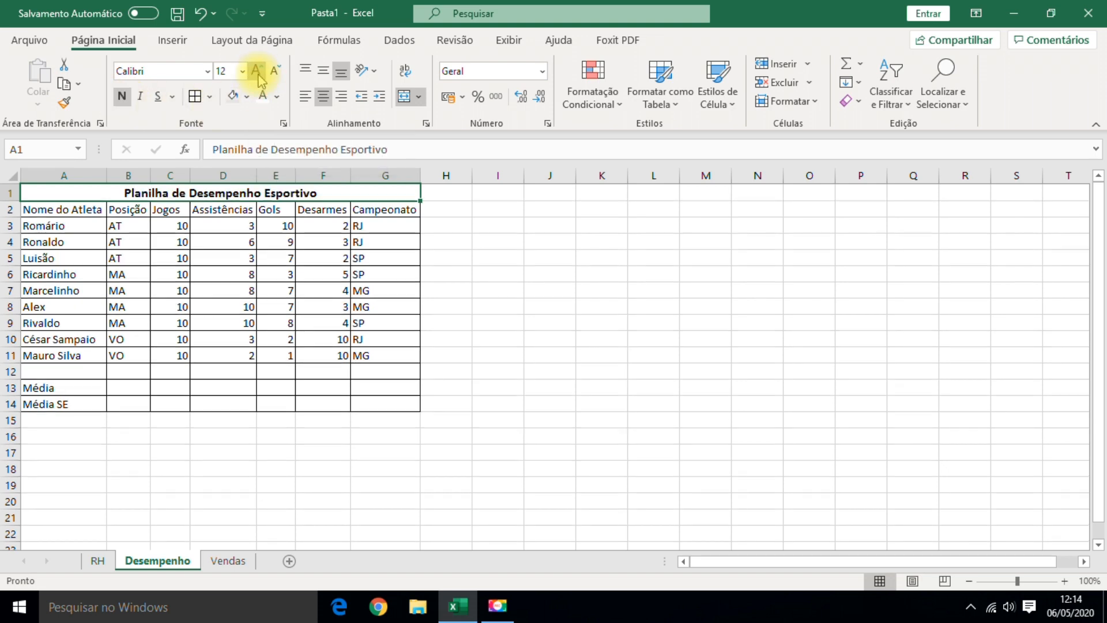
pyautogui.click(257, 71)
pyautogui.click(312, 435)
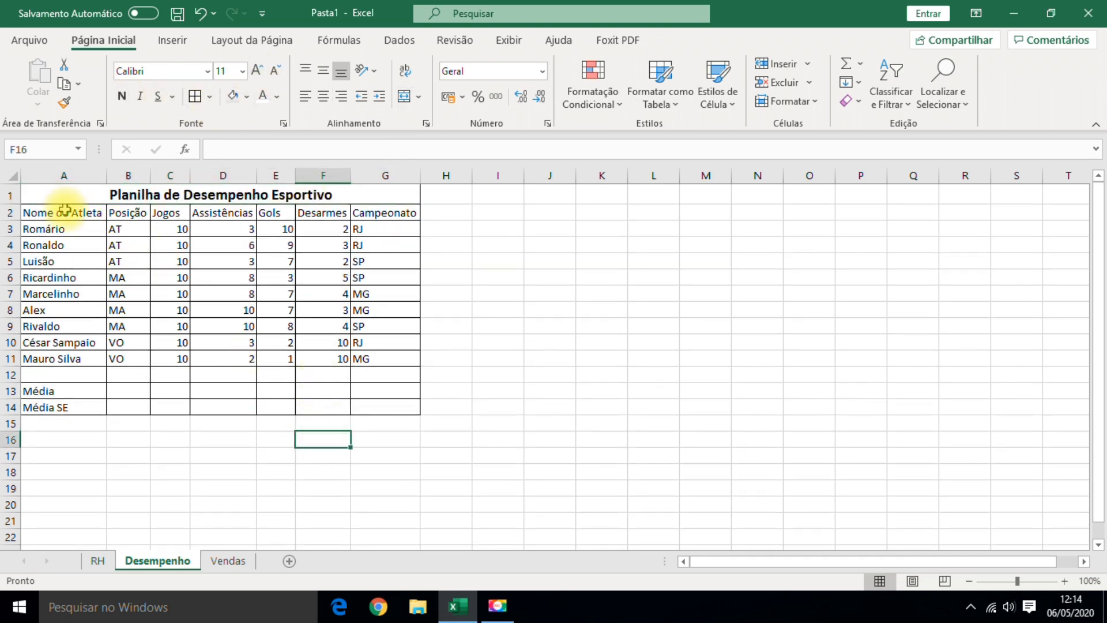
# Make the column headers in A2:G2, from Nome do Atleta to Campeonato, bold.
pyautogui.moveTo(64, 210); pyautogui.dragTo(357, 203)
pyautogui.click(121, 96)
pyautogui.click(445, 471)
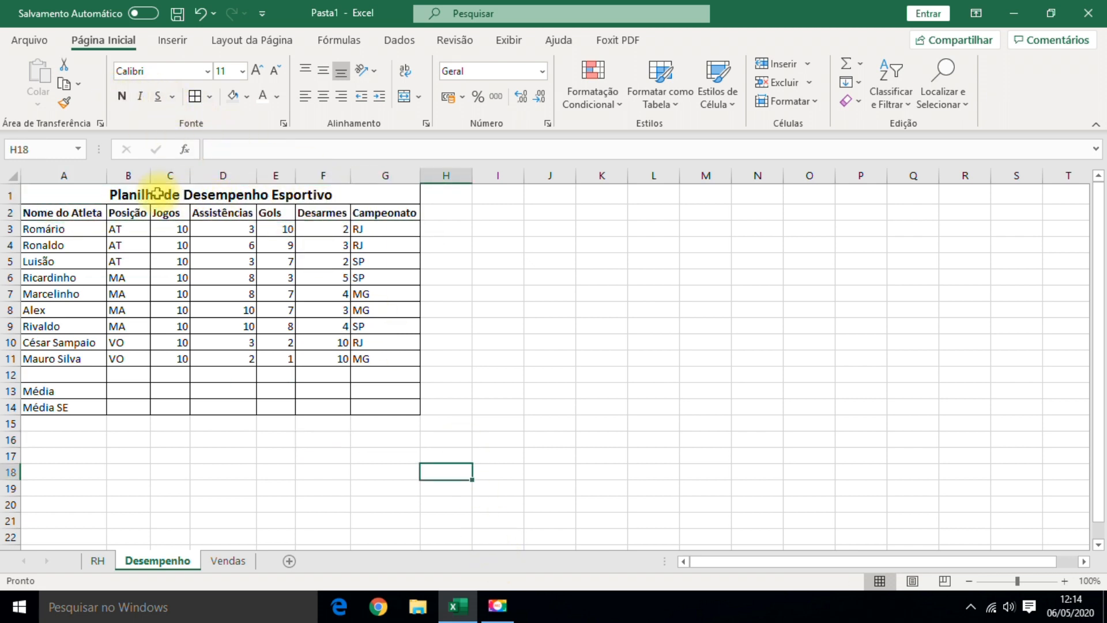
# Fill the merged title cell with dark red and set its text to white.
pyautogui.click(192, 195)
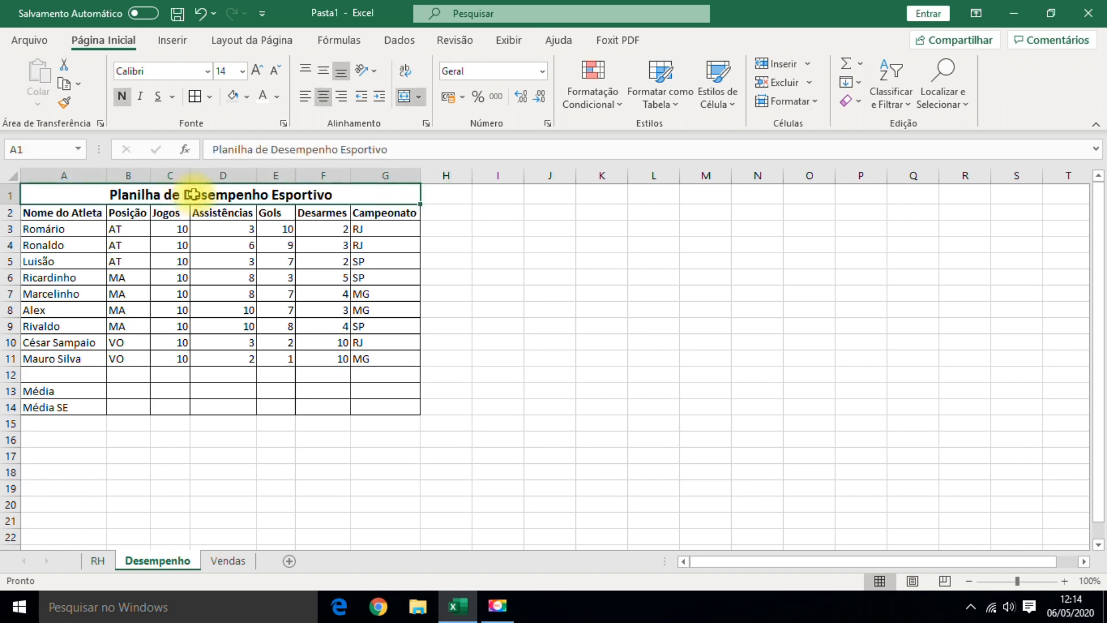
pyautogui.click(247, 99)
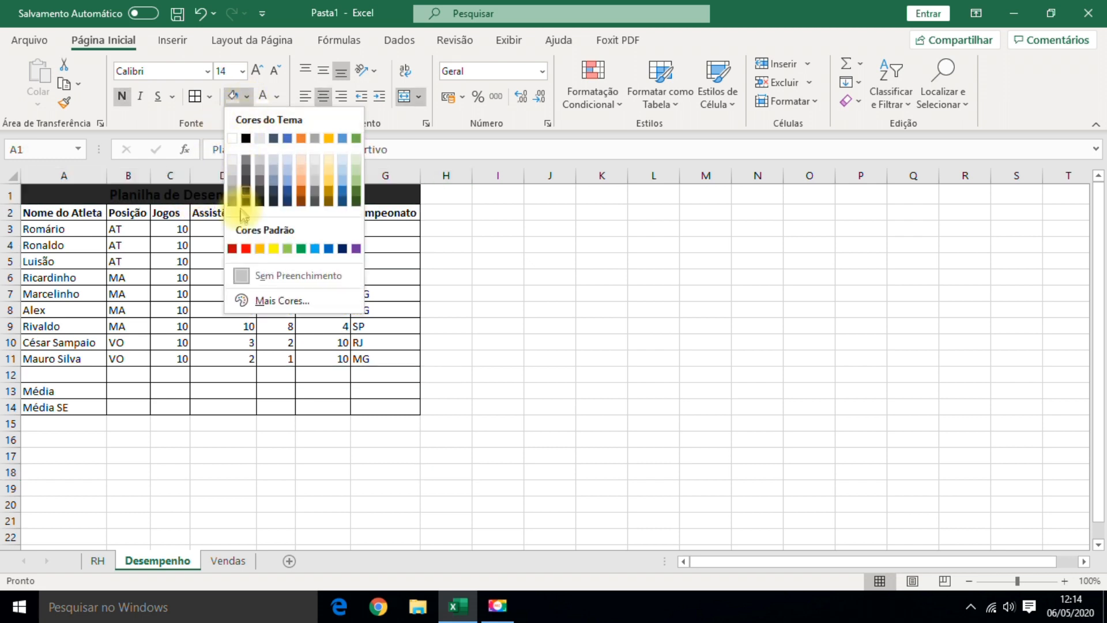
pyautogui.click(233, 249)
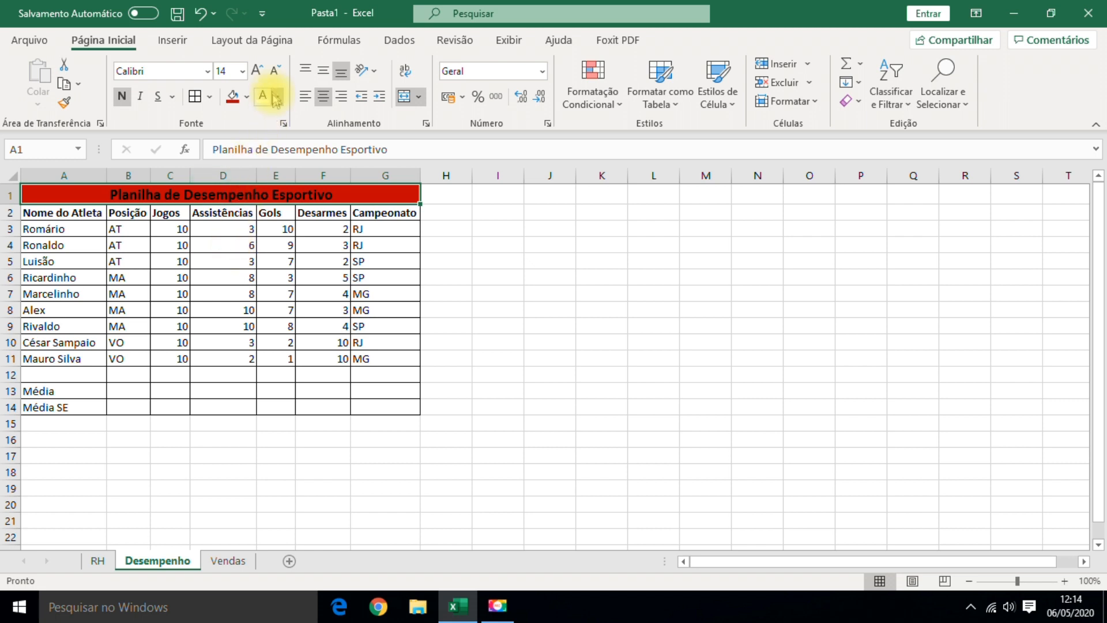
pyautogui.click(535, 343)
# Fill the header row A2:G2 with light gray.
pyautogui.moveTo(72, 212); pyautogui.dragTo(370, 212)
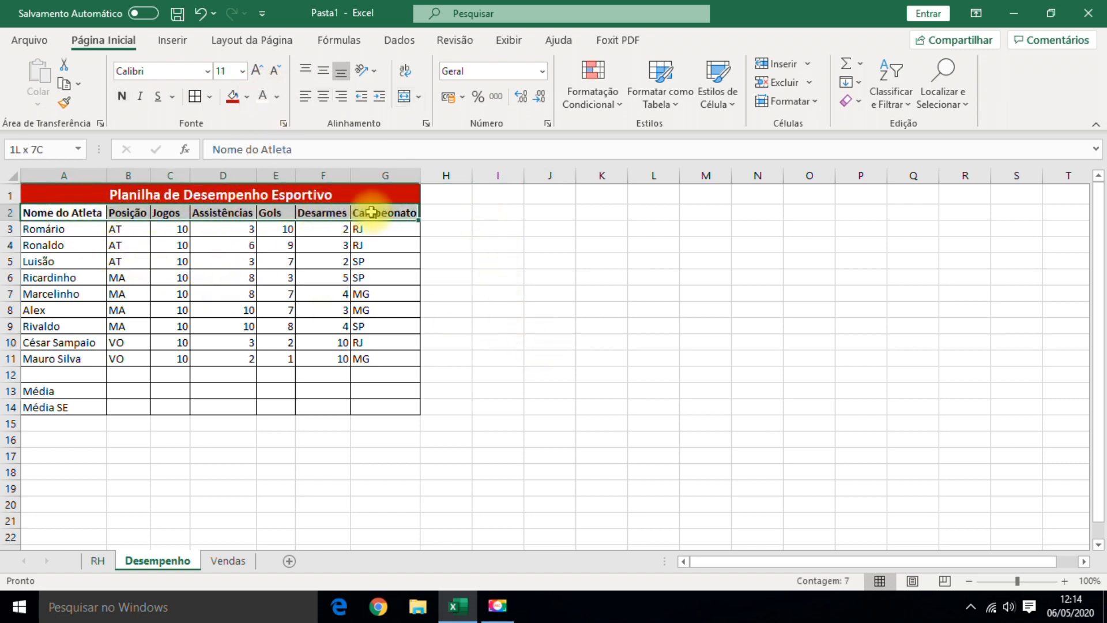
pyautogui.click(247, 97)
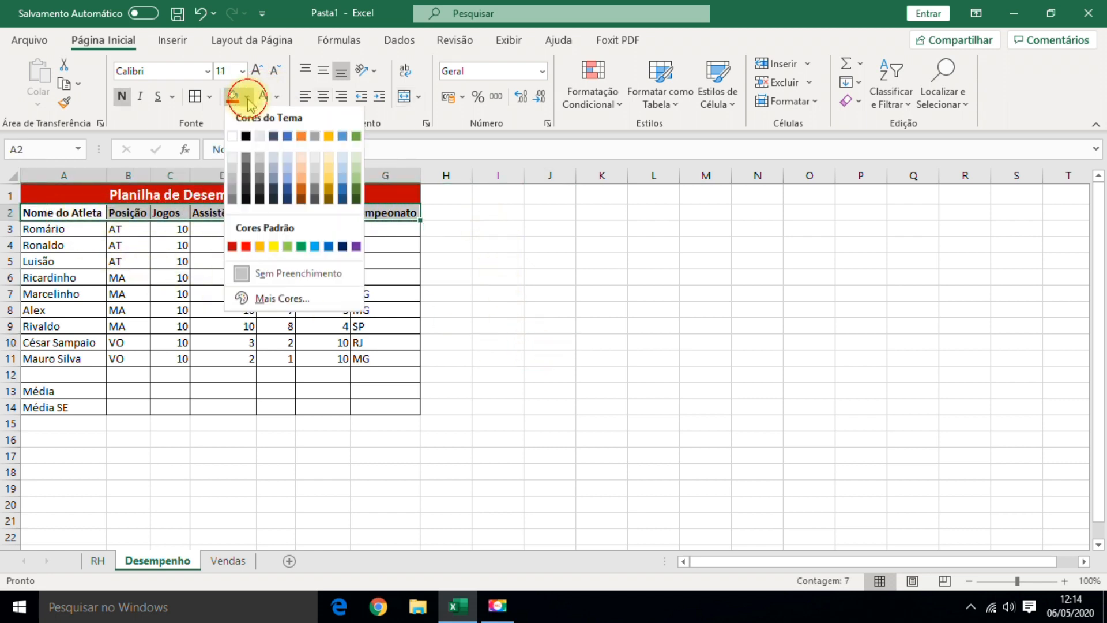
pyautogui.click(262, 158)
pyautogui.click(387, 472)
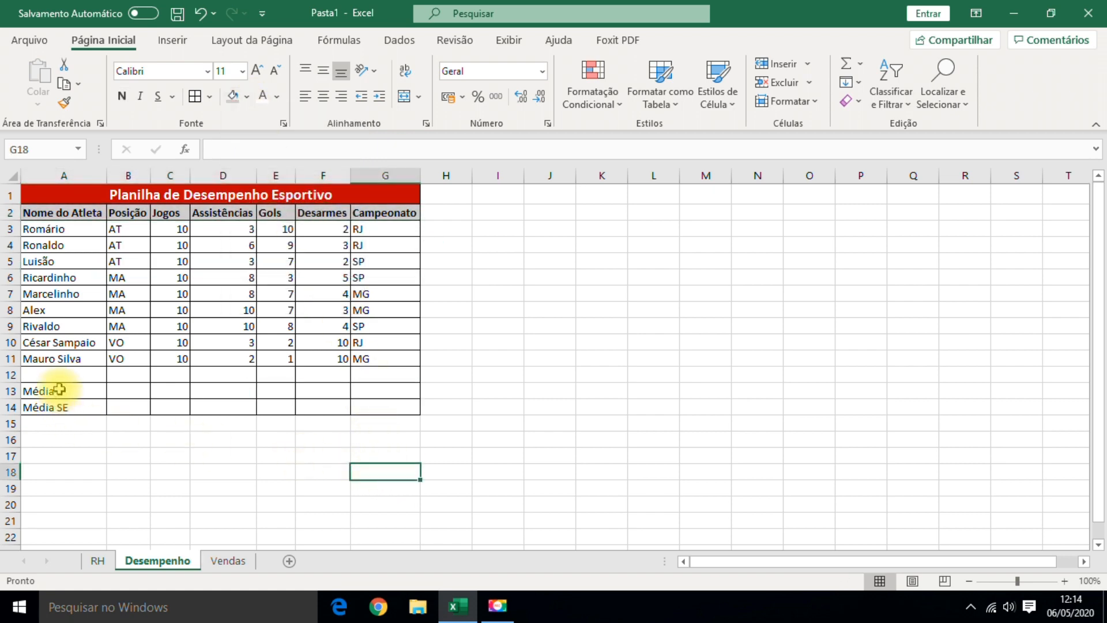
# Make the labels Média and Média SE in A13:A14 of the Desempenho sheet bold.
pyautogui.moveTo(58, 385); pyautogui.dragTo(55, 406)
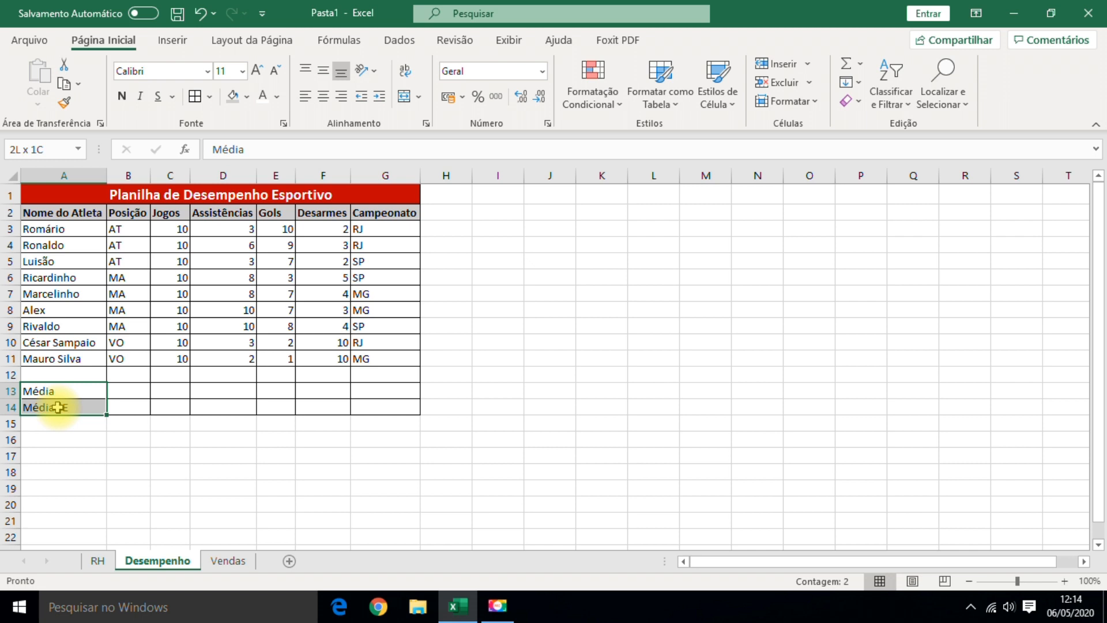
pyautogui.click(121, 97)
pyautogui.click(385, 504)
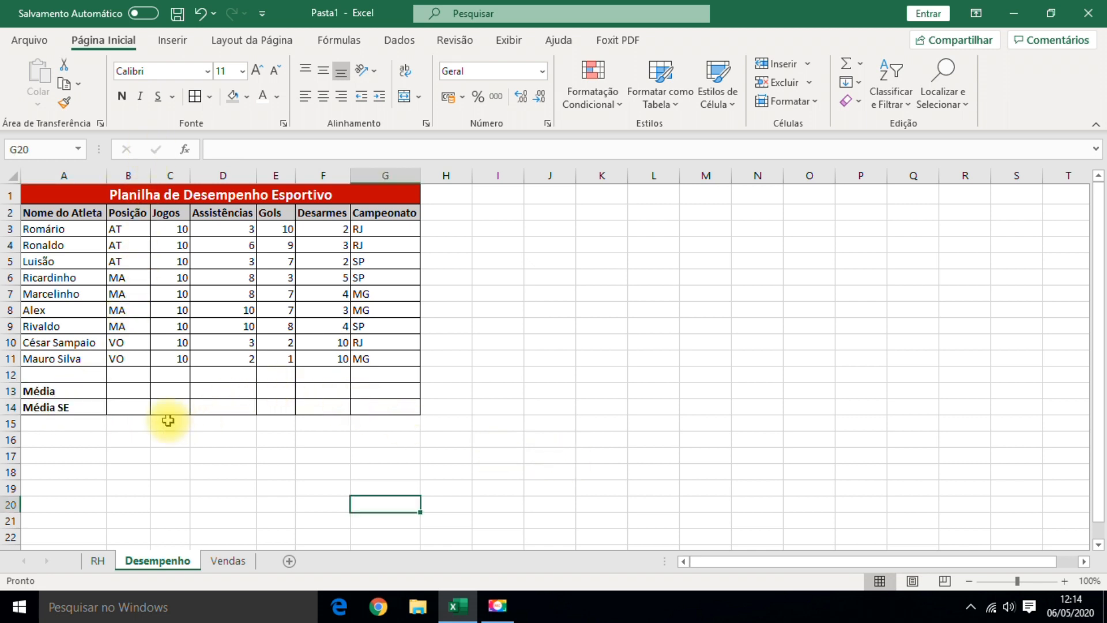
# Calculate the average of the Assistências column in D13 with =MÉDIA(D3:D11).
pyautogui.click(240, 388)
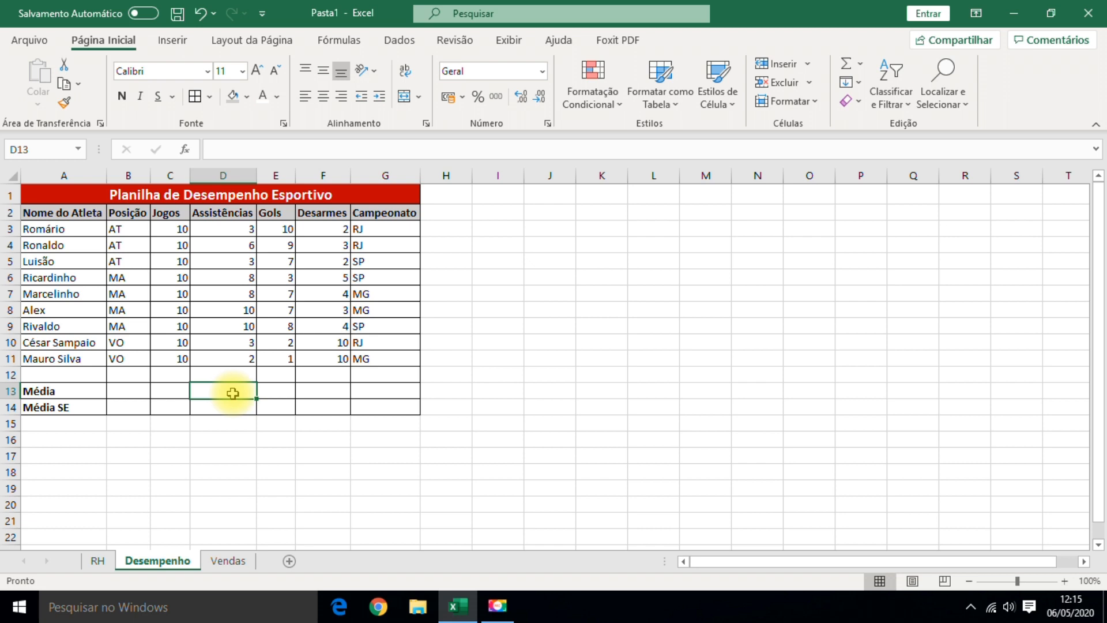
pyautogui.write('=')
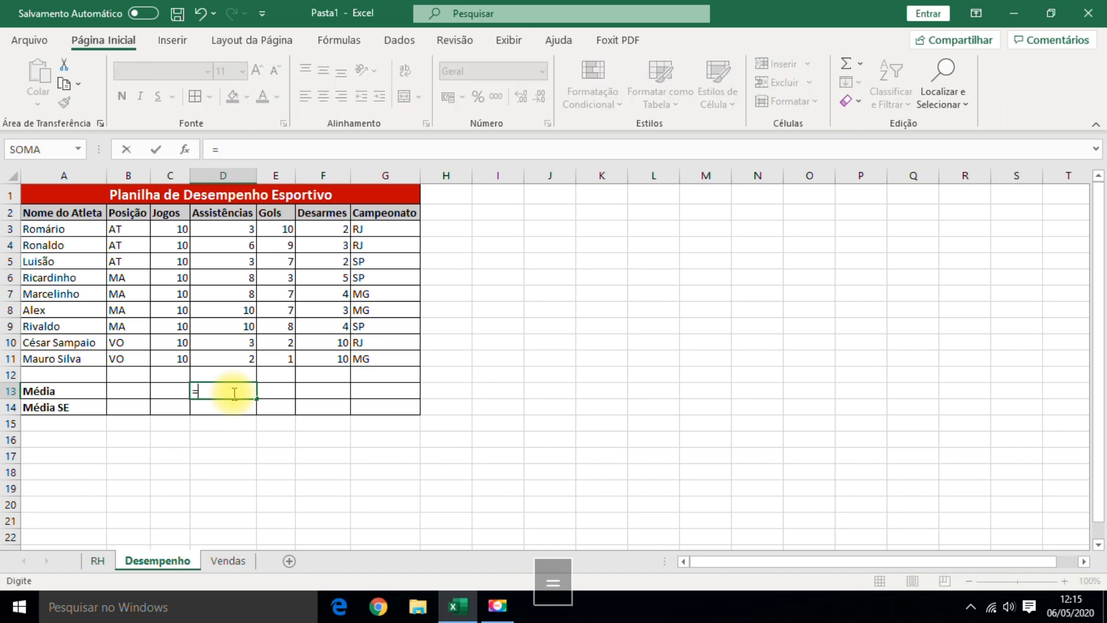
pyautogui.write('media(')
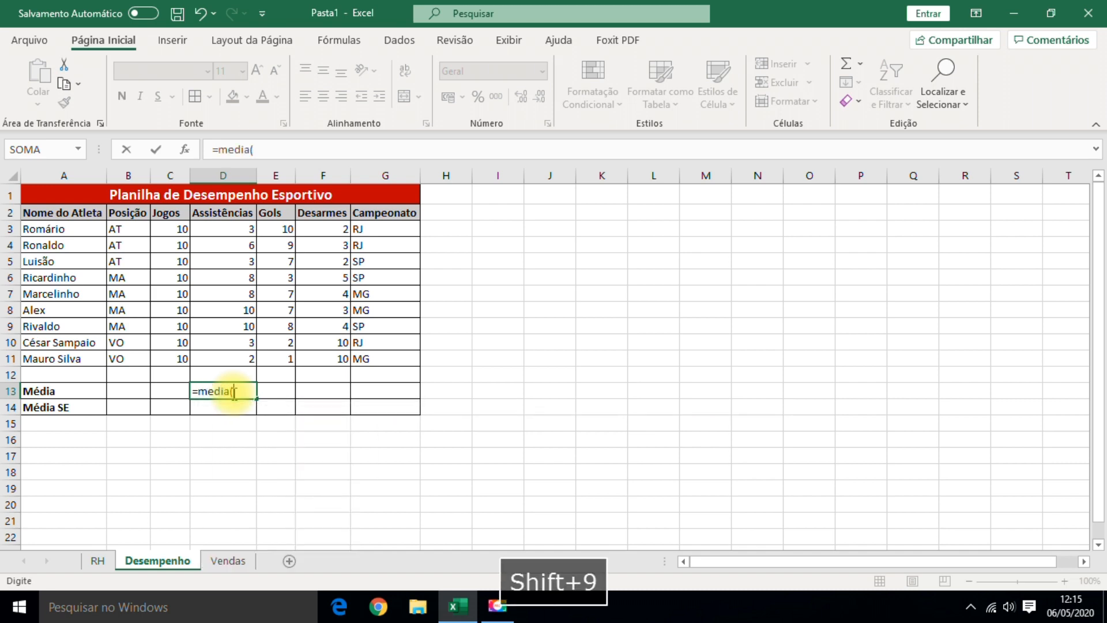
pyautogui.moveTo(219, 228); pyautogui.dragTo(245, 361)
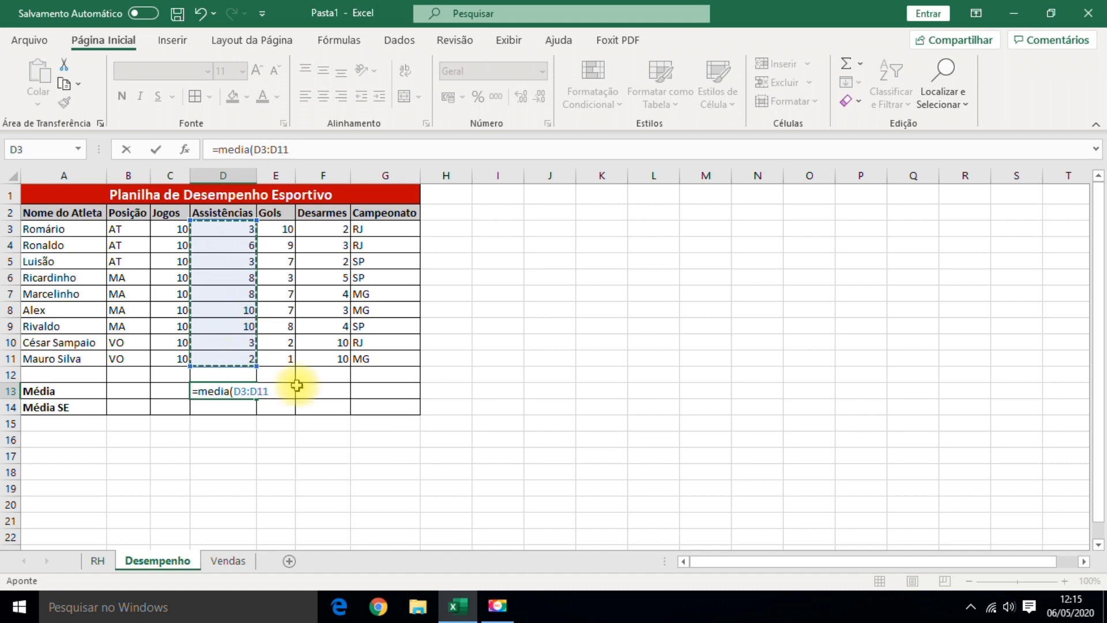
pyautogui.write(')')
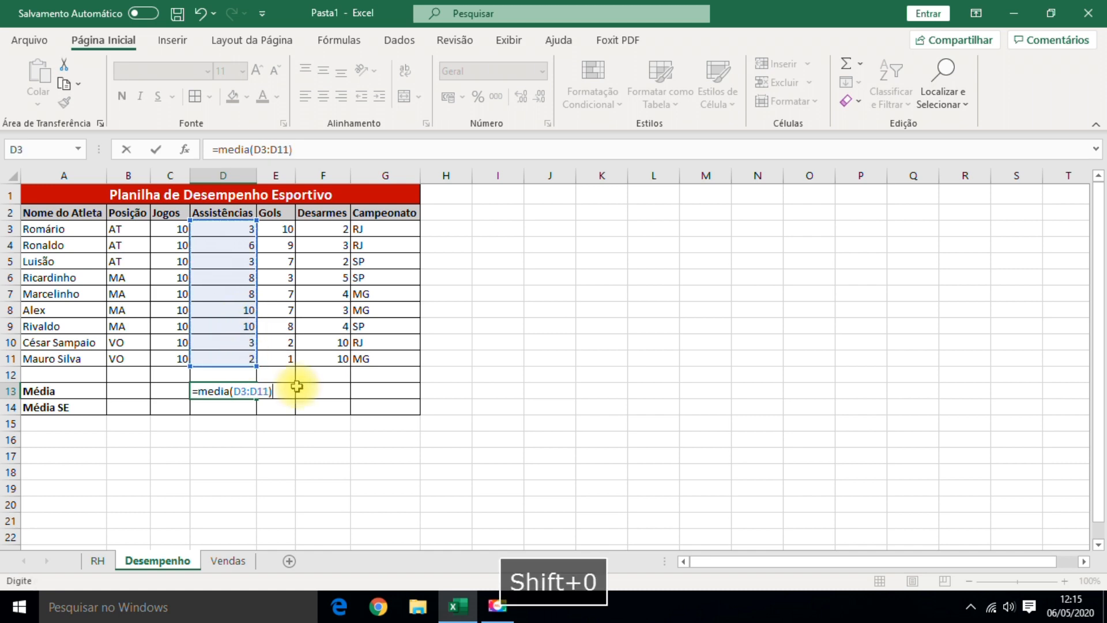
pyautogui.press('Return')
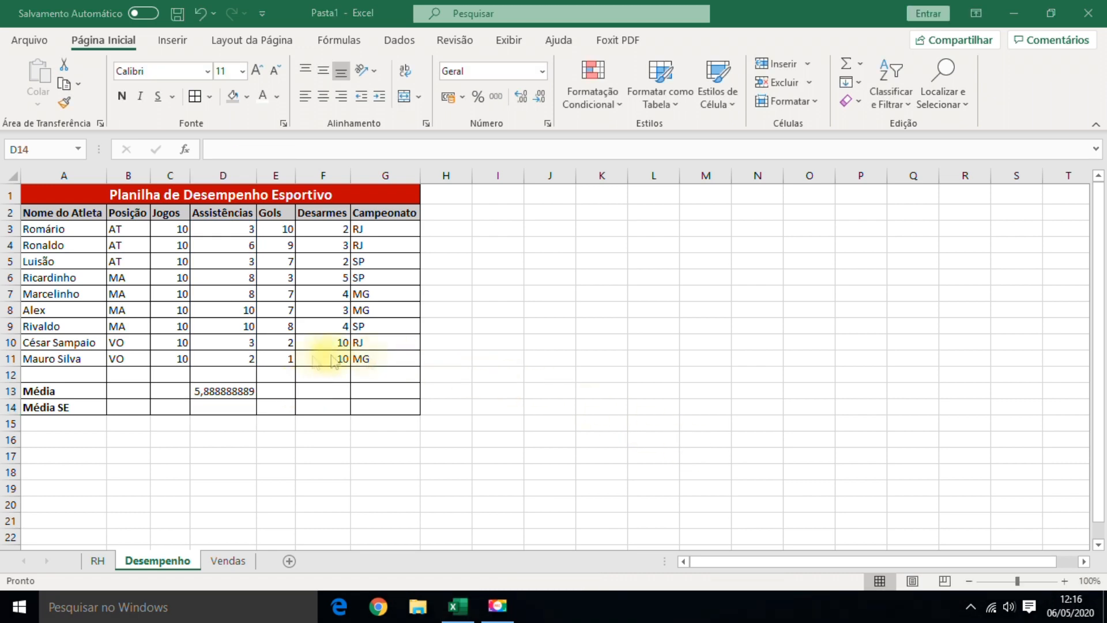
pyautogui.click(231, 384)
pyautogui.click(230, 385)
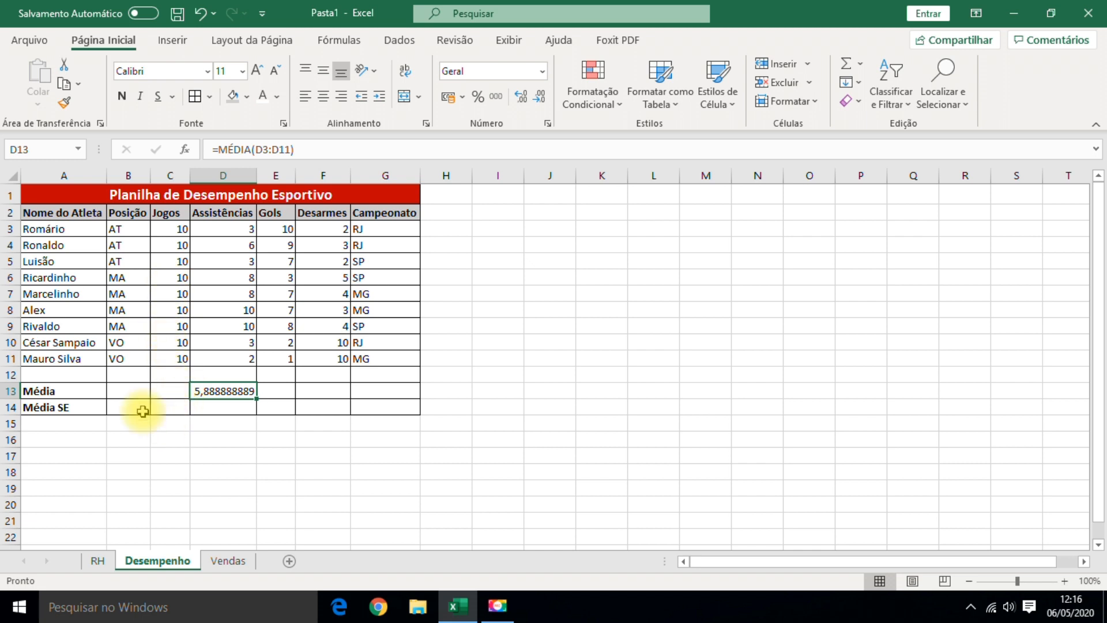
# Delete the entire Jogos column (column C) from the Desempenho sheet.
pyautogui.rightClick(171, 174)
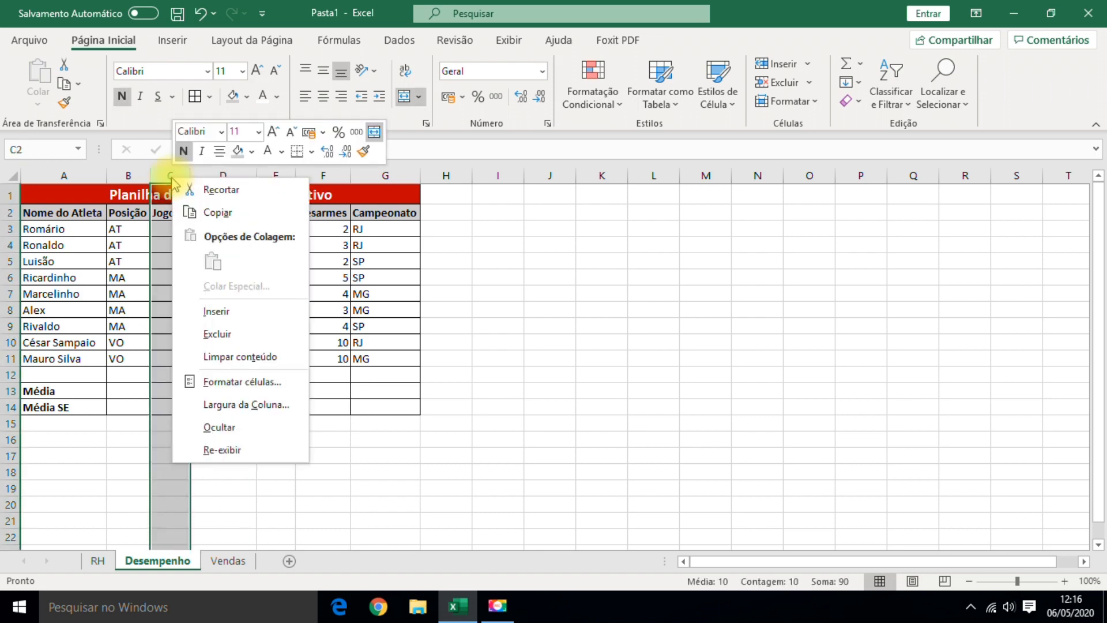
pyautogui.click(217, 334)
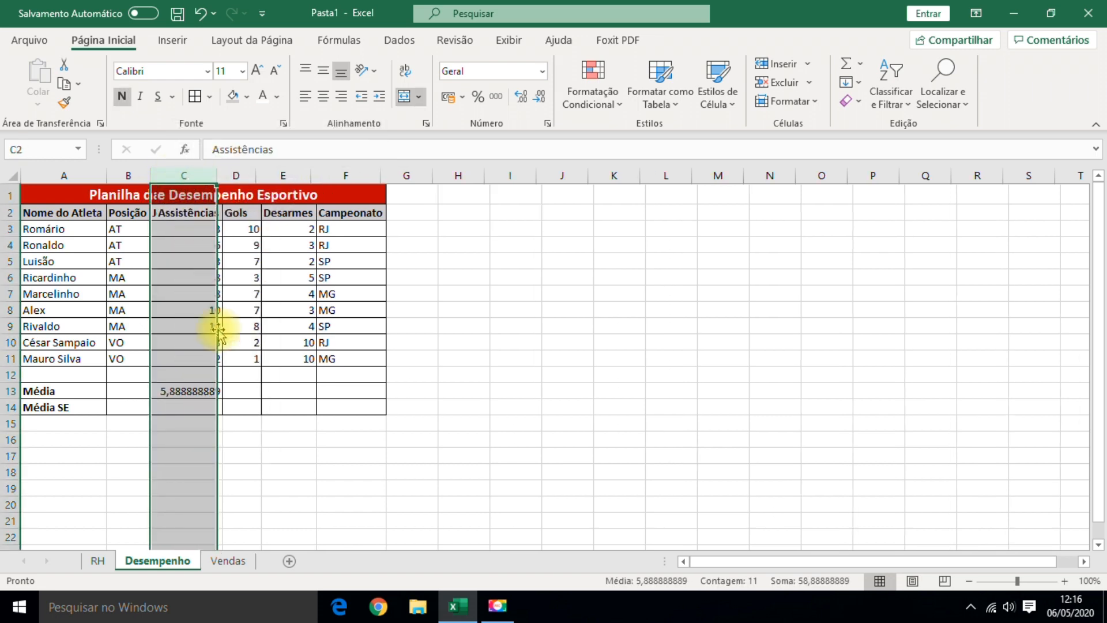
pyautogui.click(237, 454)
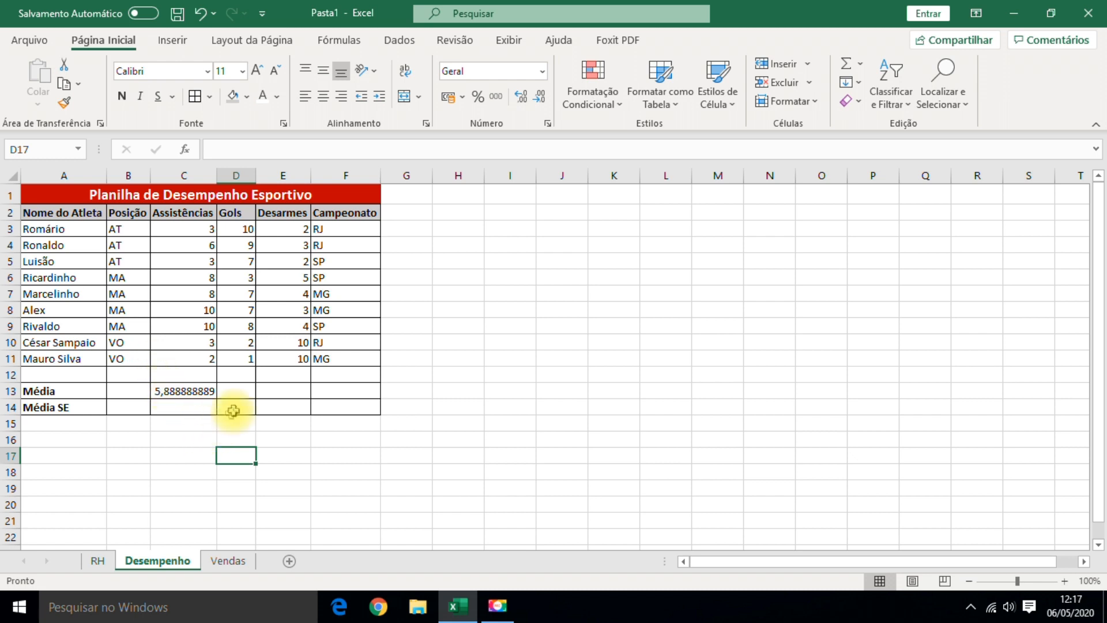
# Calculate the average of the Gols column in D13 of the Média row with =MÉDIA(D3:D11).
pyautogui.click(242, 393)
pyautogui.write('=')
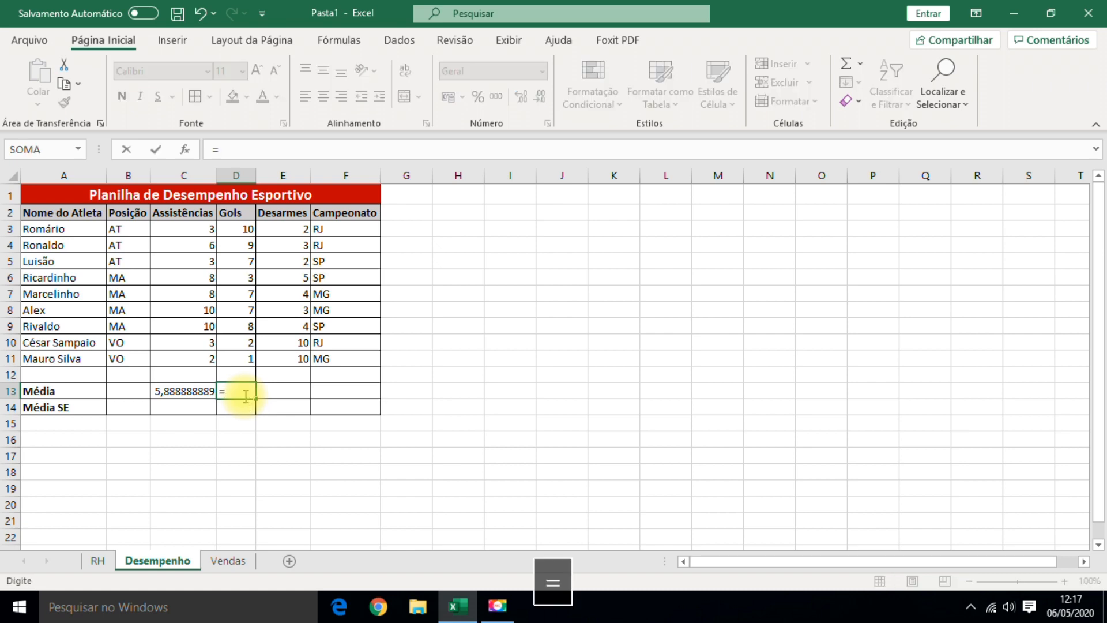
pyautogui.write('media(')
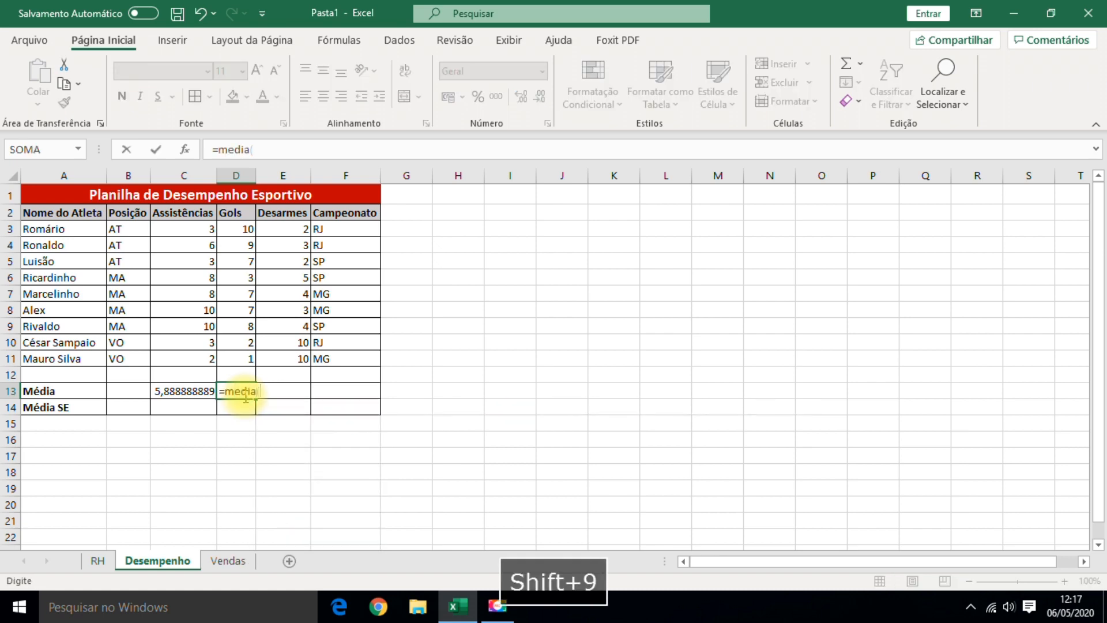
pyautogui.moveTo(240, 228); pyautogui.dragTo(220, 352)
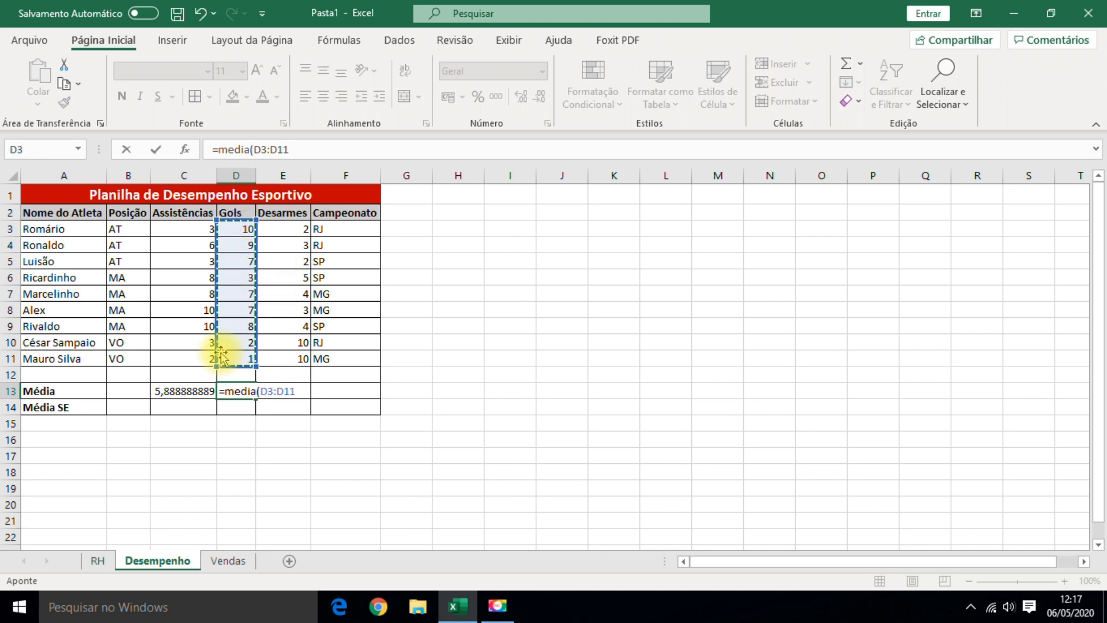
pyautogui.write(')')
pyautogui.press('Return')
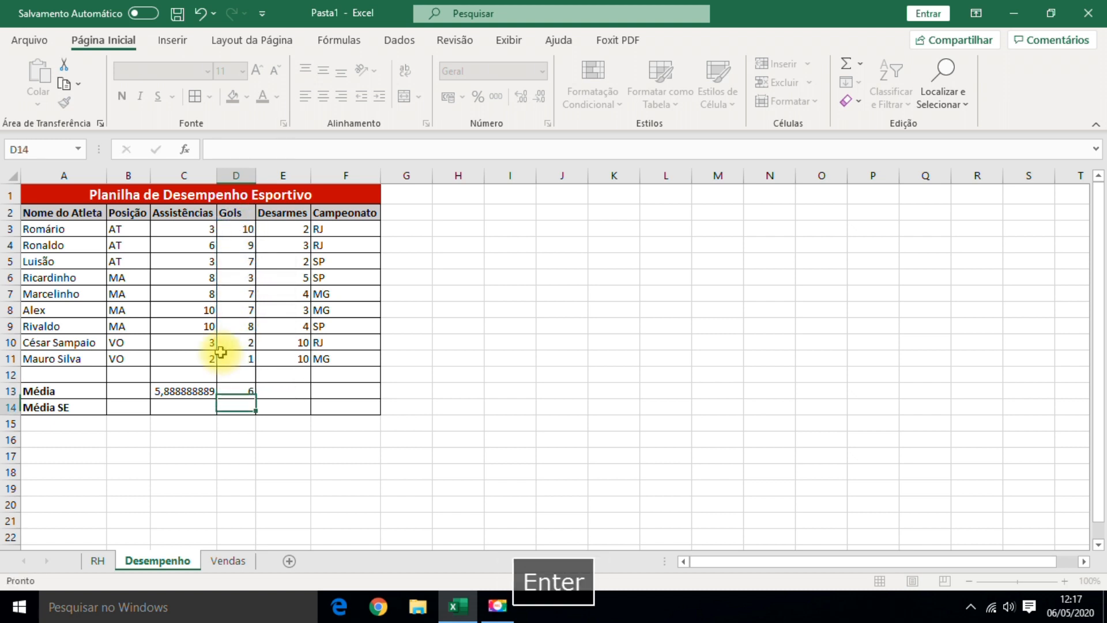
pyautogui.click(248, 392)
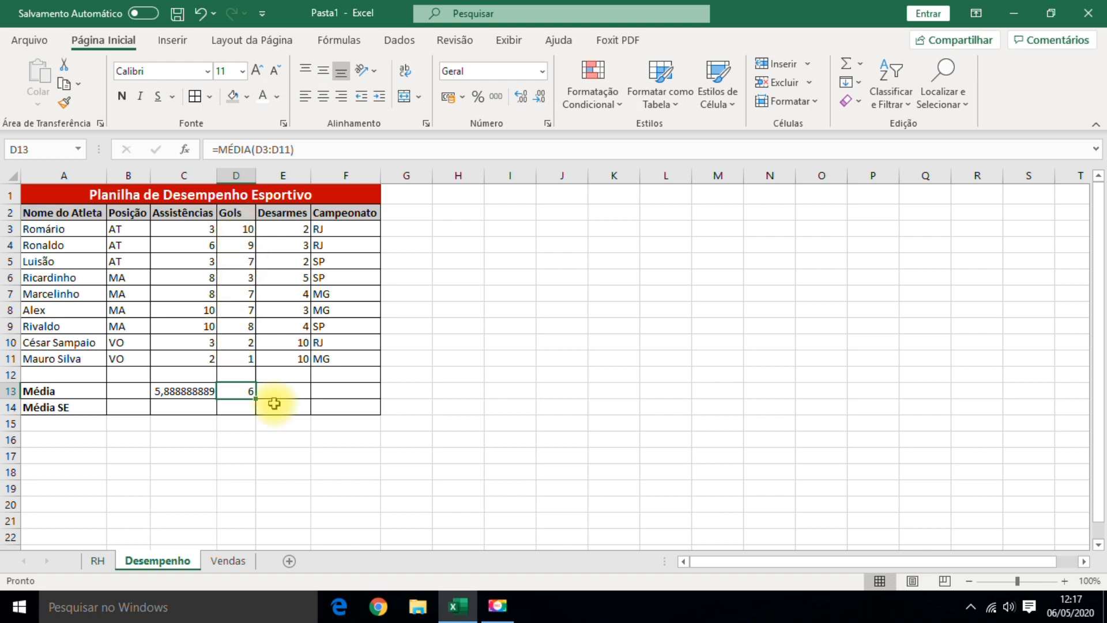
# Calculate the average of the Desarmes column in E13 with =MÉDIA(E3:E11).
pyautogui.click(289, 391)
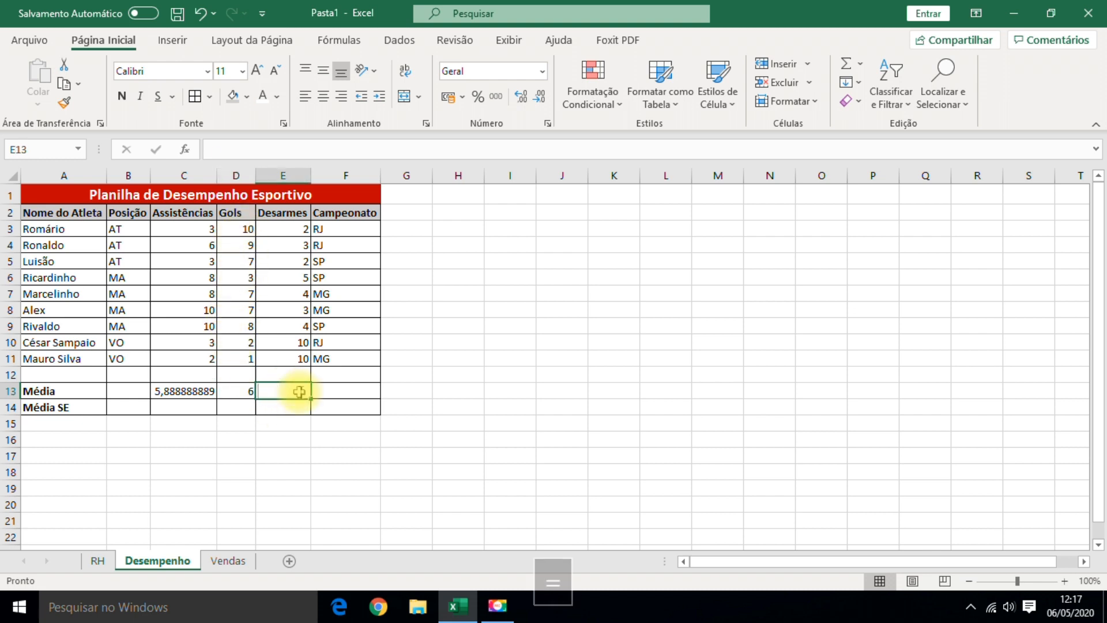
pyautogui.write('=media(')
pyautogui.click(298, 229)
pyautogui.moveTo(298, 229); pyautogui.dragTo(290, 366)
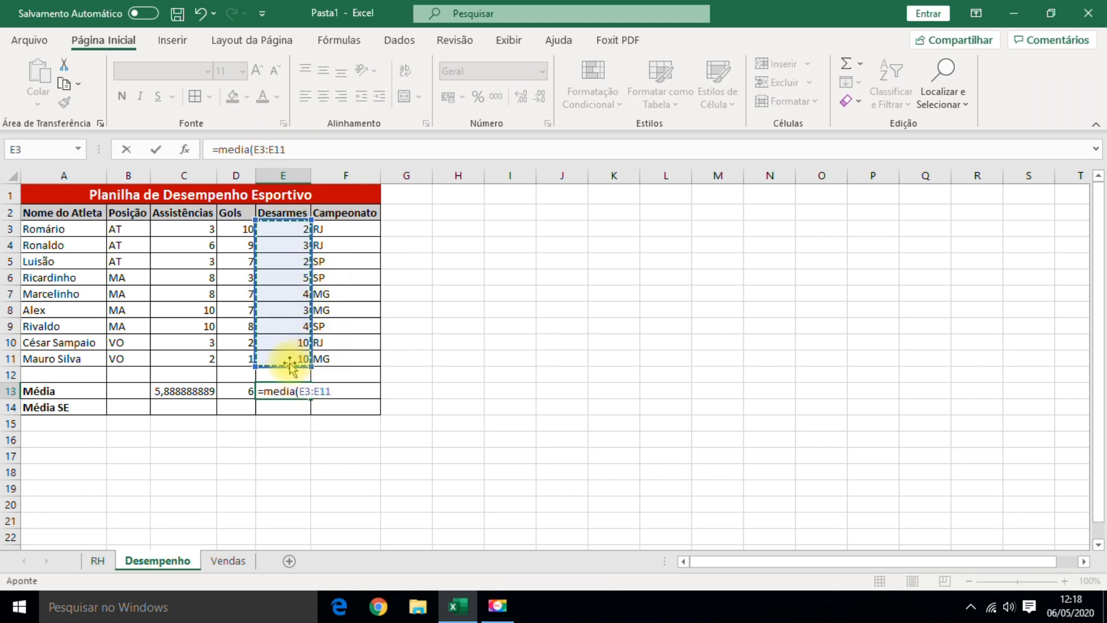
pyautogui.write(')')
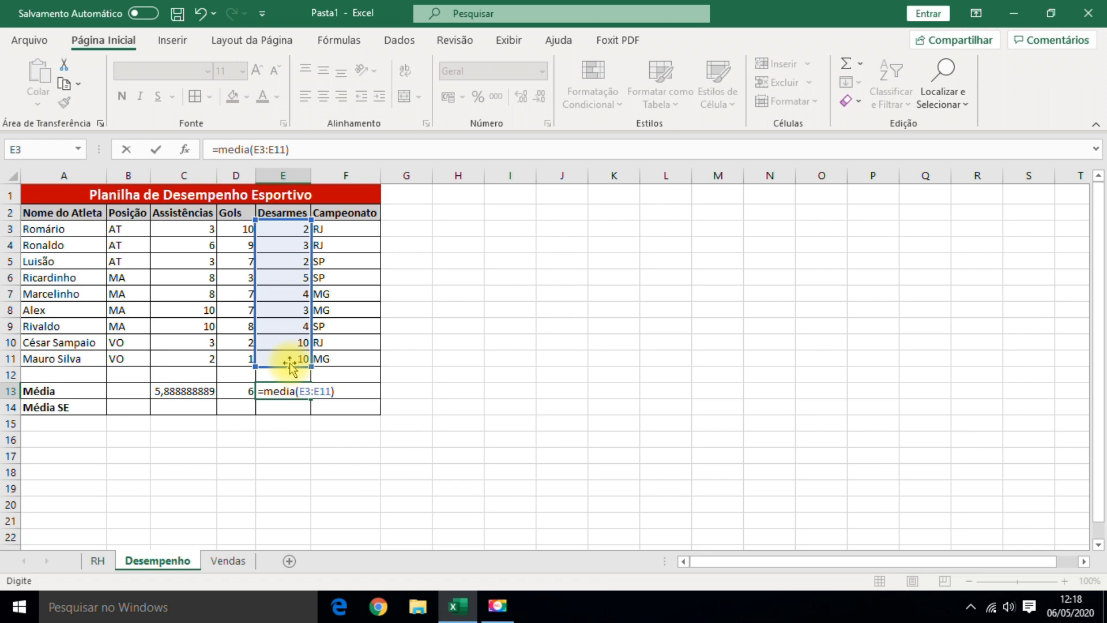
pyautogui.press('Return')
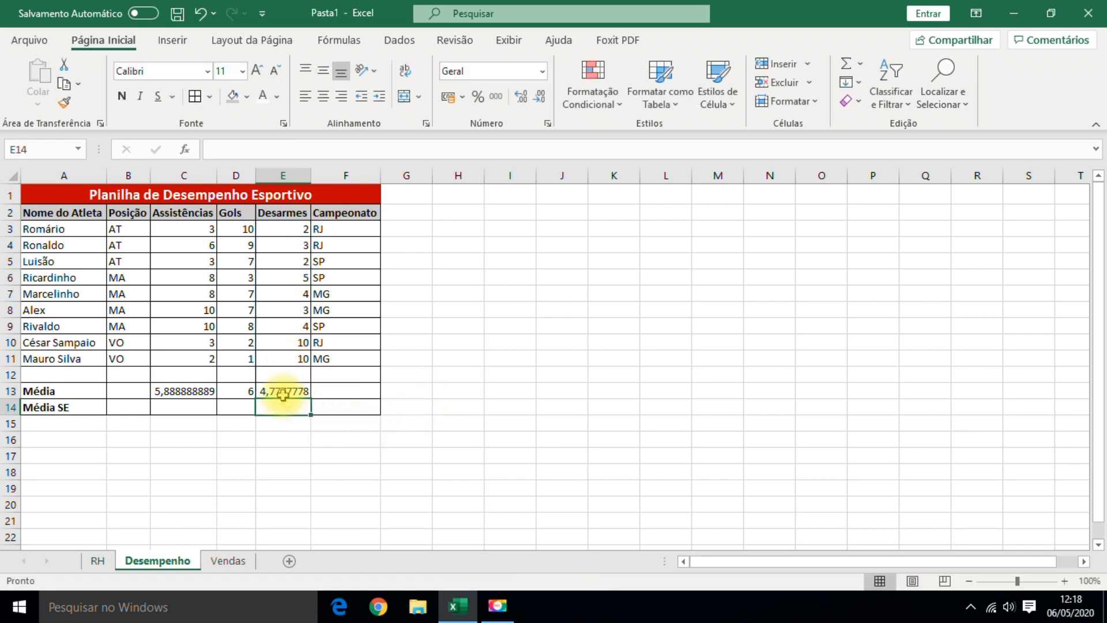
pyautogui.click(286, 391)
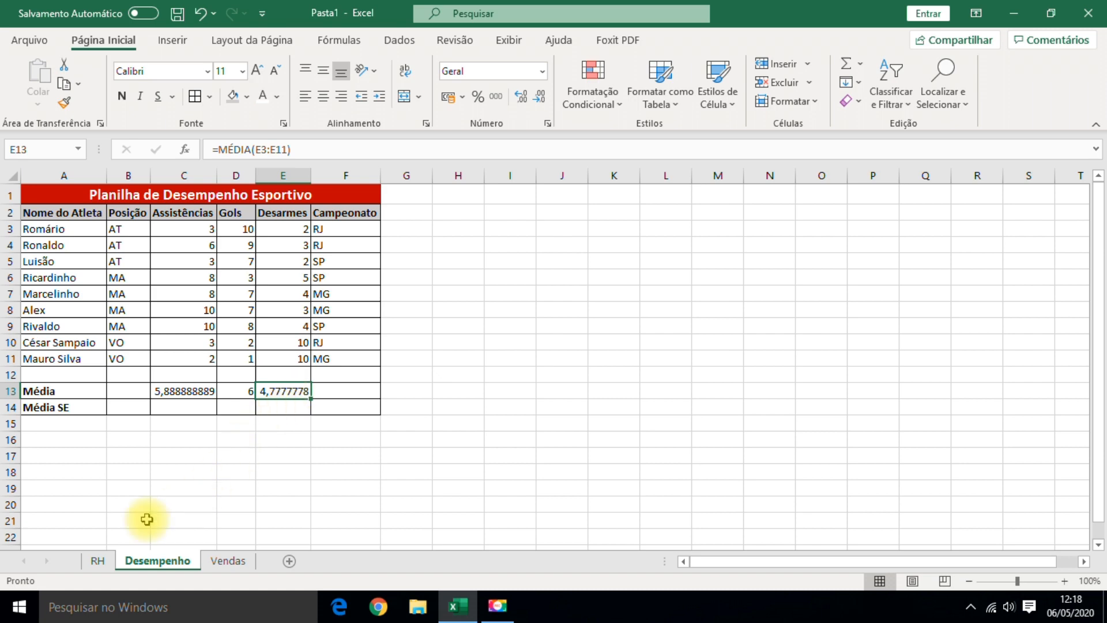
# On the Vendas sheet, calculate the average of the Janeiro column in B12 with =MÉDIA(B3:B10).
pyautogui.click(94, 561)
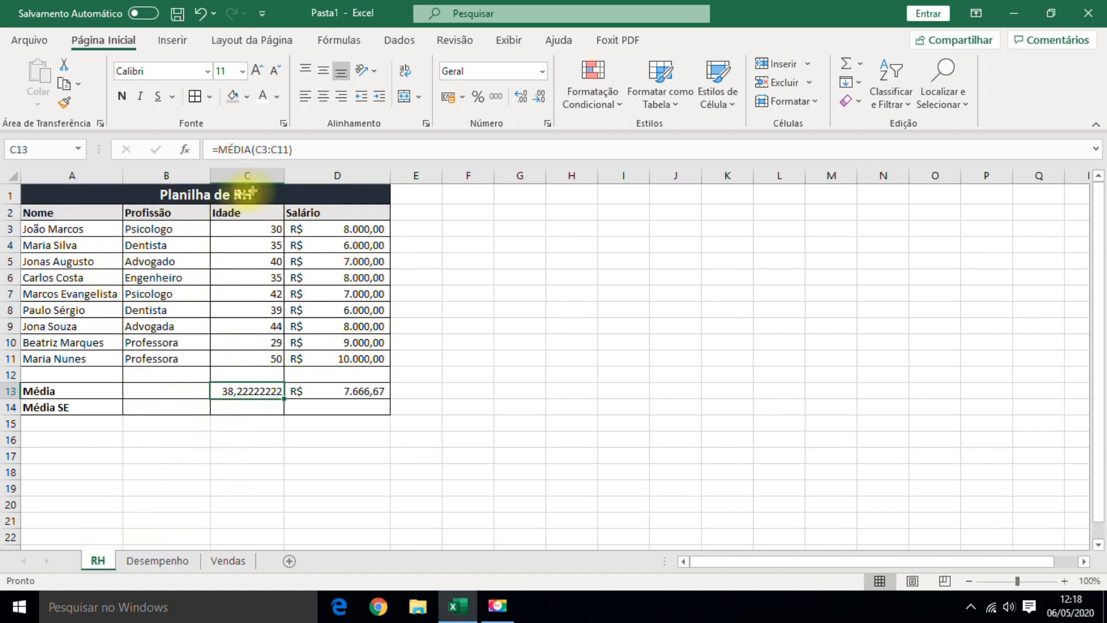
pyautogui.click(161, 563)
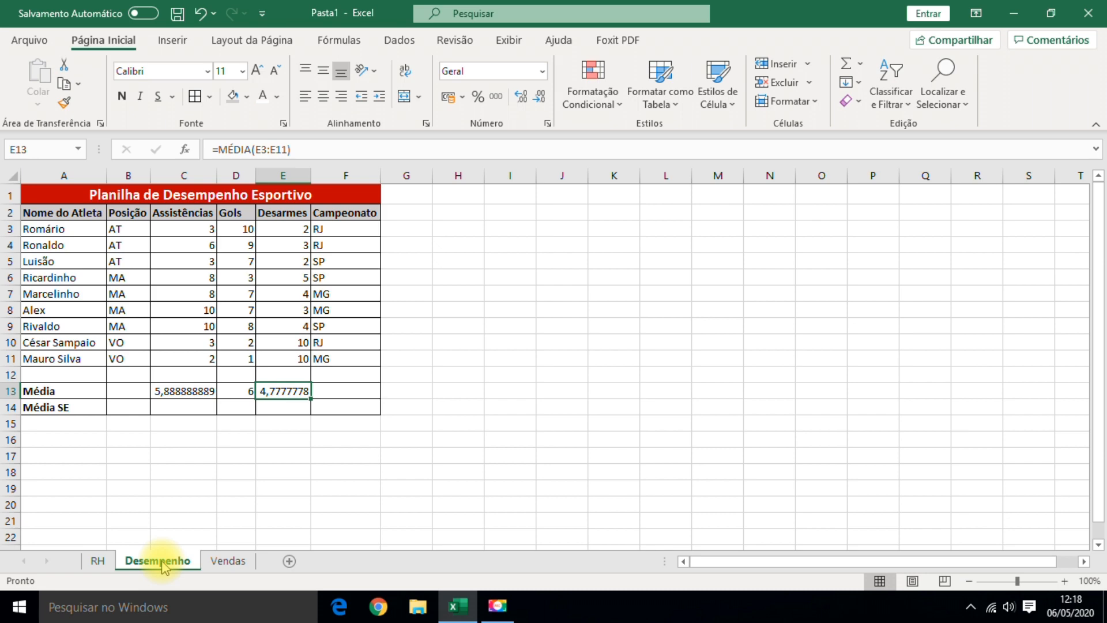
pyautogui.click(230, 562)
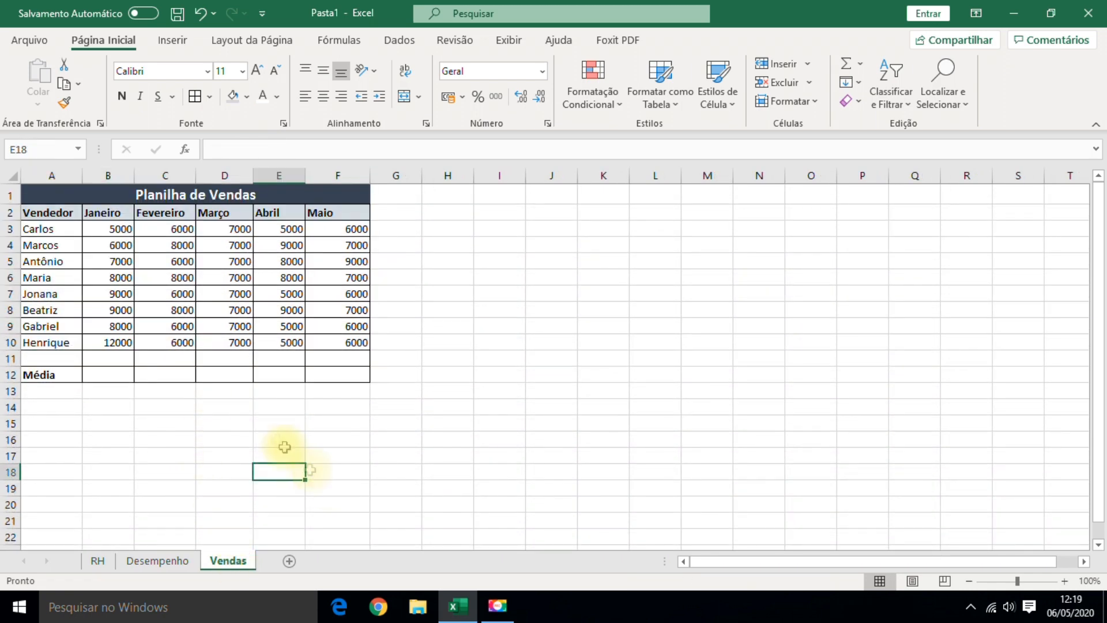
pyautogui.click(118, 376)
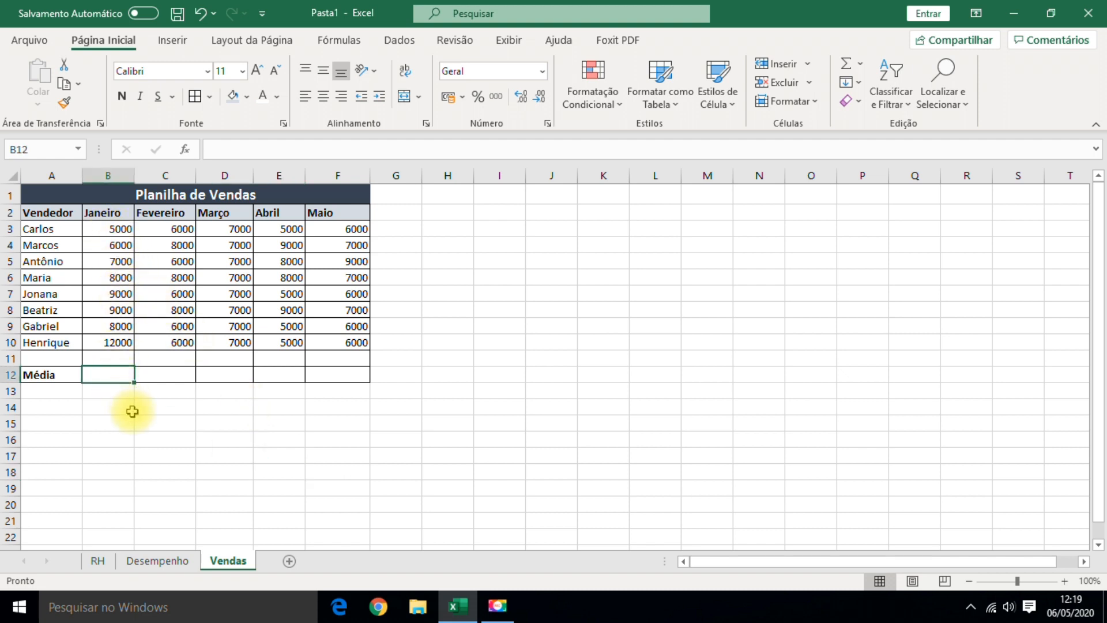
pyautogui.write('=')
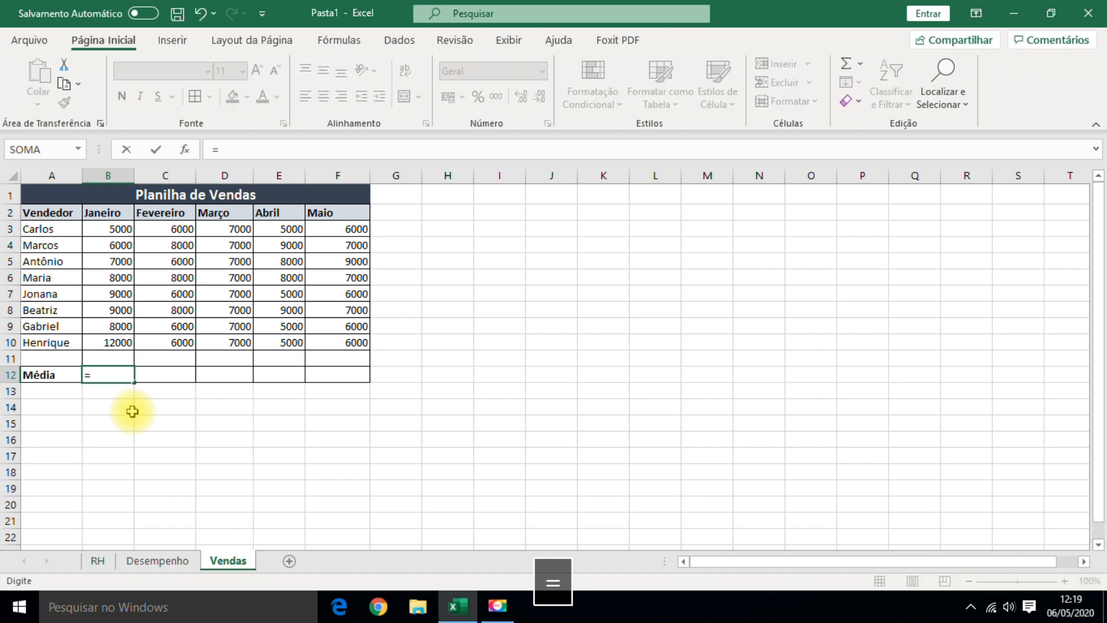
pyautogui.write('media(')
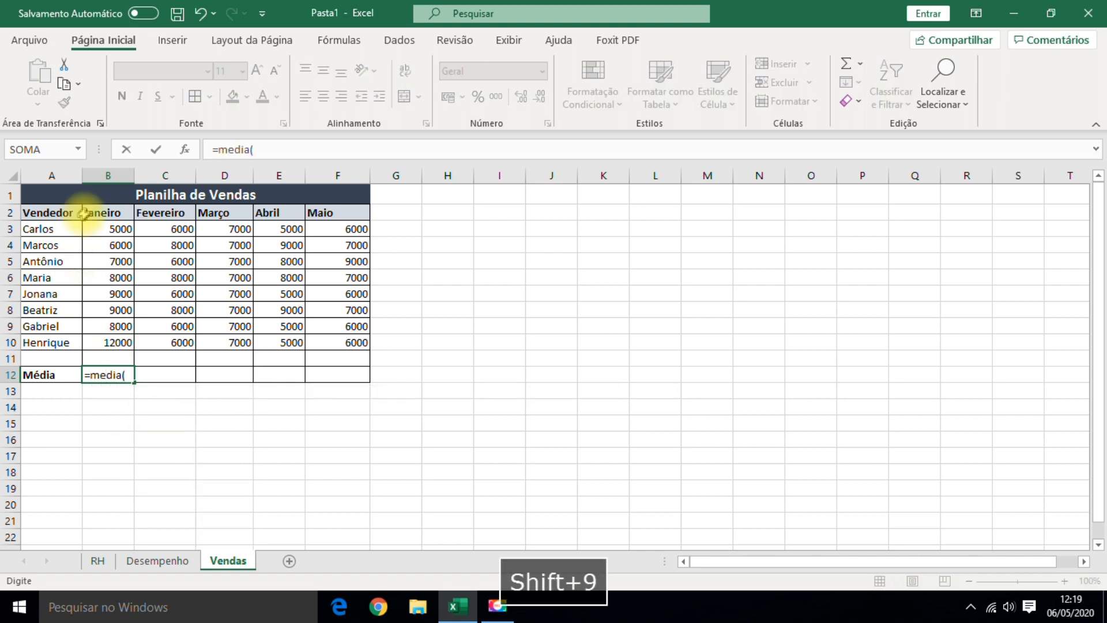
pyautogui.moveTo(116, 228); pyautogui.dragTo(104, 340)
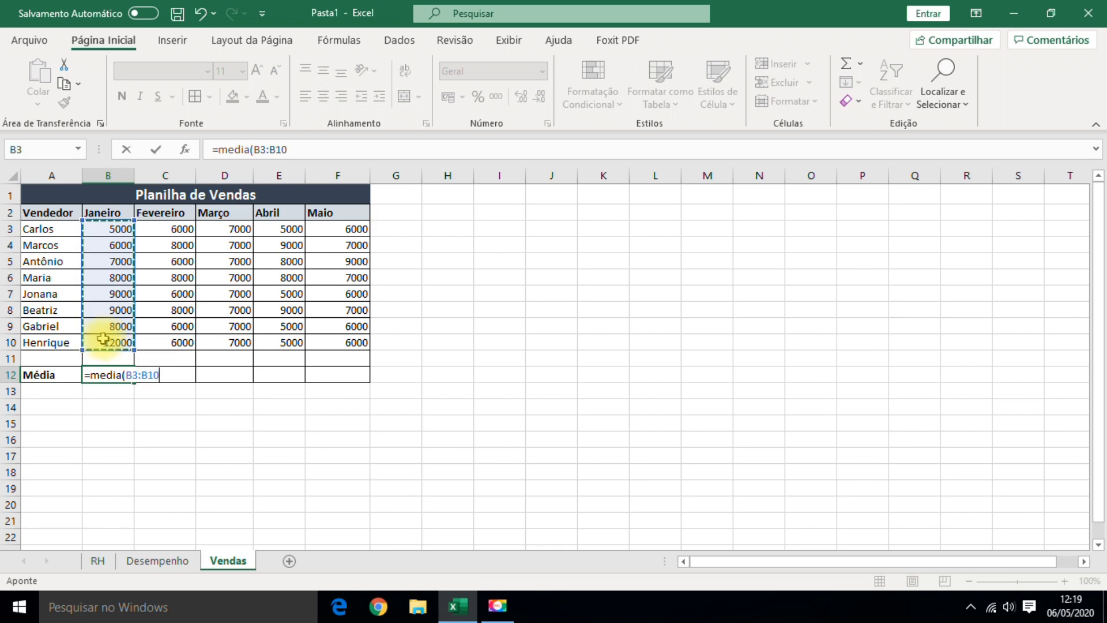
pyautogui.write(')')
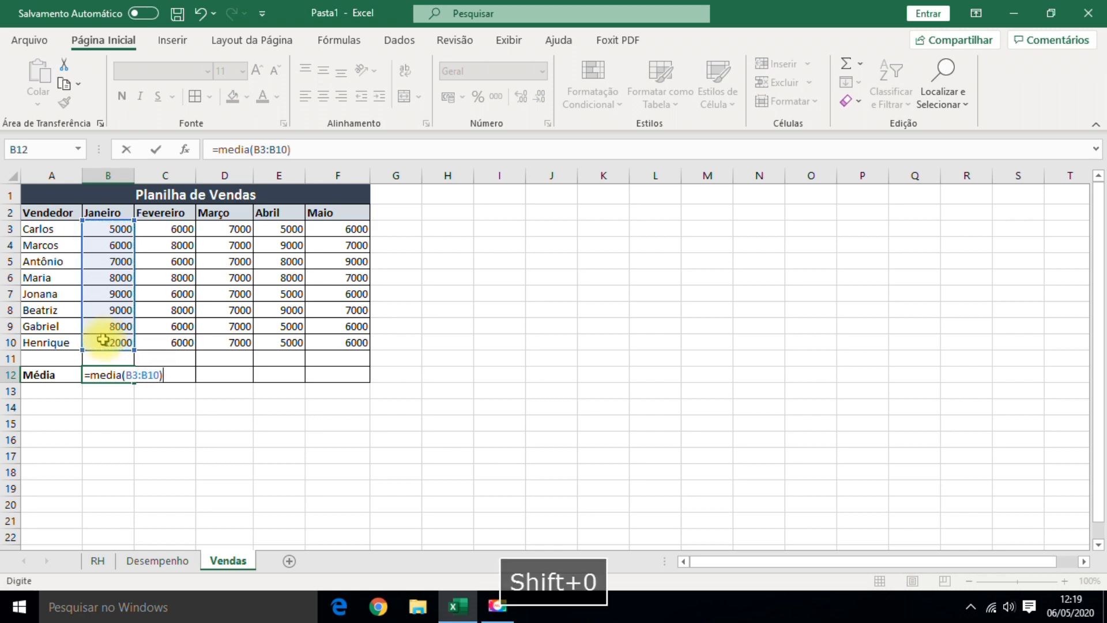
pyautogui.press('Return')
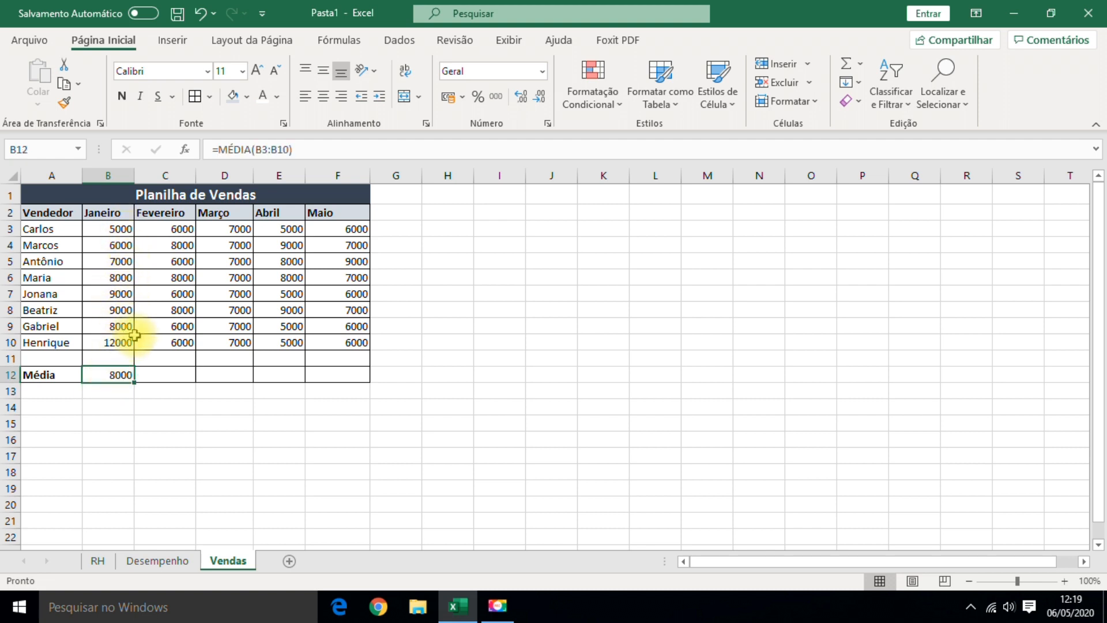
# Copy the Janeiro average formula from B12 across C12:F12 for Fevereiro through Maio.
pyautogui.click(162, 374)
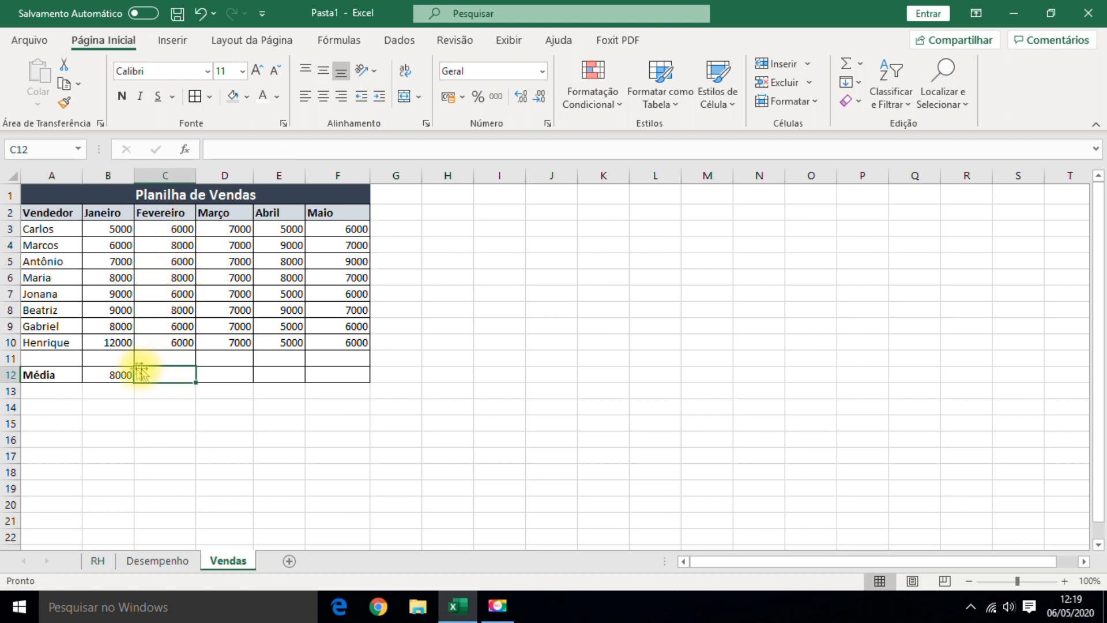
pyautogui.click(117, 375)
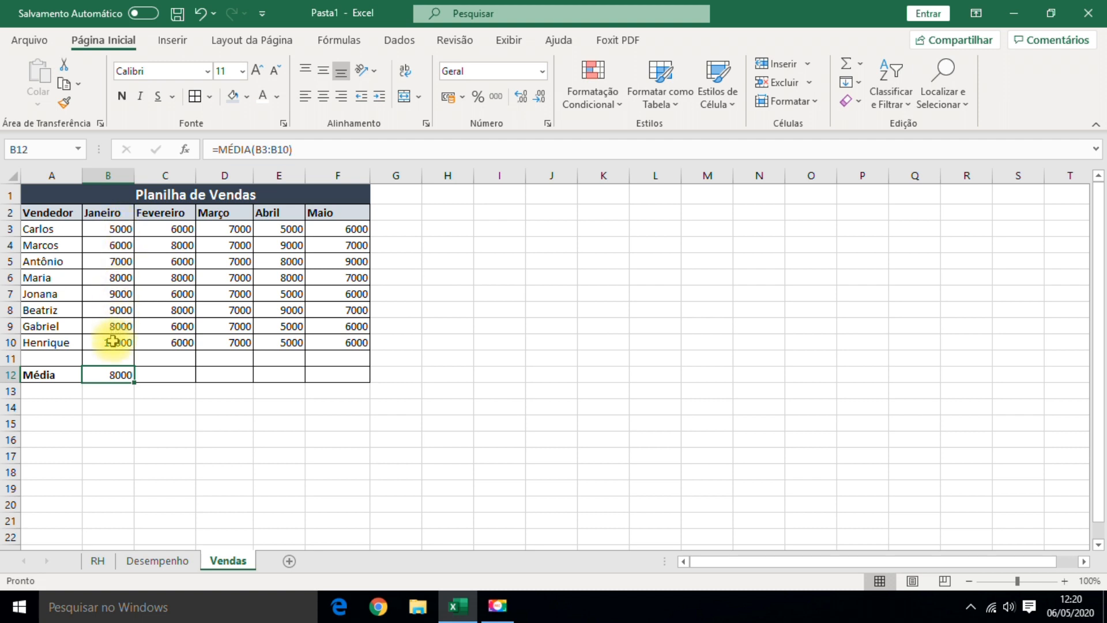
pyautogui.click(159, 376)
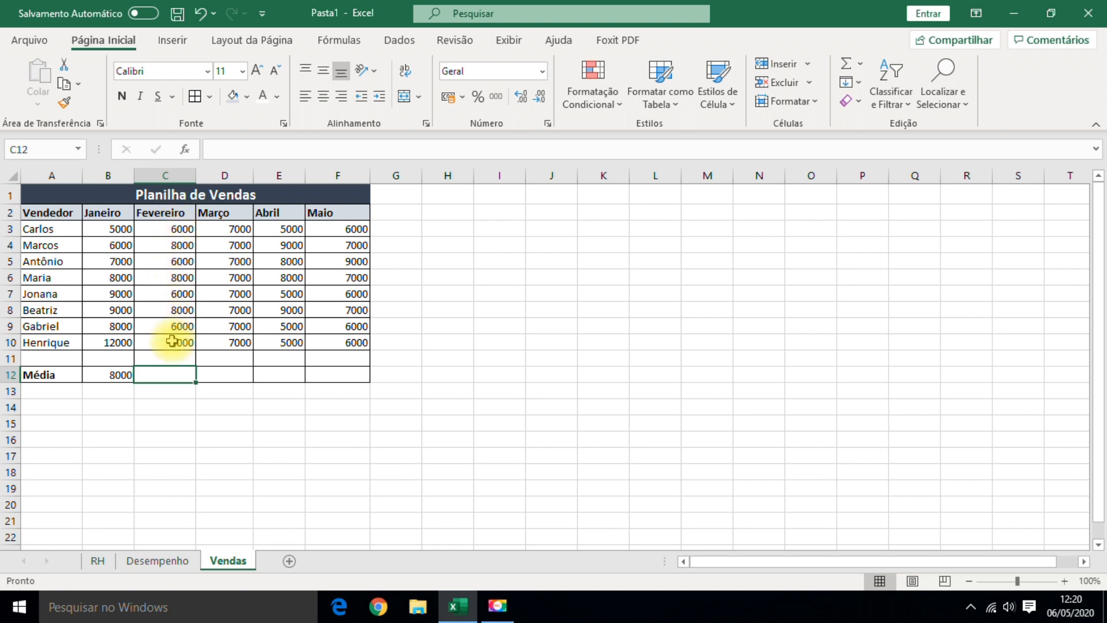
pyautogui.click(225, 375)
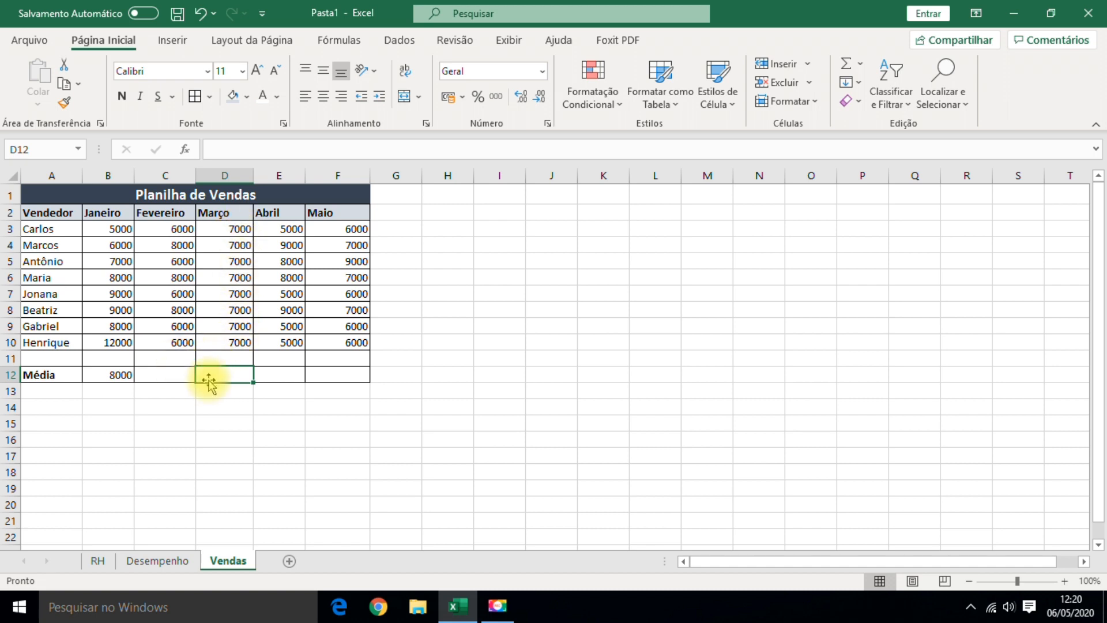
pyautogui.click(111, 375)
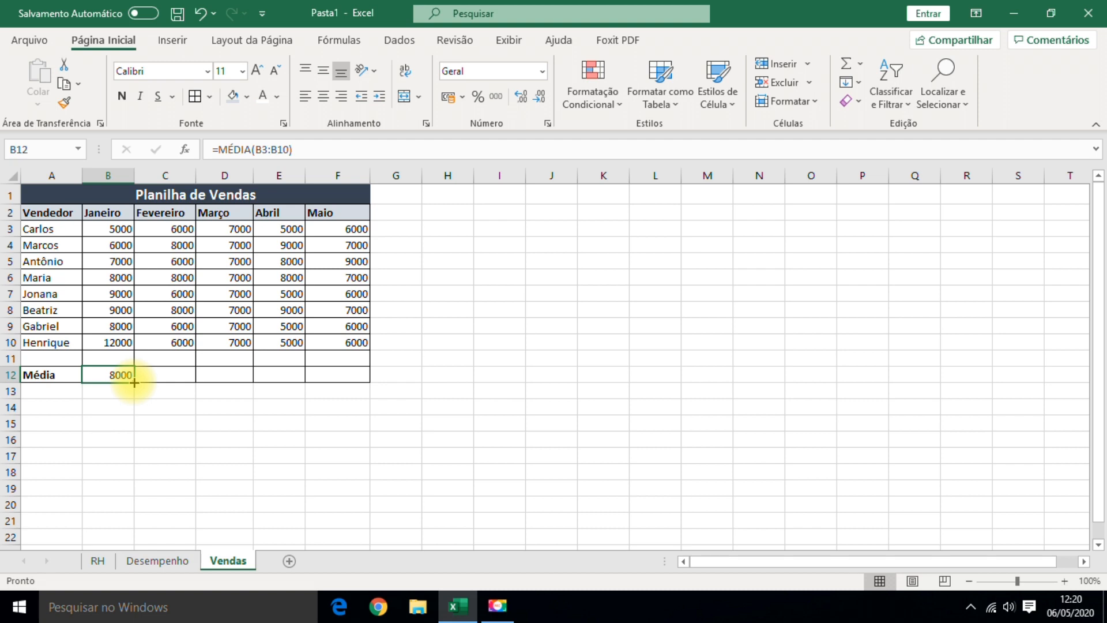
pyautogui.moveTo(134, 382); pyautogui.dragTo(358, 381)
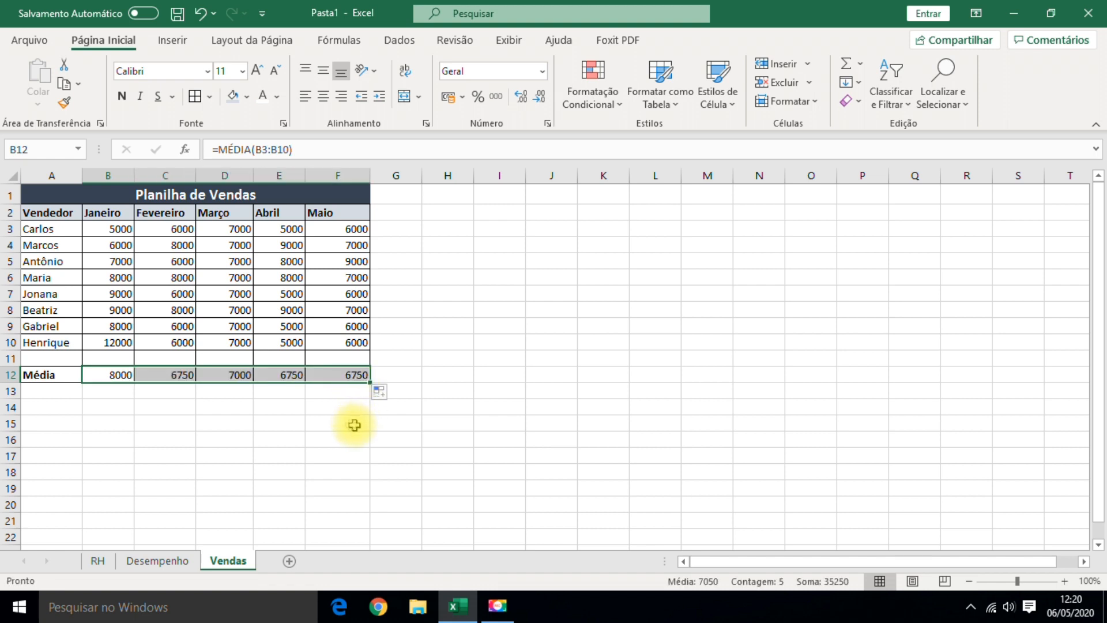
# Check the copied average formulas in the Média row from Janeiro through Abril.
pyautogui.click(115, 378)
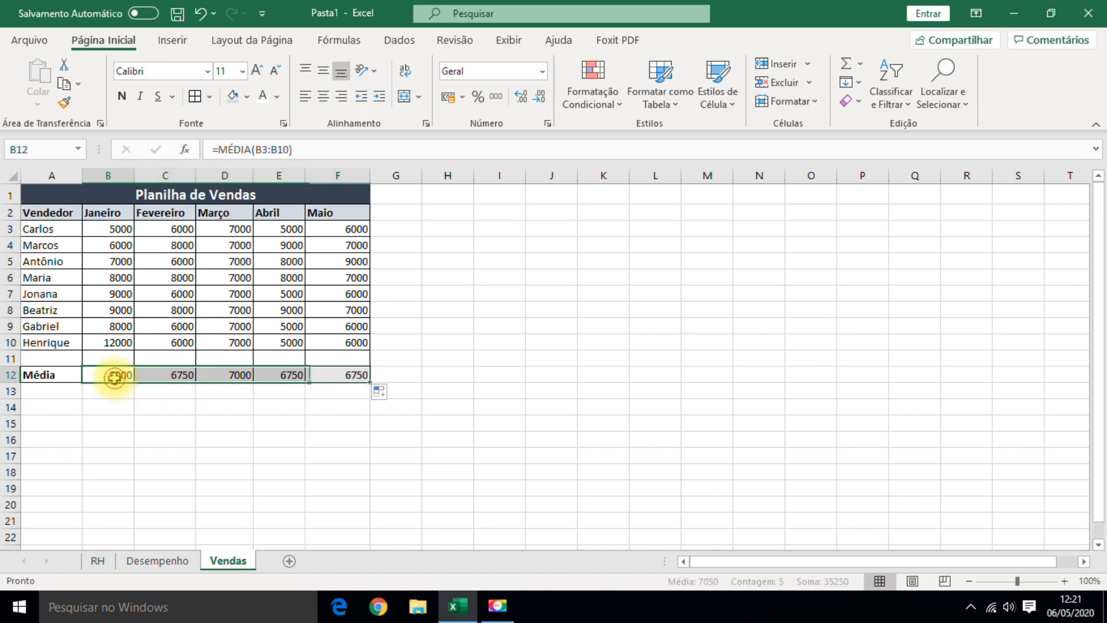
pyautogui.click(161, 372)
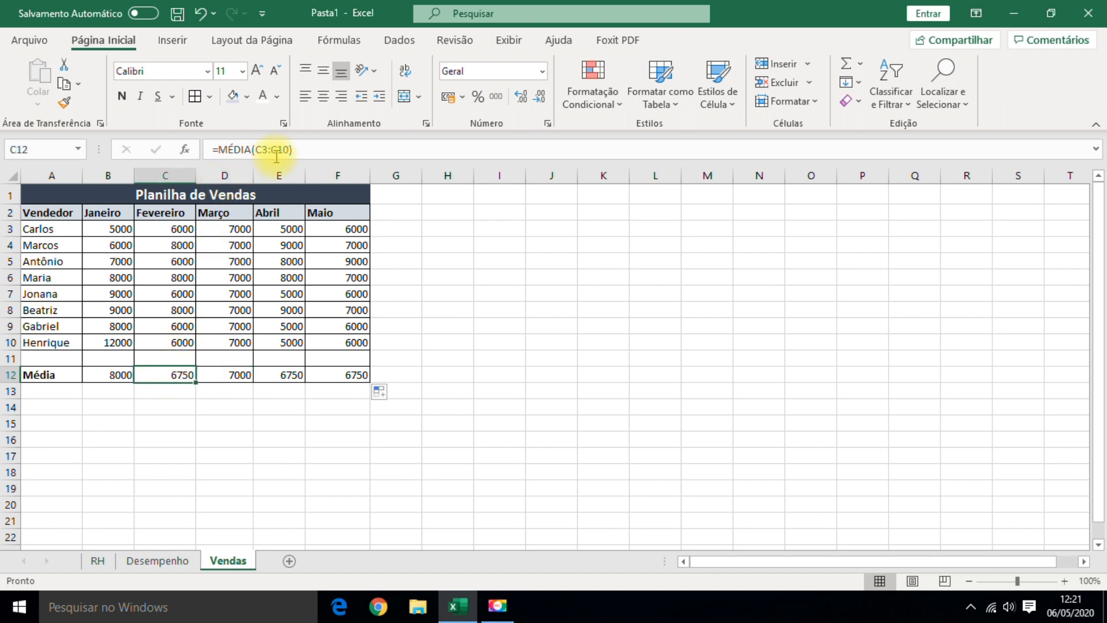
pyautogui.click(233, 375)
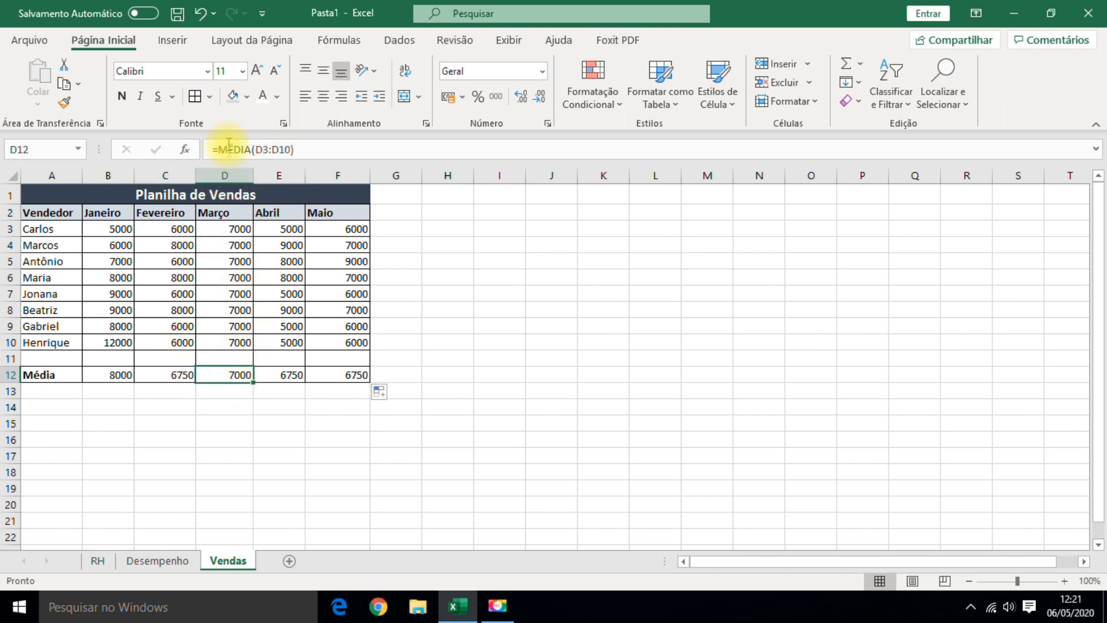
pyautogui.click(278, 374)
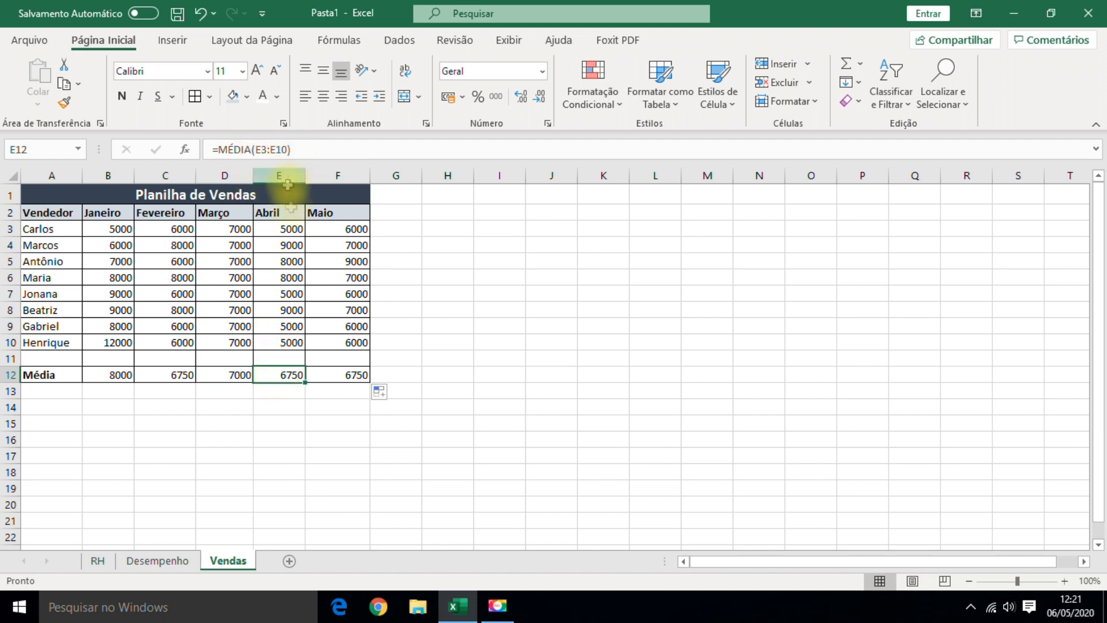
pyautogui.click(279, 424)
# Apply the R$ accounting number format to B3:F12 and autofit the Fevereiro, Março and Maio columns.
pyautogui.moveTo(115, 228); pyautogui.dragTo(340, 372)
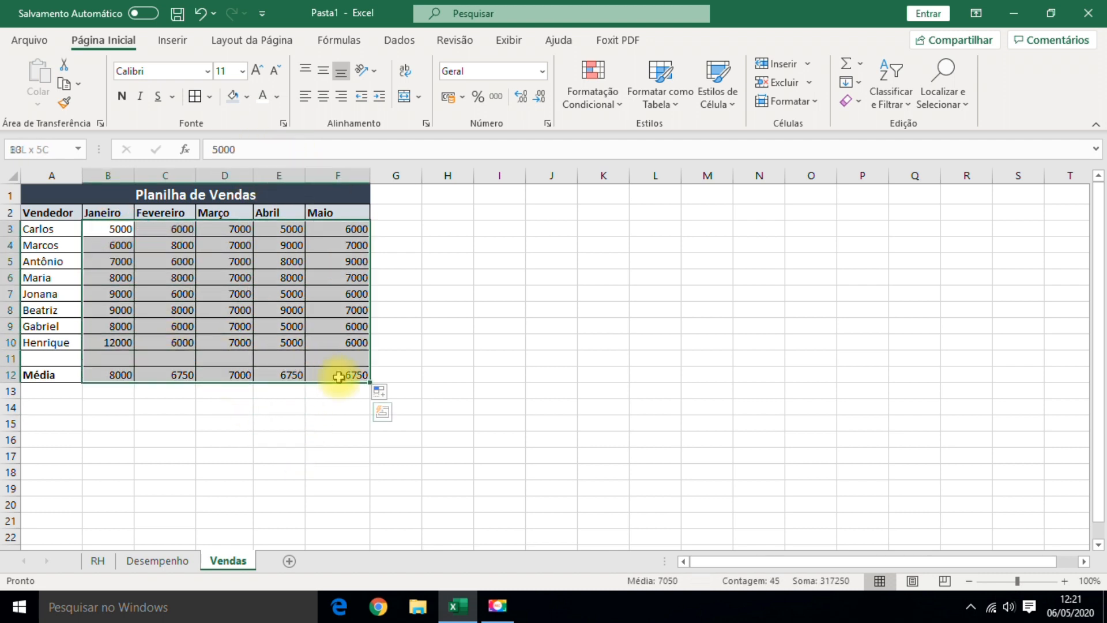
pyautogui.click(447, 96)
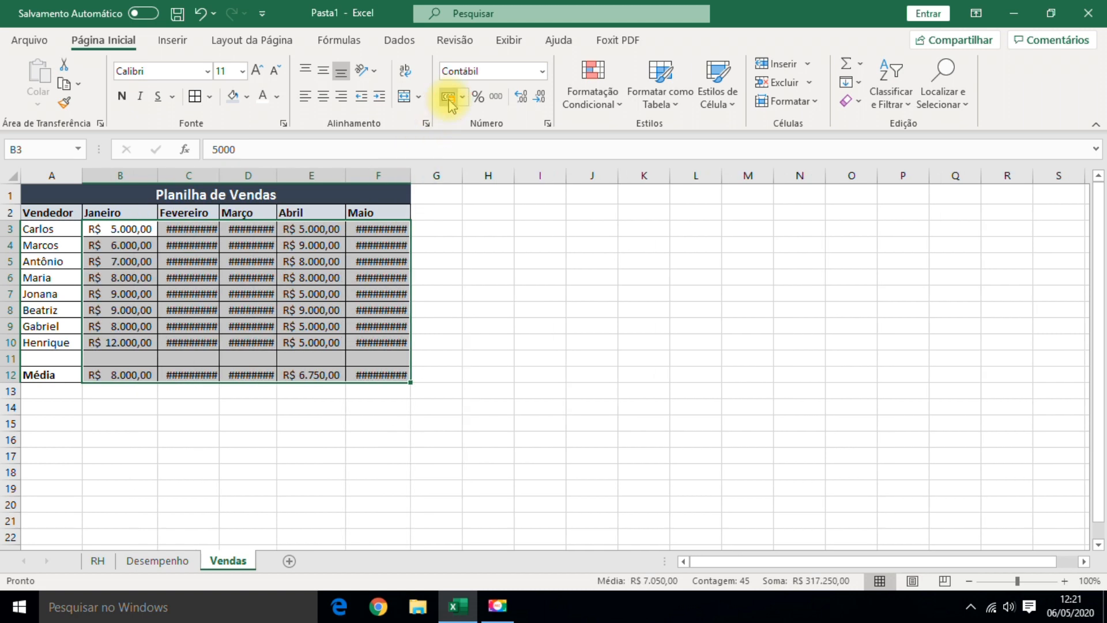
pyautogui.doubleClick(220, 175)
pyautogui.doubleClick(284, 176)
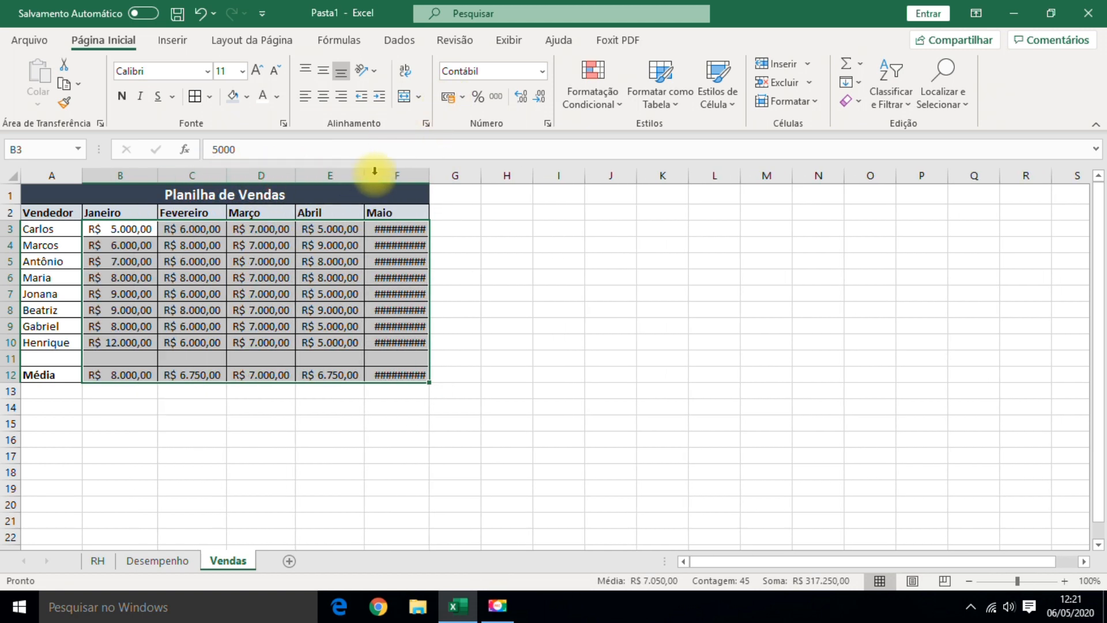
pyautogui.doubleClick(429, 175)
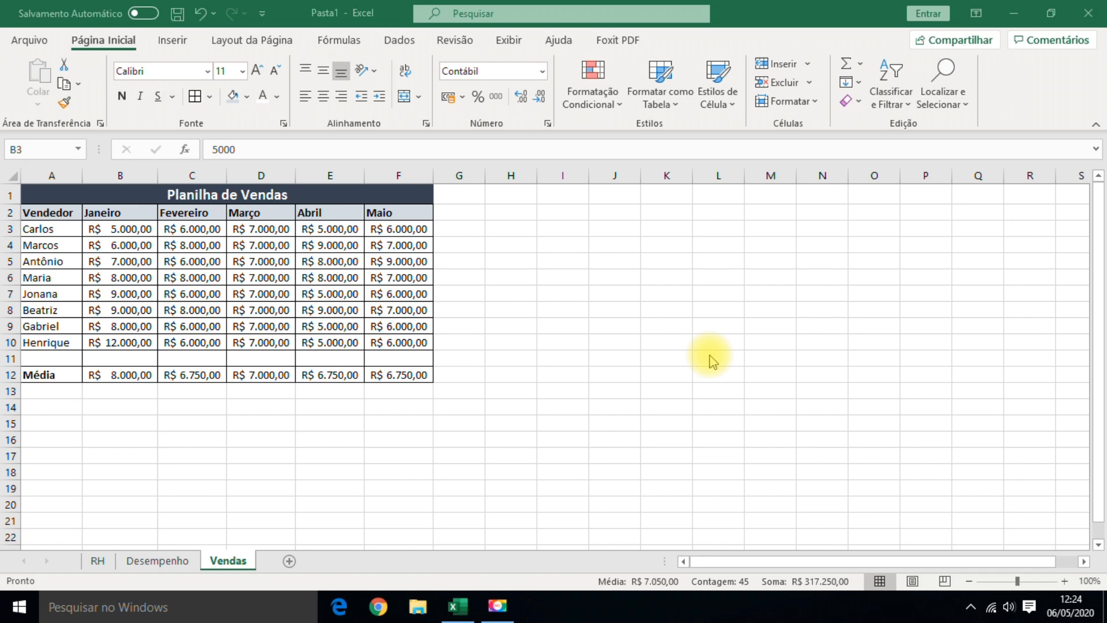
# On the Desempenho sheet, average the Assistências of the AT position in C14 with =MÉDIASE(B3:B11;"AT";C3:C11).
pyautogui.click(161, 562)
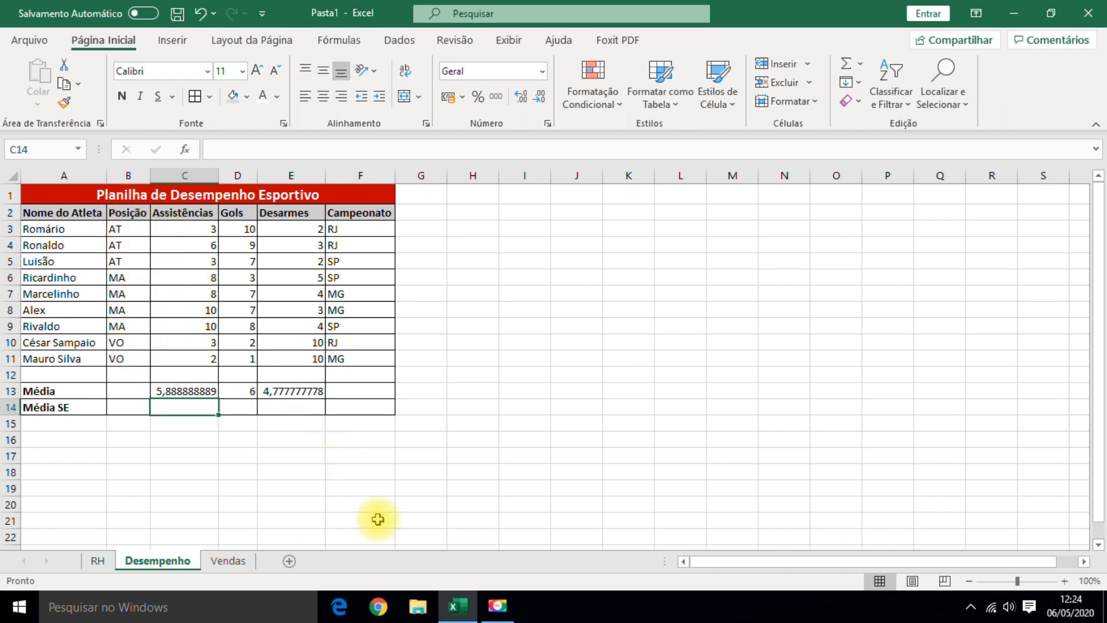
pyautogui.write('=')
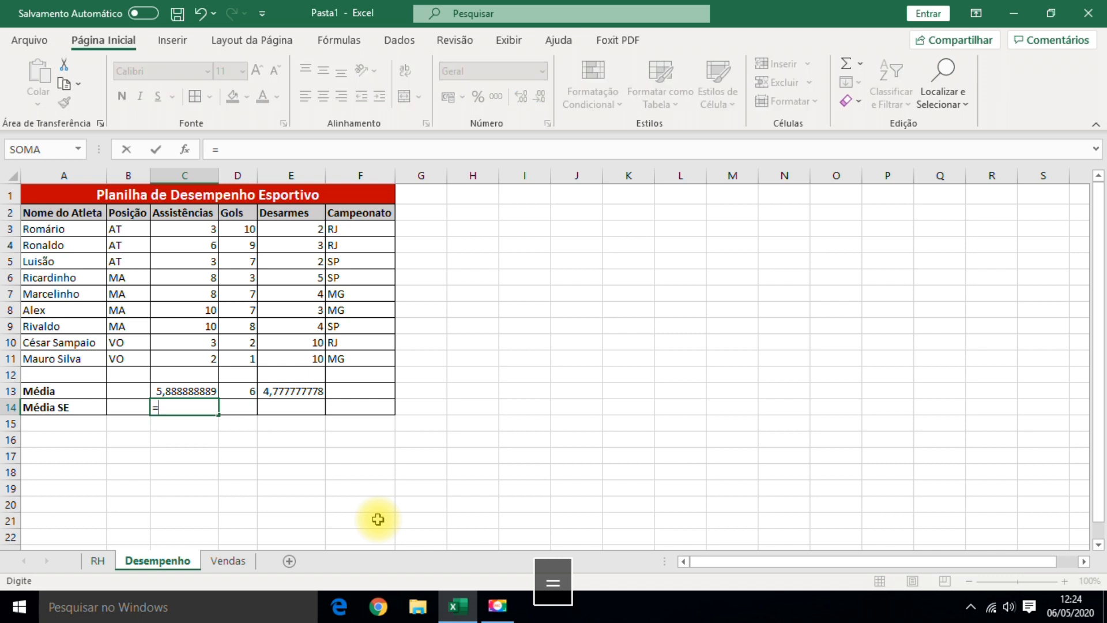
pyautogui.write('media')
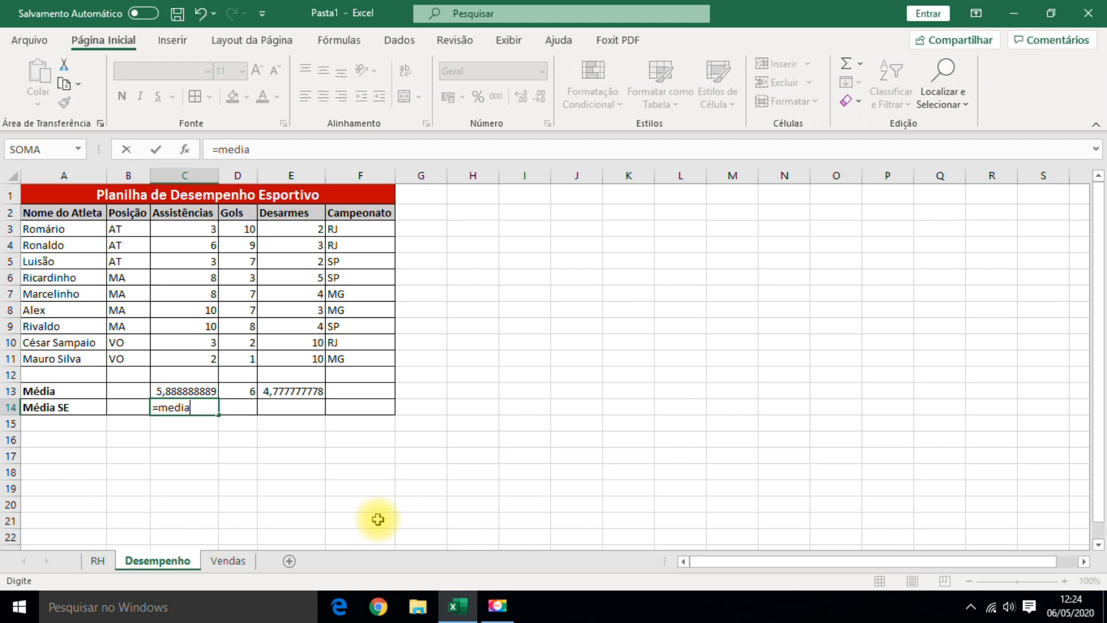
pyautogui.write('se')
pyautogui.write('(')
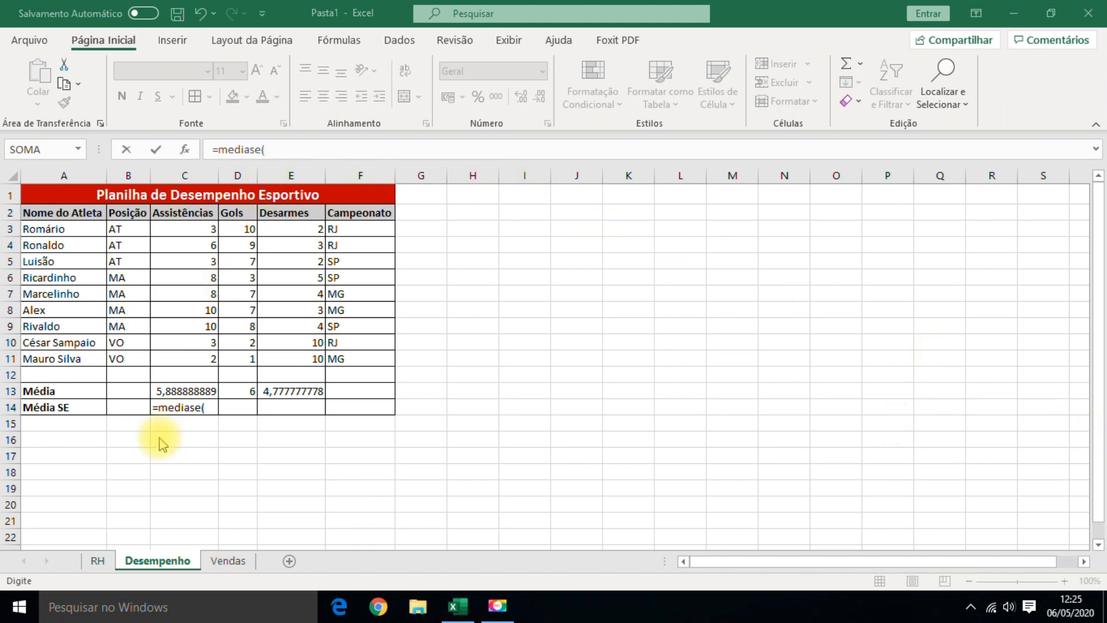
pyautogui.click(211, 408)
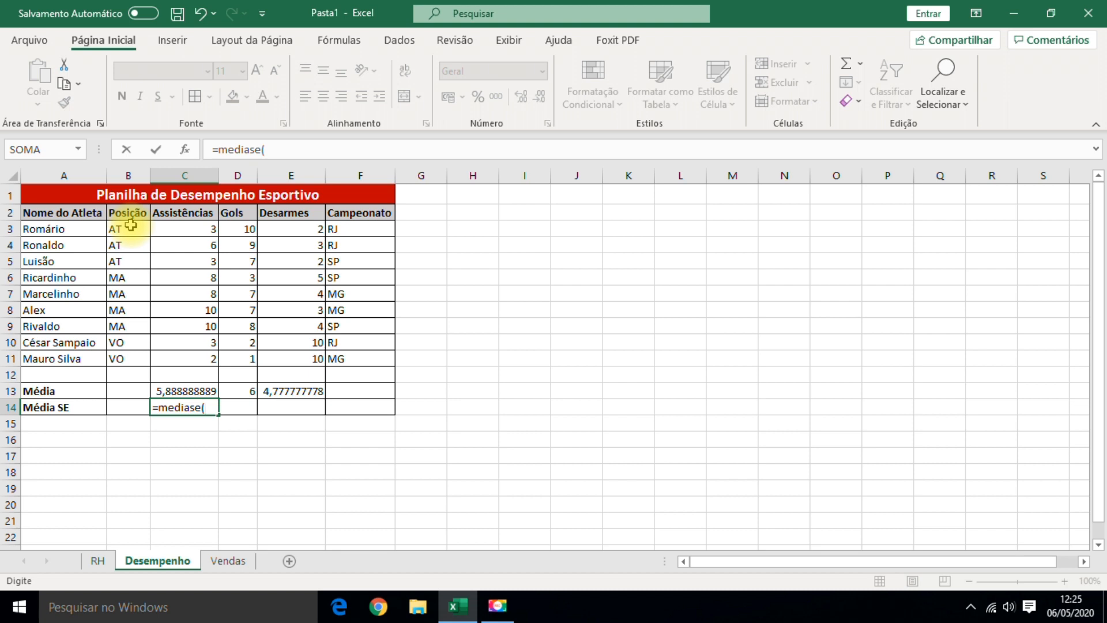
pyautogui.moveTo(130, 225); pyautogui.dragTo(114, 356)
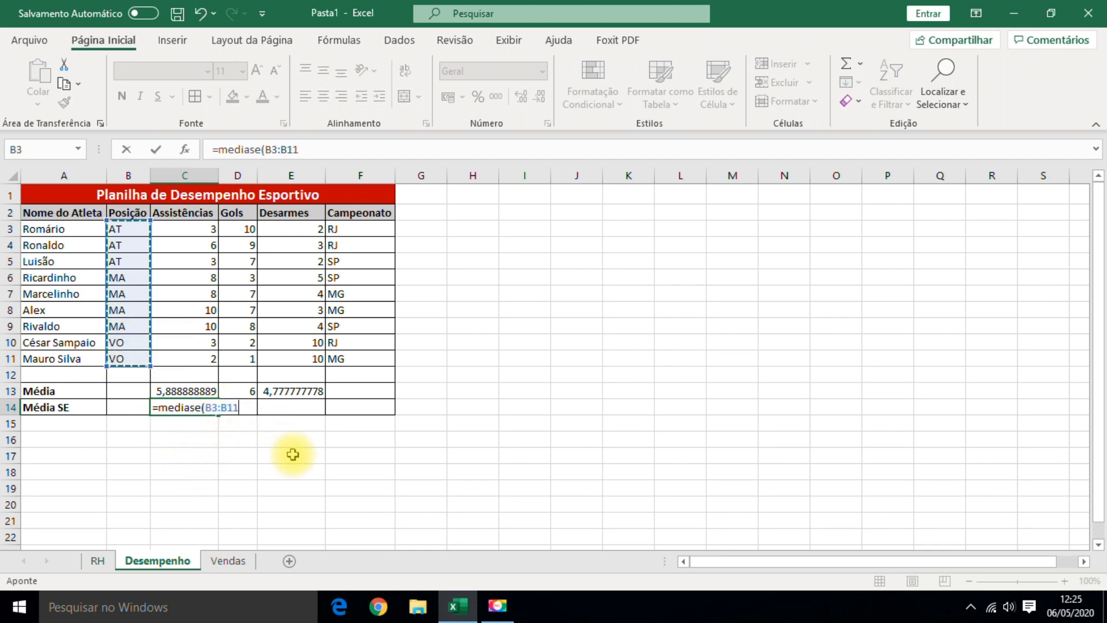
pyautogui.write(';')
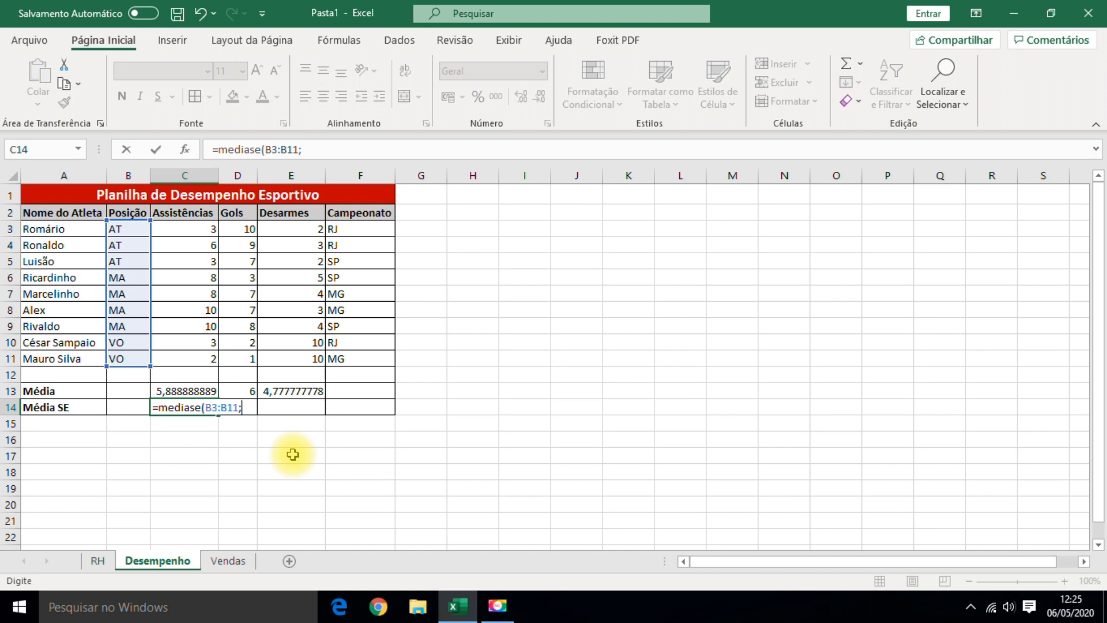
pyautogui.write('"AT')
pyautogui.write('";')
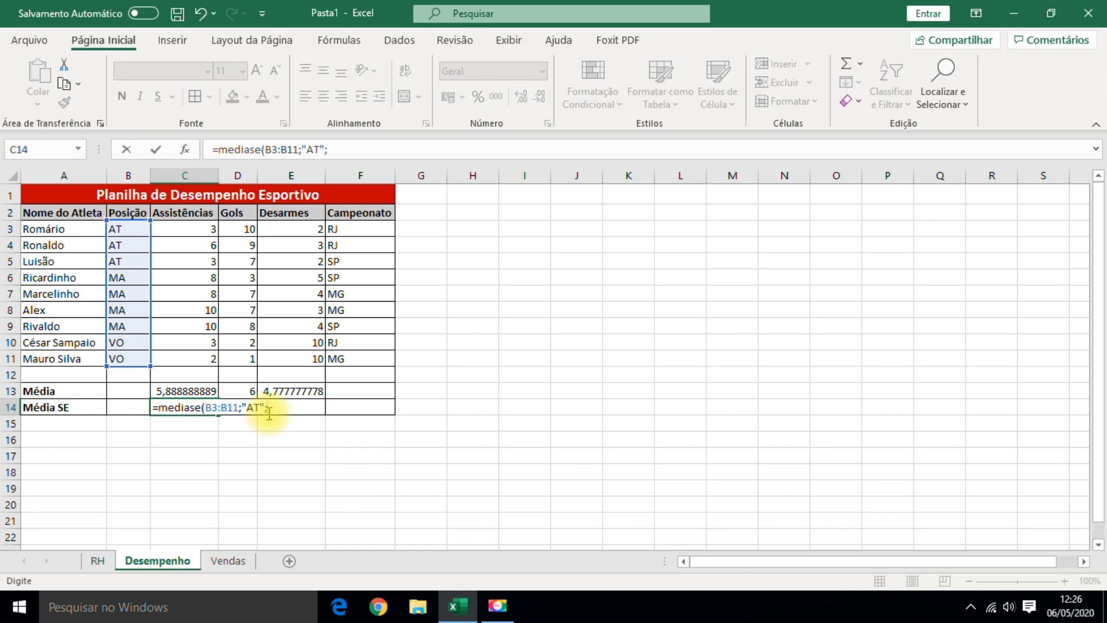
pyautogui.moveTo(206, 228); pyautogui.dragTo(214, 358)
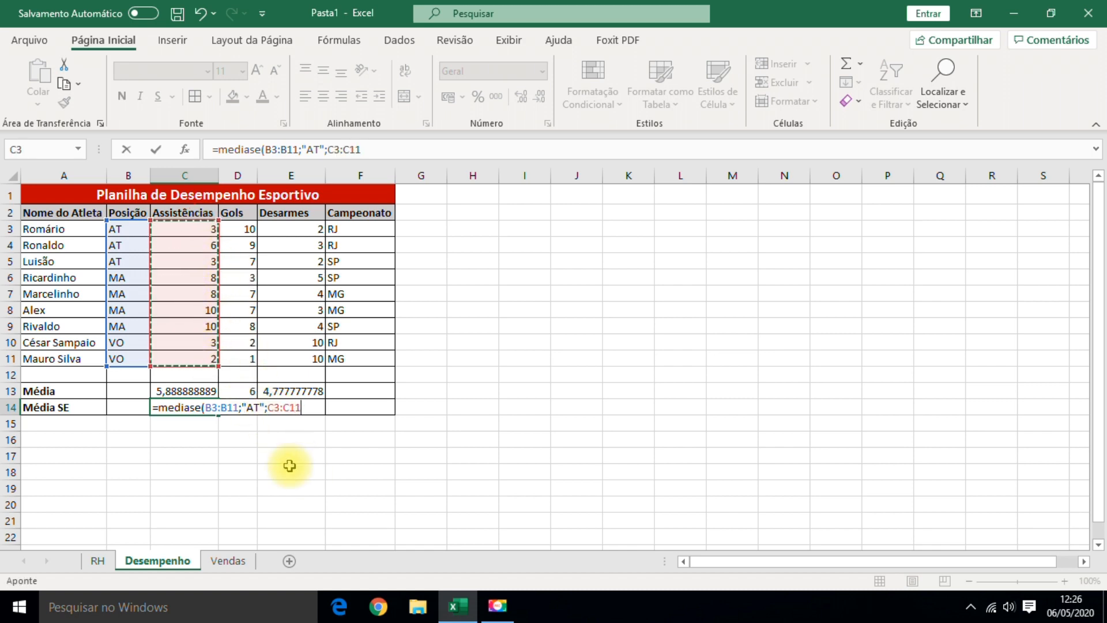
pyautogui.write(')')
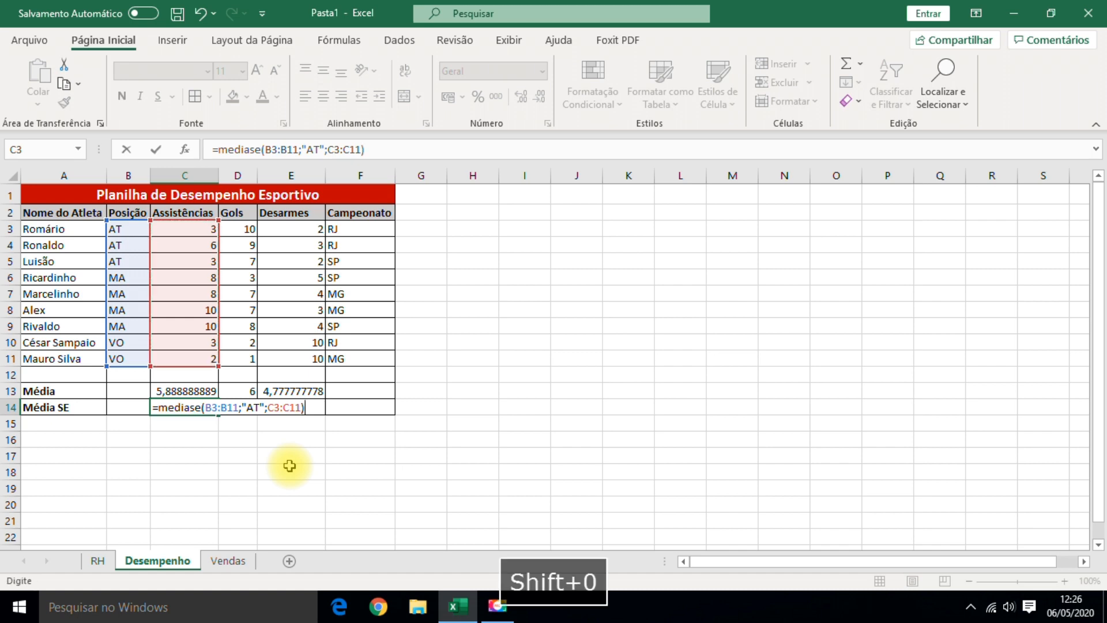
pyautogui.press('Return')
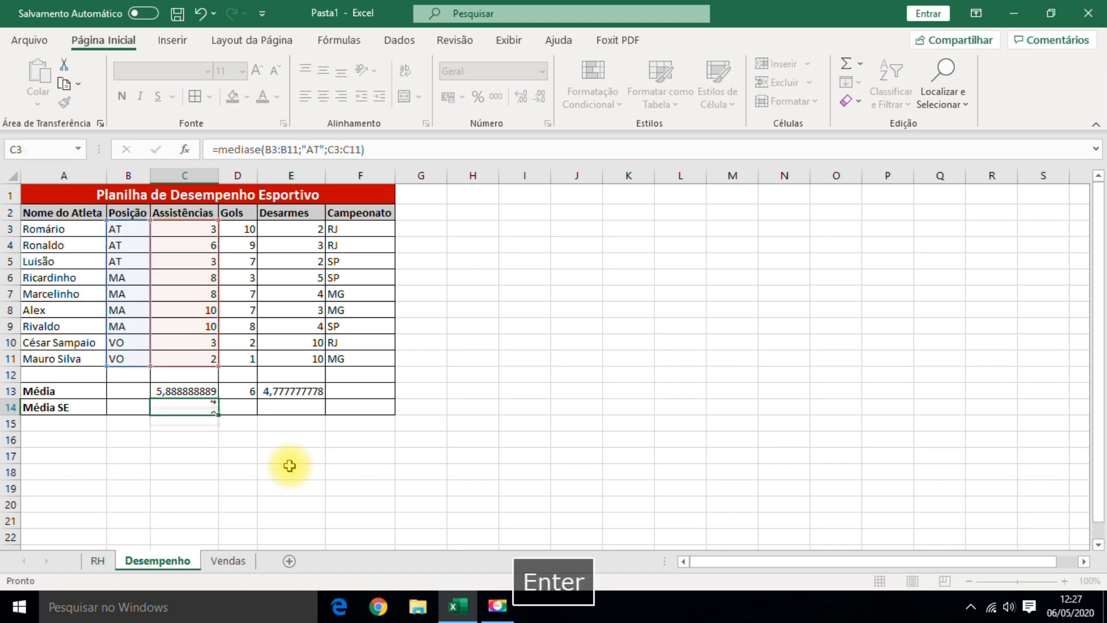
# Change the criterion of the MÉDIASE formula in C14 to "MA".
pyautogui.click(205, 405)
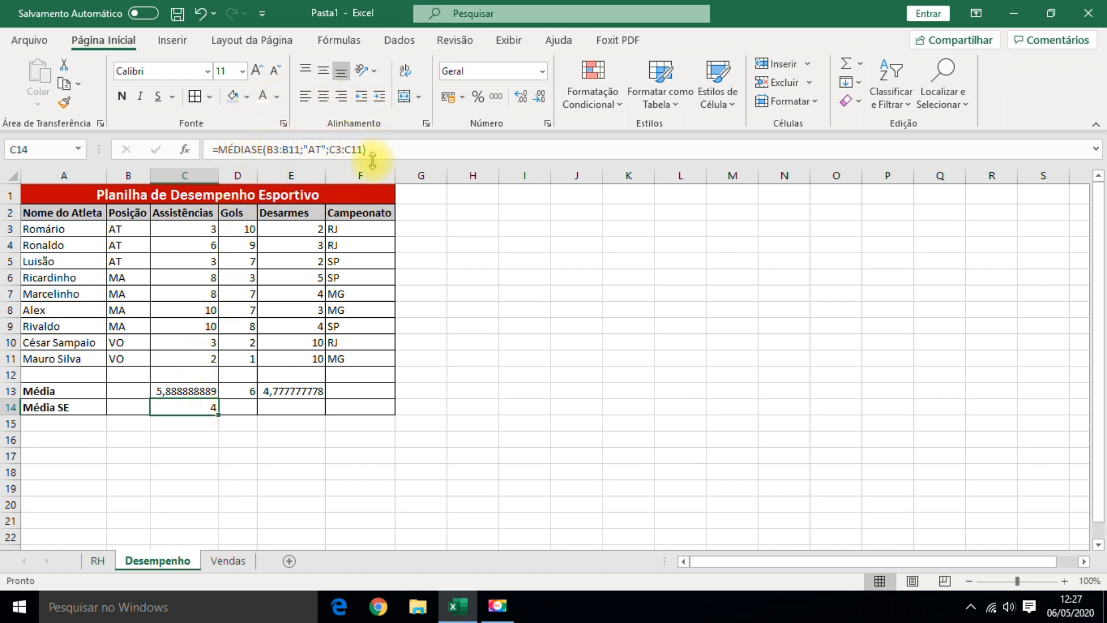
pyautogui.click(311, 149)
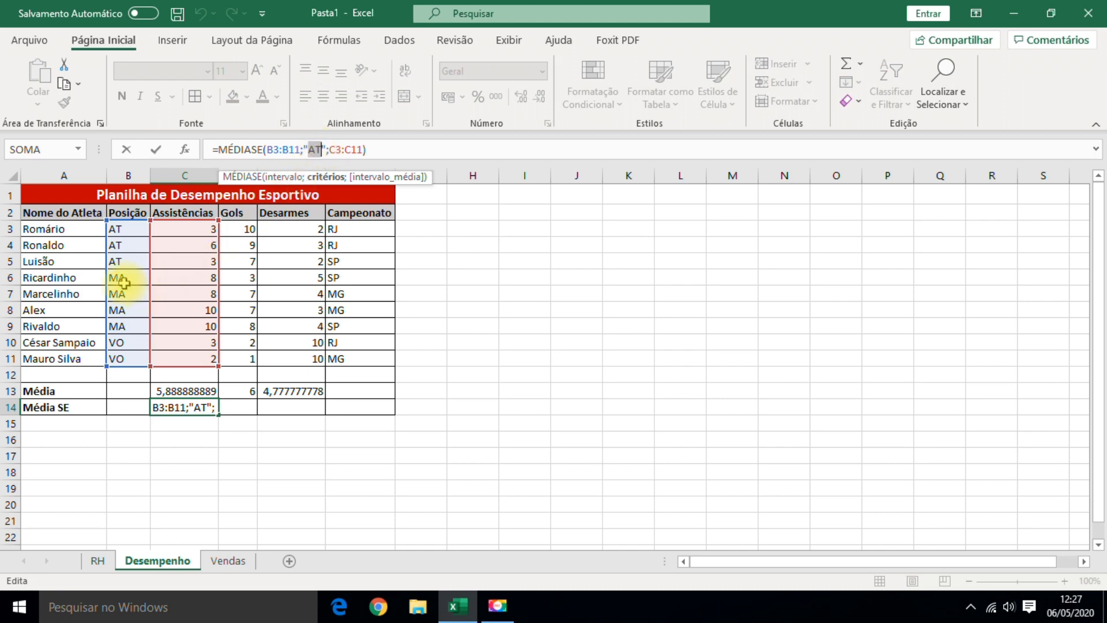
pyautogui.write('M')
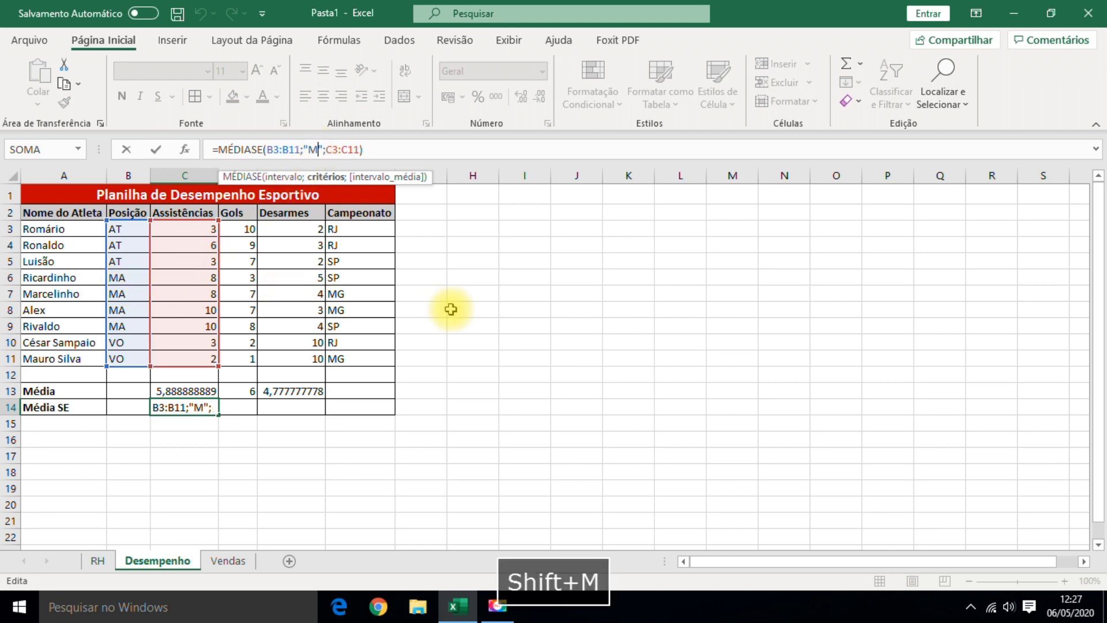
pyautogui.write('A')
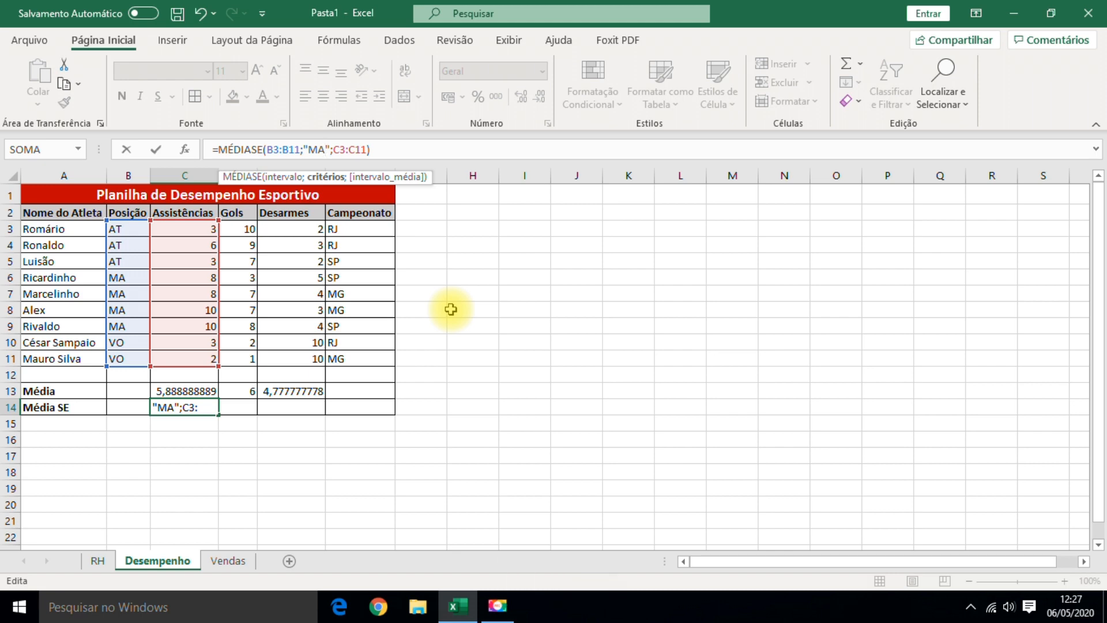
pyautogui.press('Return')
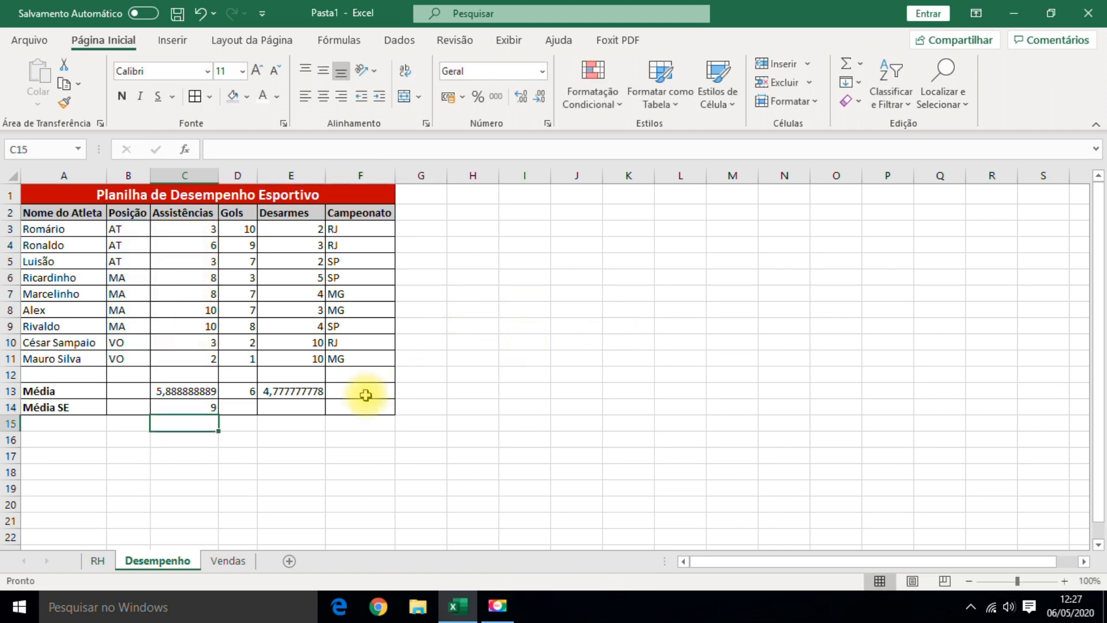
pyautogui.click(205, 408)
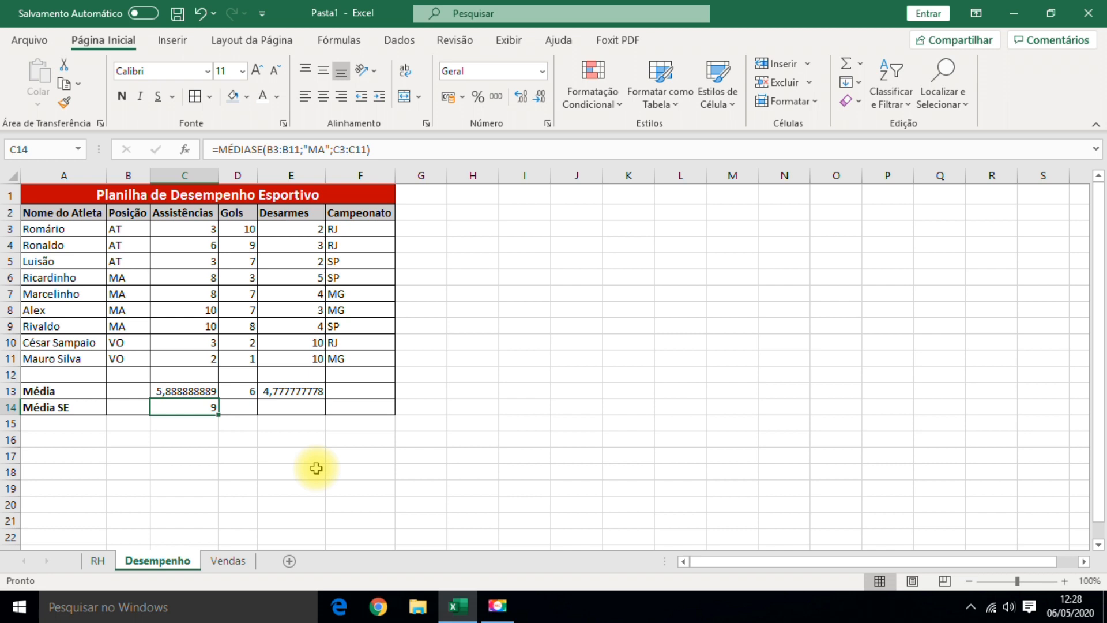
# Enter the label Posição in A16 below the Desempenho table.
pyautogui.click(53, 440)
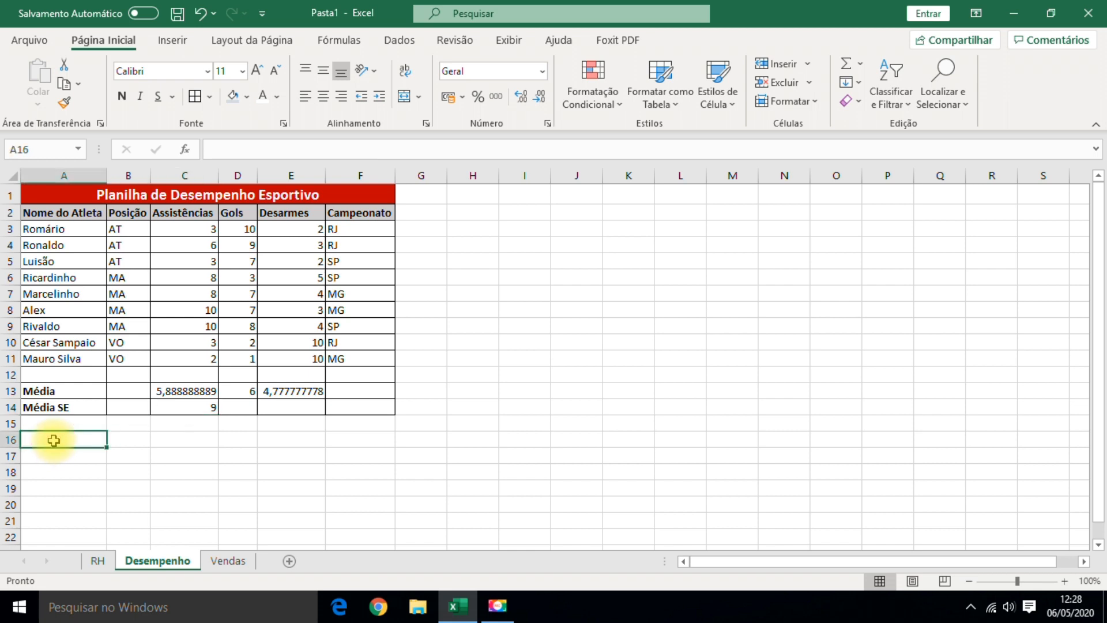
pyautogui.write('Posição')
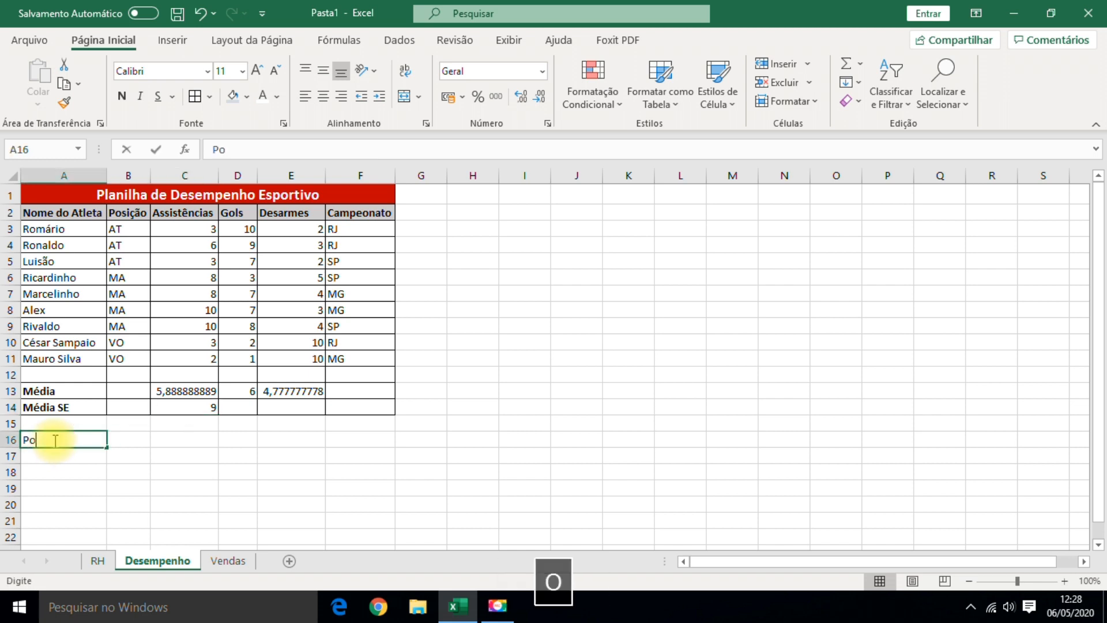
pyautogui.press('Return')
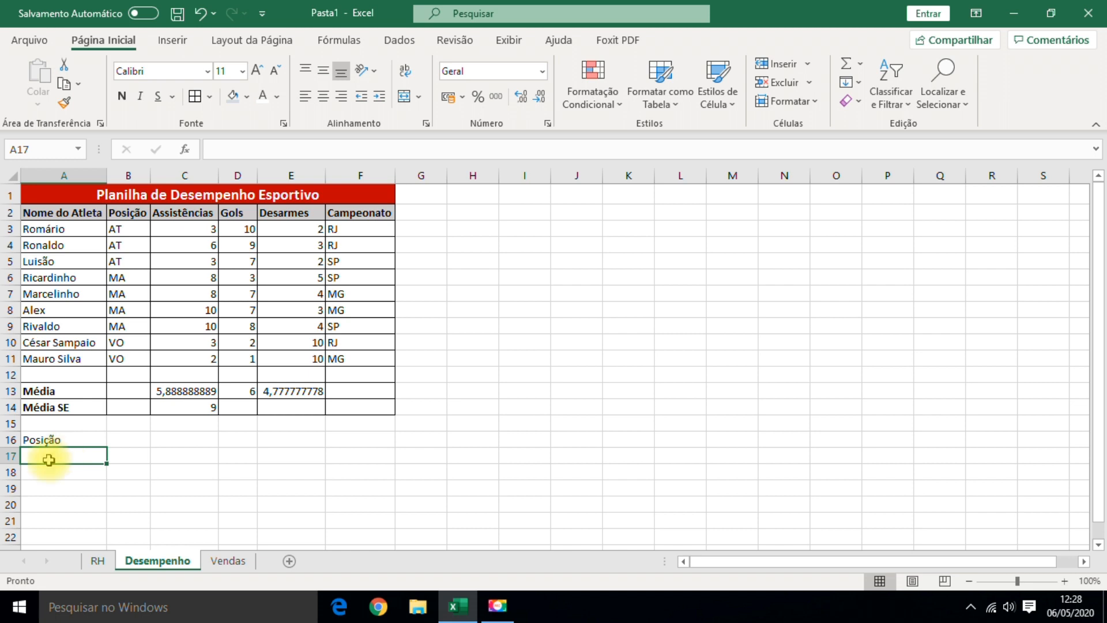
# Replace the text criterion in the C14 formula with a reference to cell A17, giving =MÉDIASE(B3:B11;A17;C3:C11).
pyautogui.click(185, 406)
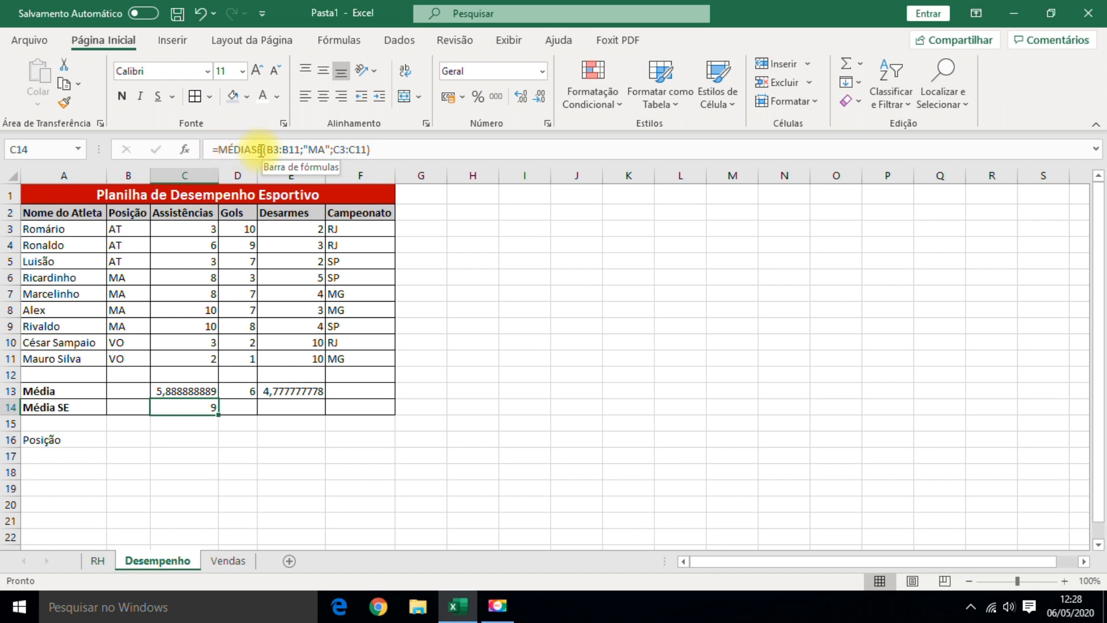
pyautogui.click(305, 147)
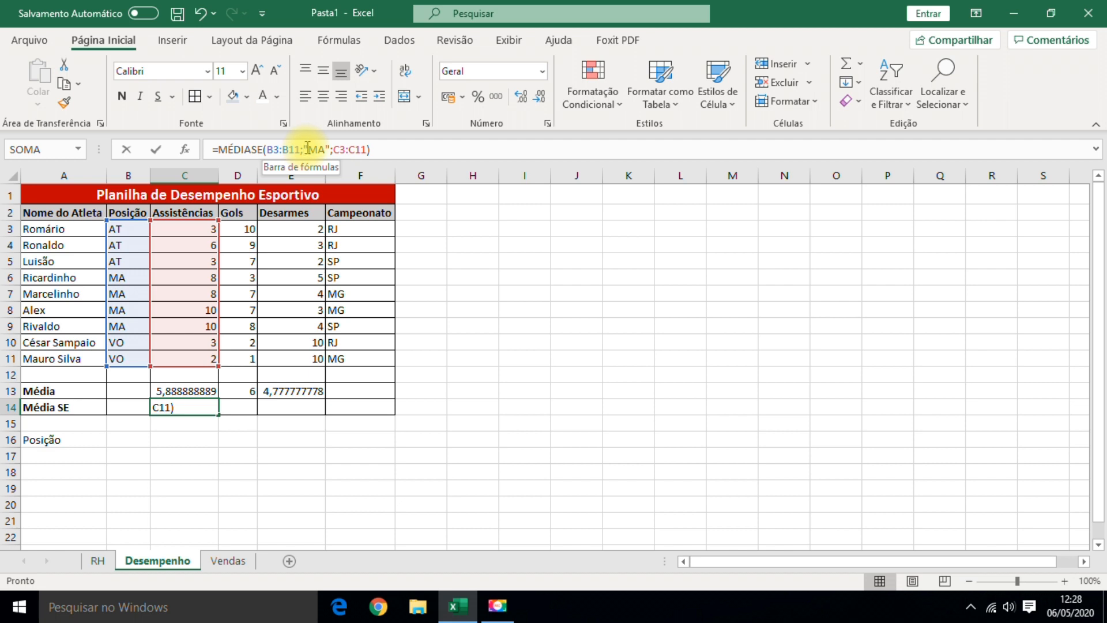
pyautogui.moveTo(311, 148); pyautogui.dragTo(331, 147)
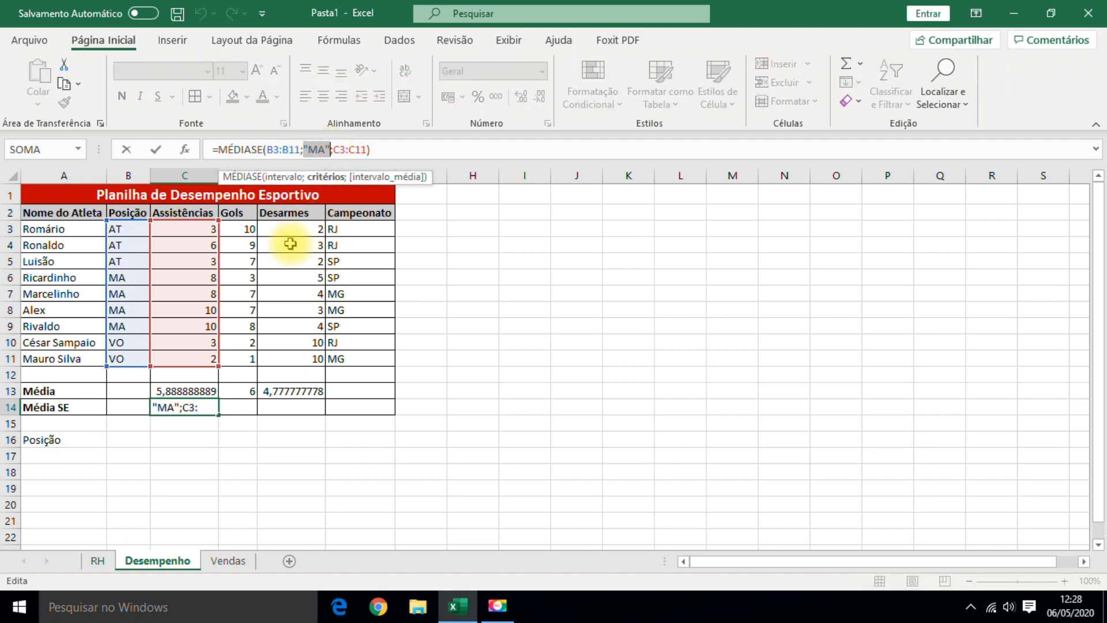
pyautogui.press('BackSpace')
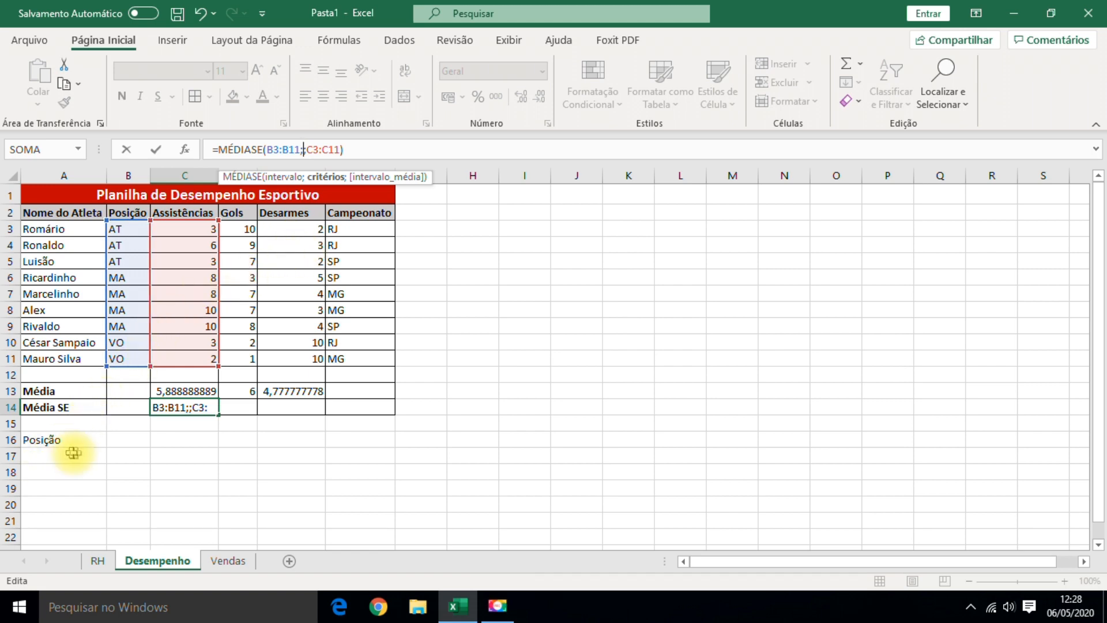
pyautogui.click(41, 457)
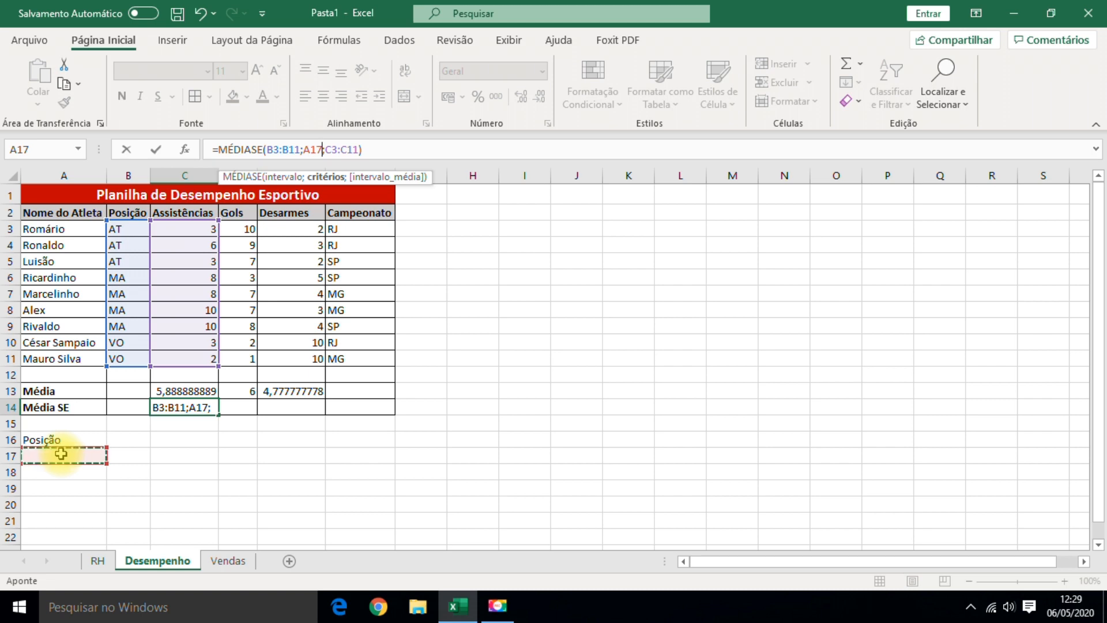
pyautogui.press('Return')
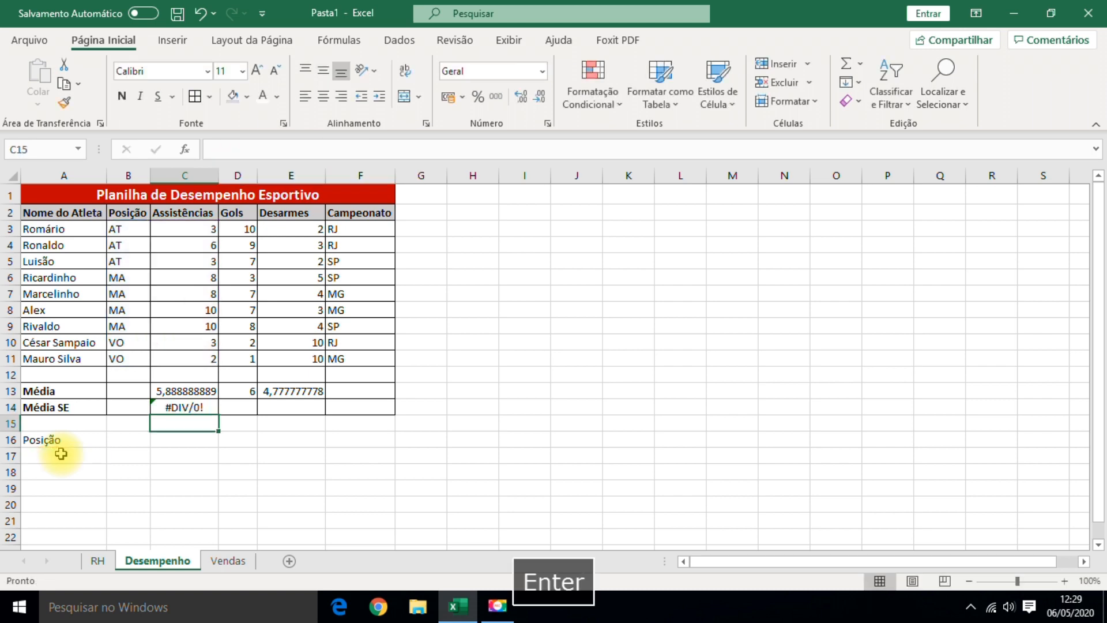
pyautogui.click(199, 409)
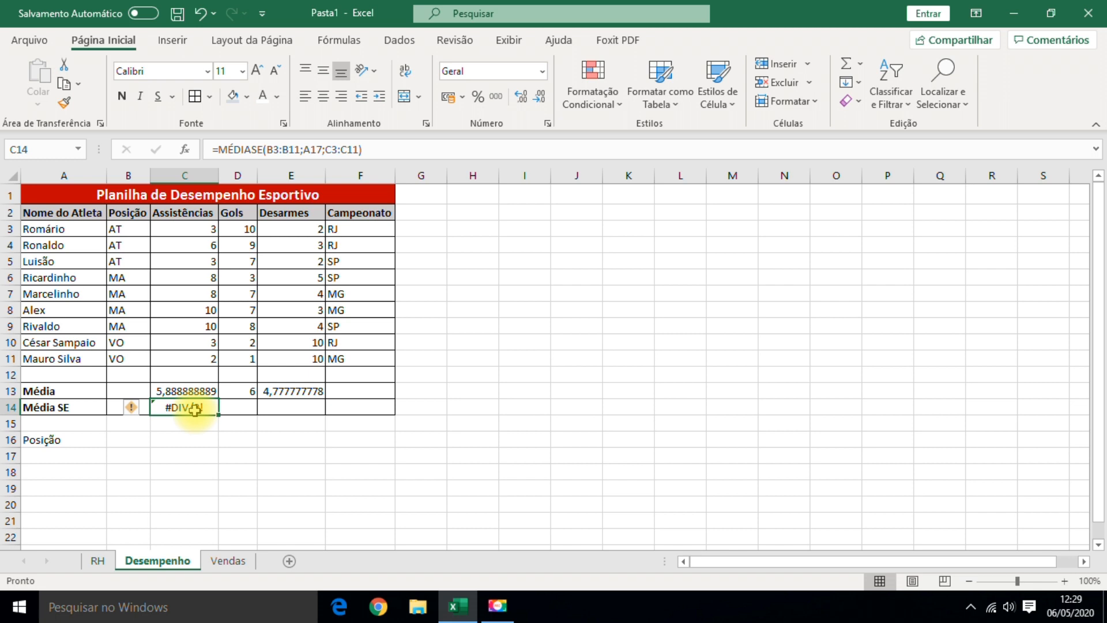
# Enter the position VO in A17 as the criterion and check the resulting average in C14.
pyautogui.click(52, 454)
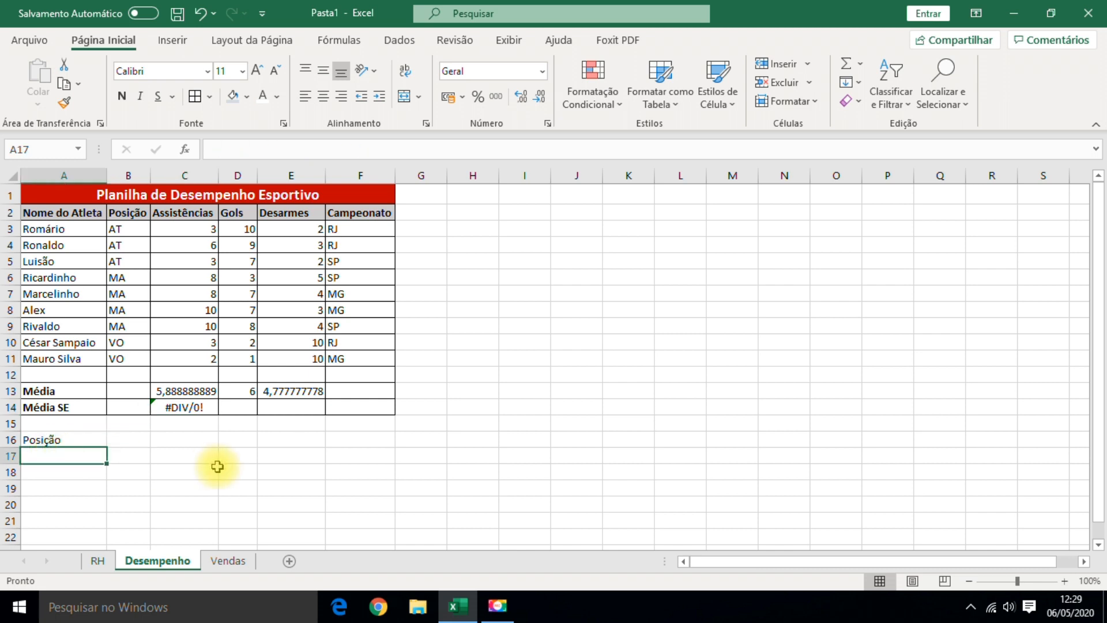
pyautogui.write('VO')
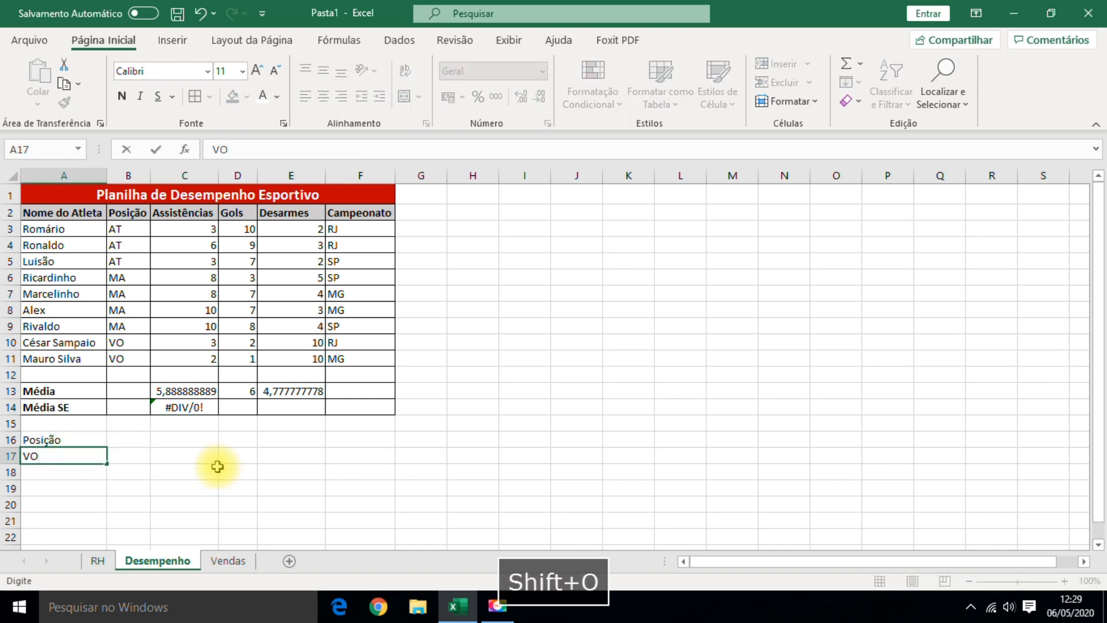
pyautogui.press('Return')
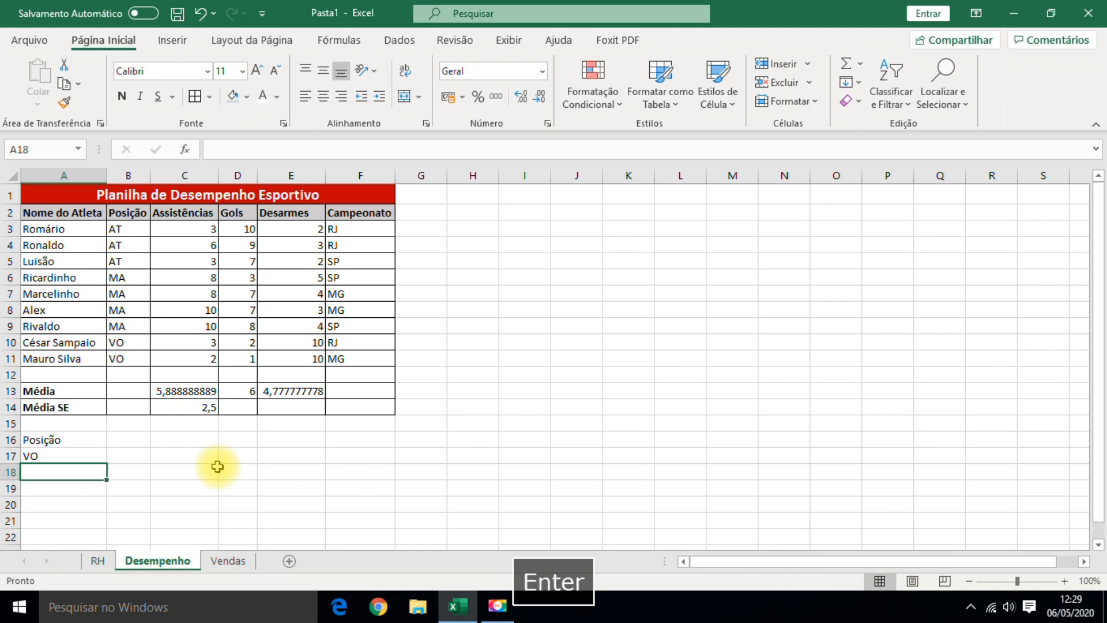
pyautogui.click(221, 407)
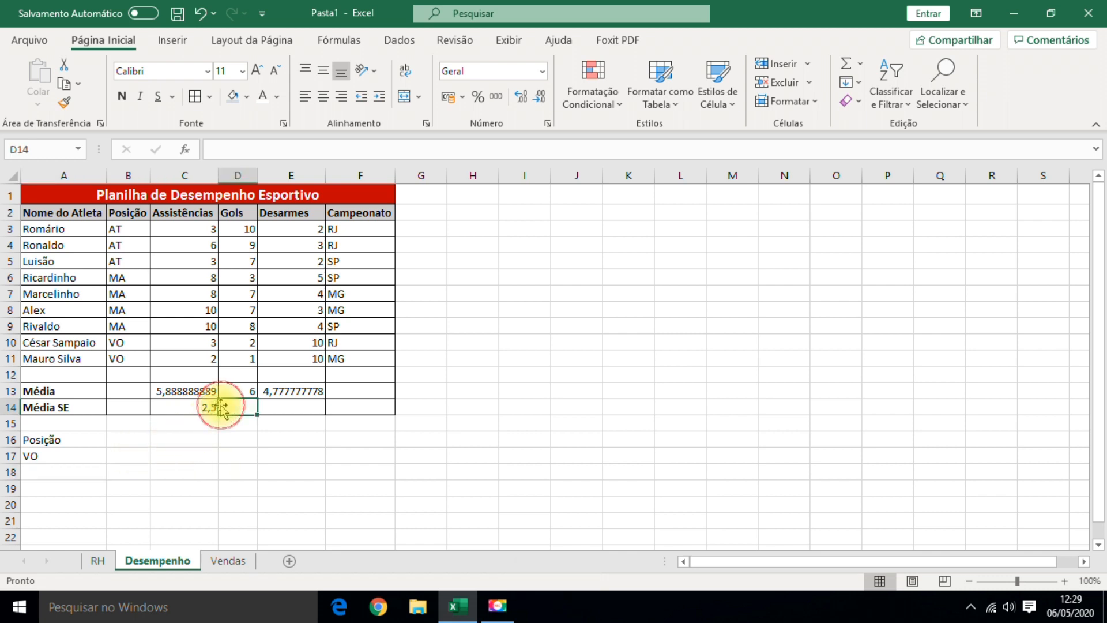
pyautogui.click(200, 409)
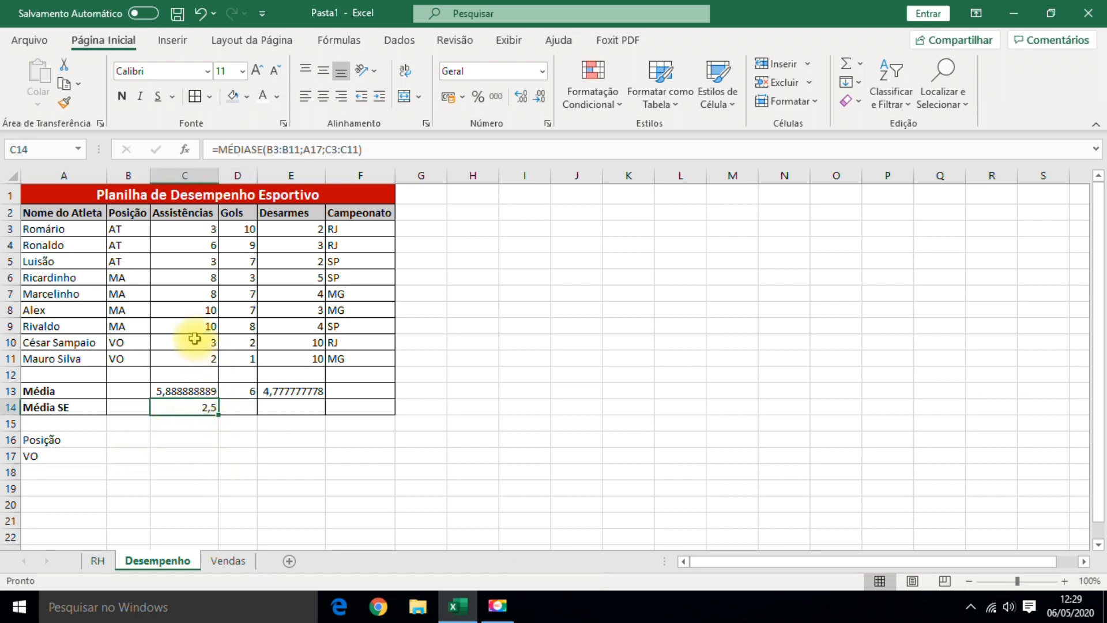
# Set the position criterion in A17 to AT.
pyautogui.click(42, 459)
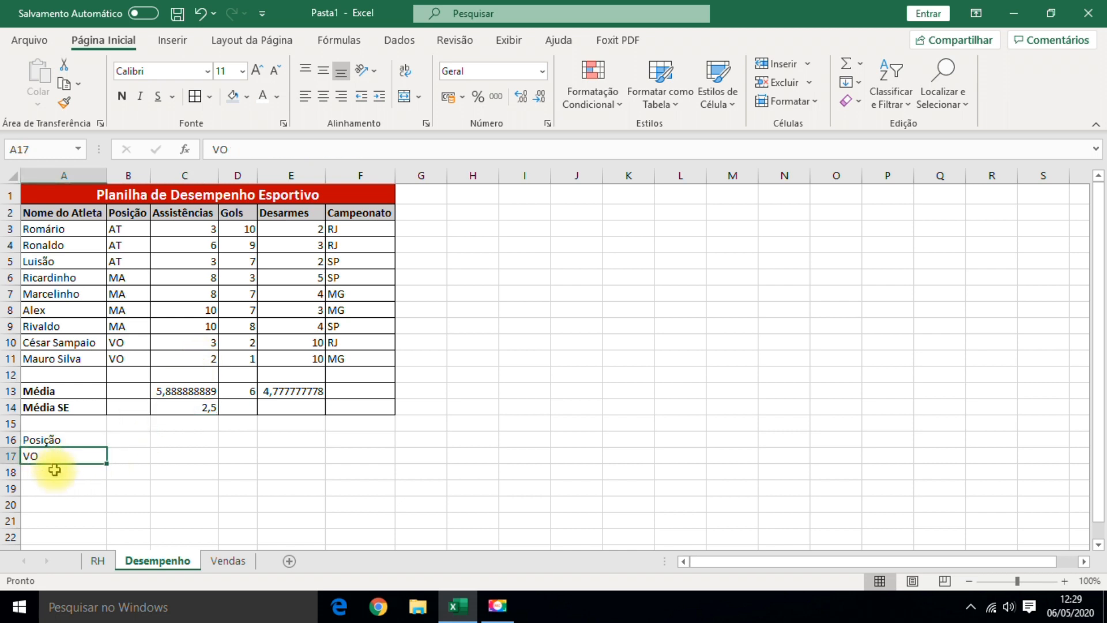
pyautogui.write('AT')
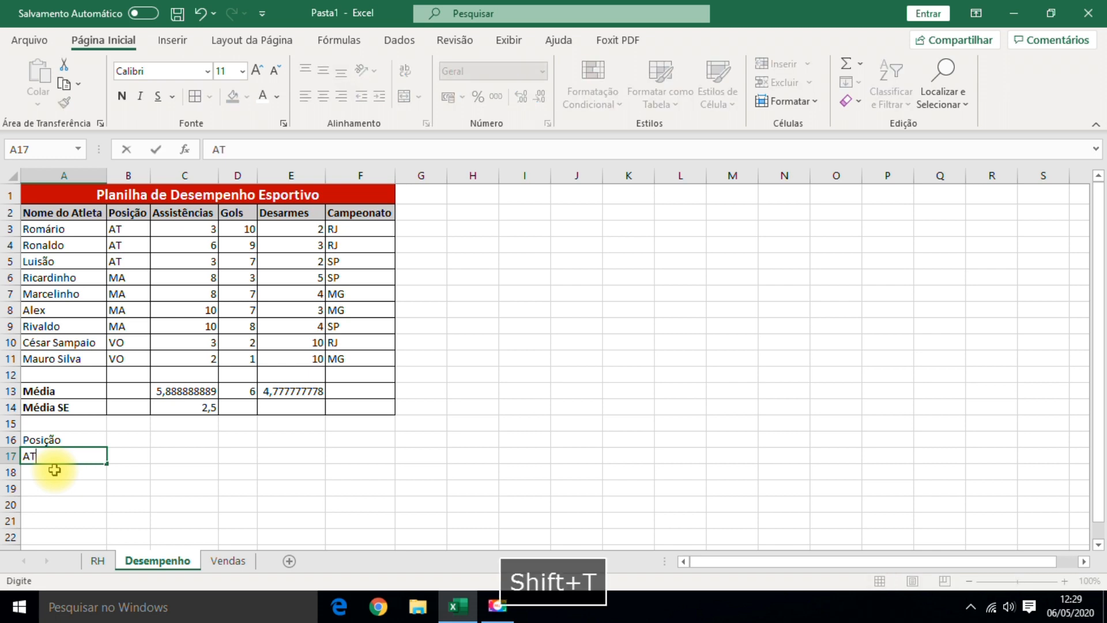
pyautogui.press('Return')
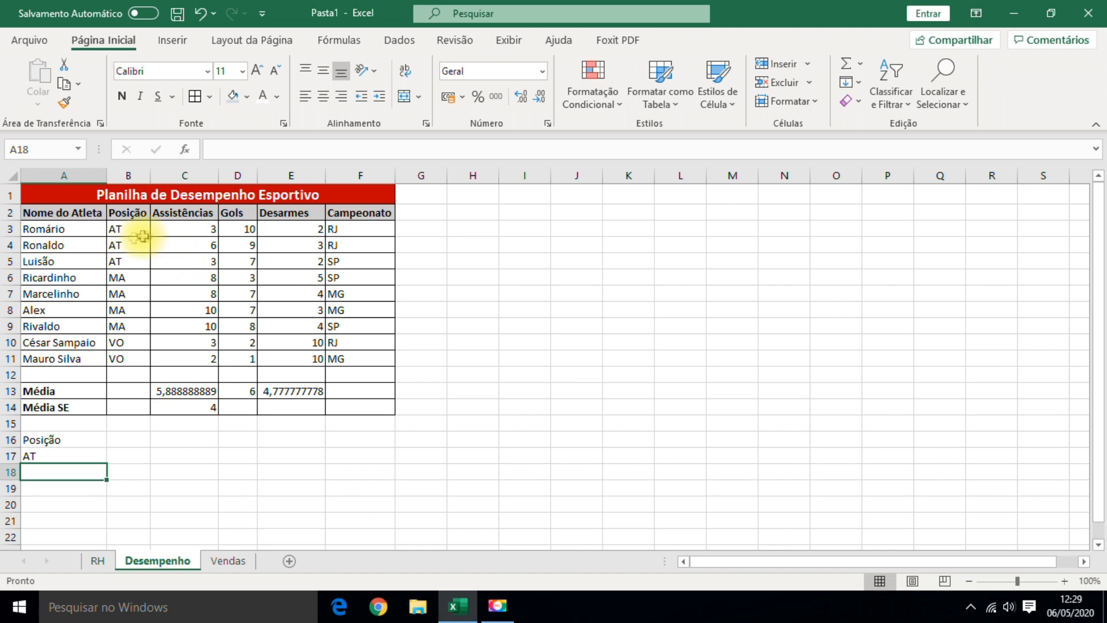
# Review the range, criterion and average-range arguments of the MÉDIASE formula in C14.
pyautogui.click(202, 407)
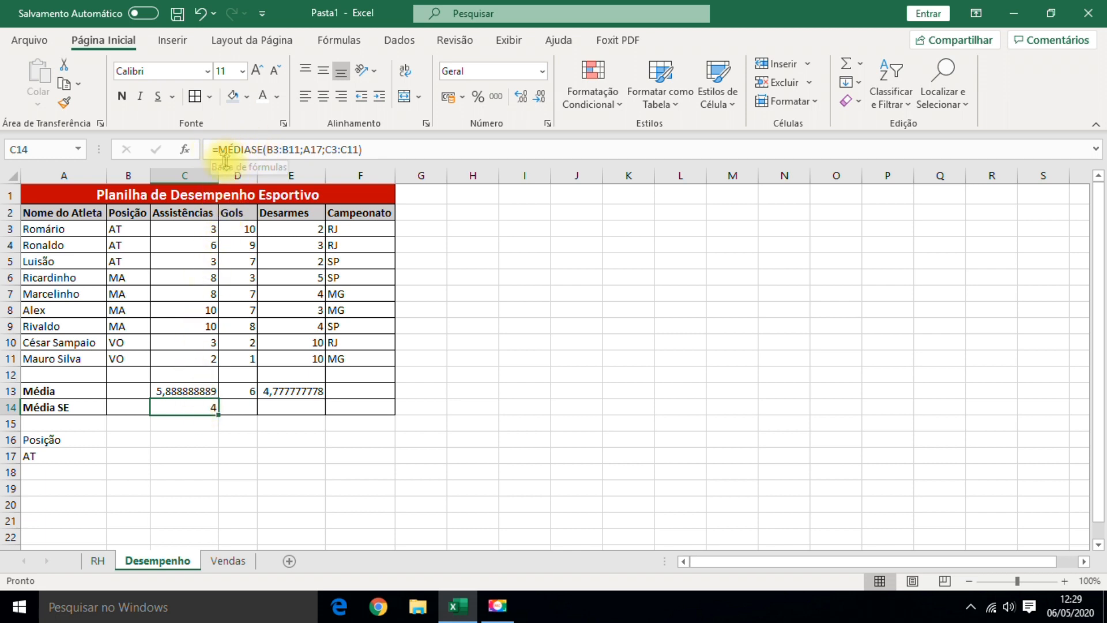
pyautogui.moveTo(267, 150); pyautogui.dragTo(300, 150)
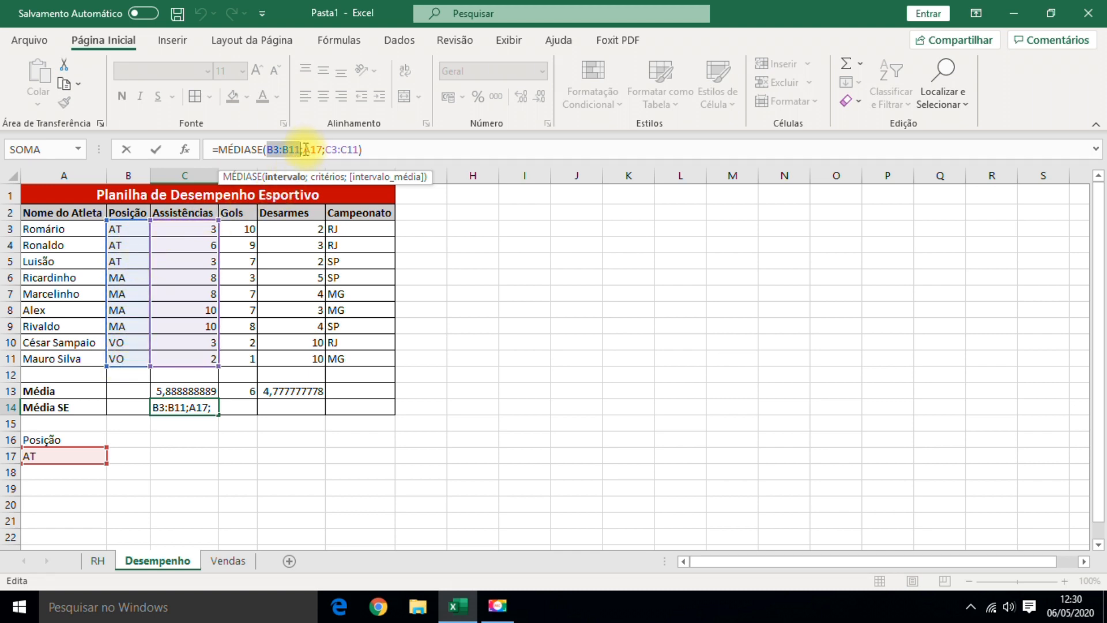
pyautogui.moveTo(303, 149); pyautogui.dragTo(321, 151)
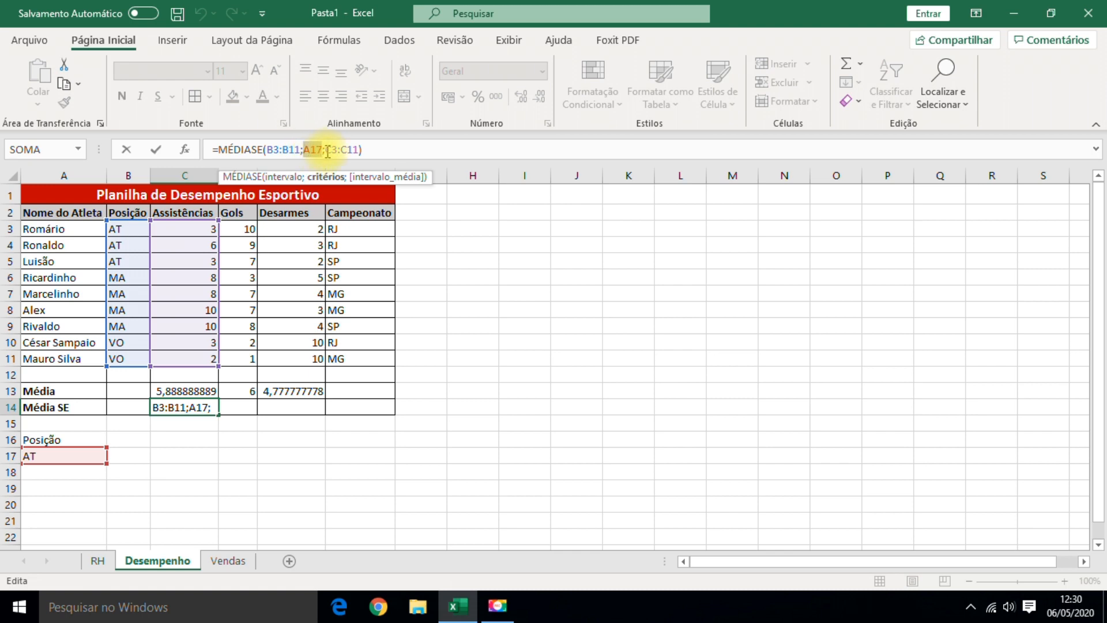
pyautogui.moveTo(324, 149); pyautogui.dragTo(359, 149)
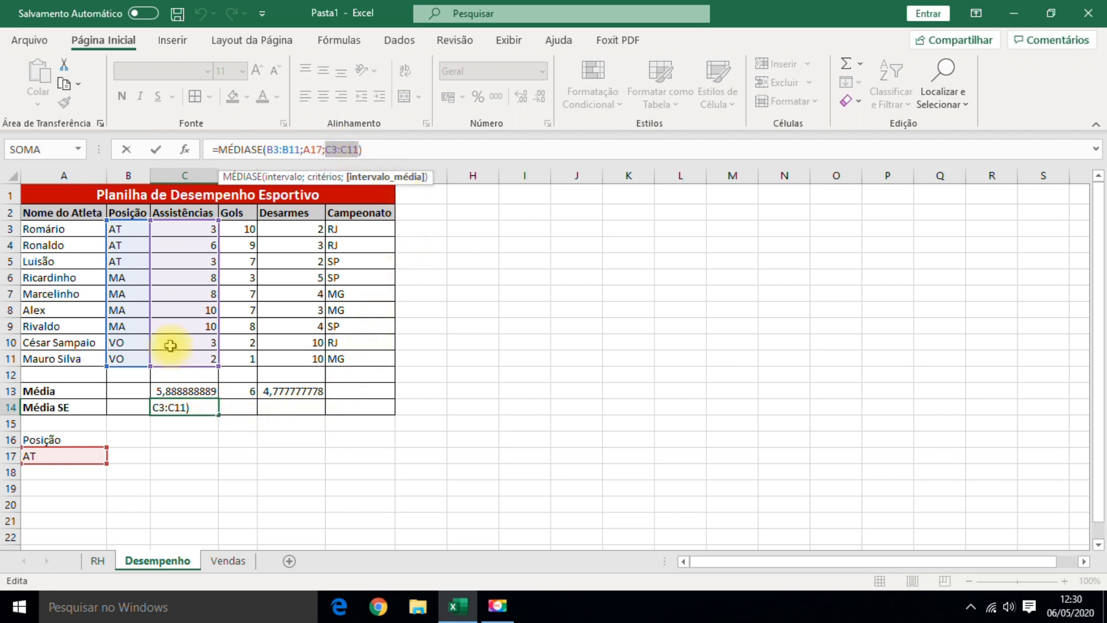
pyautogui.moveTo(267, 149); pyautogui.dragTo(301, 150)
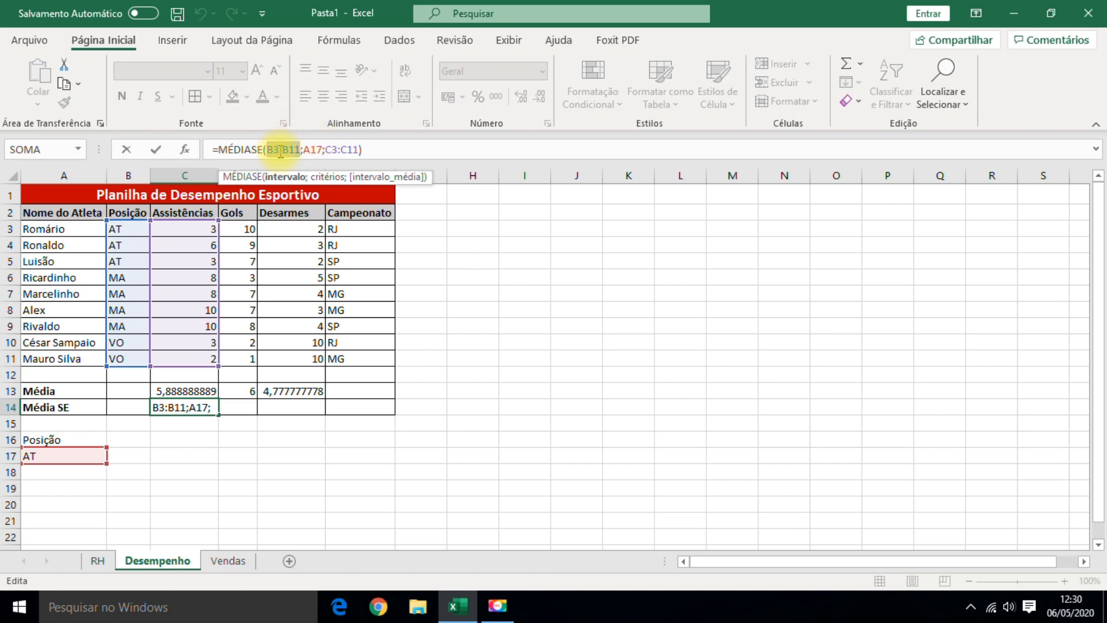
pyautogui.click(369, 149)
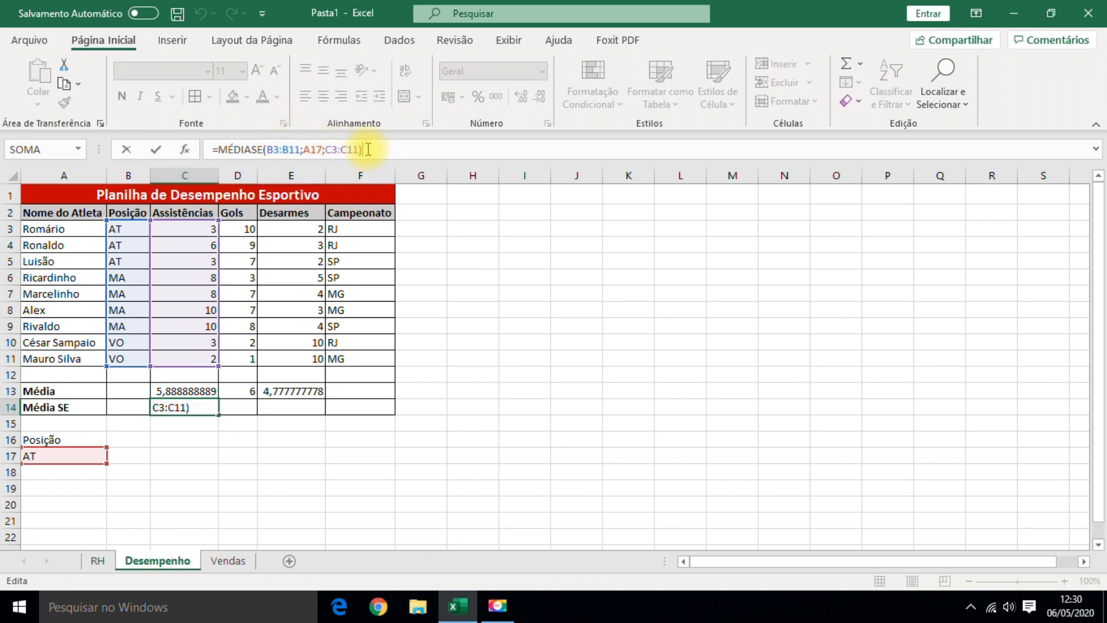
pyautogui.press('Return')
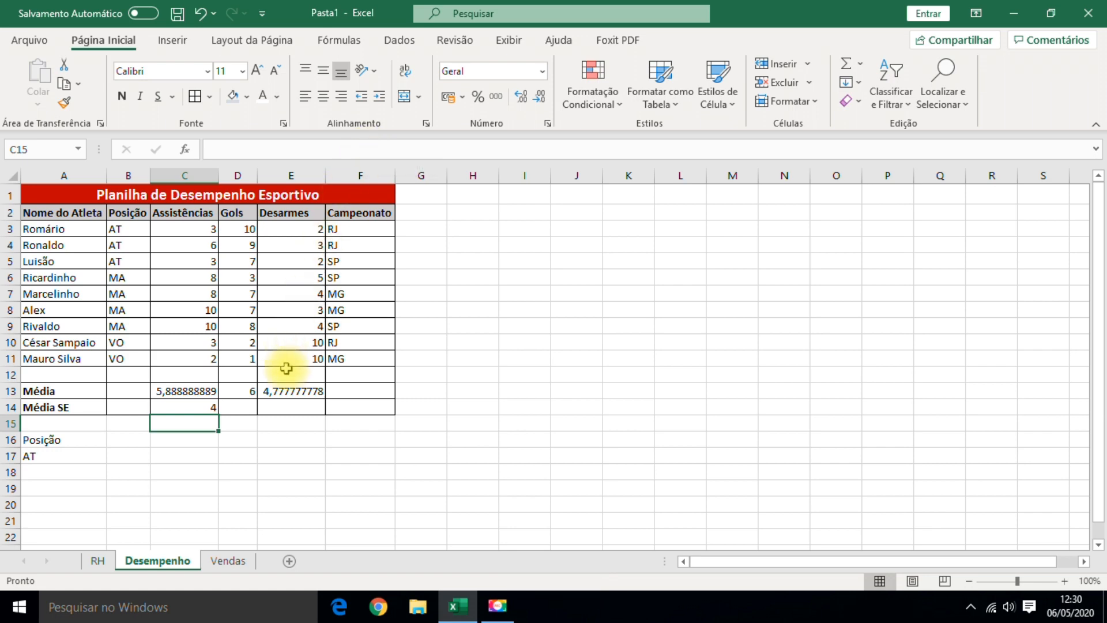
# On the RH sheet, average the Salário of the Dentista profession in D14 with =MÉDIASE(B3:B11;"Dentista";D3:D11).
pyautogui.click(99, 564)
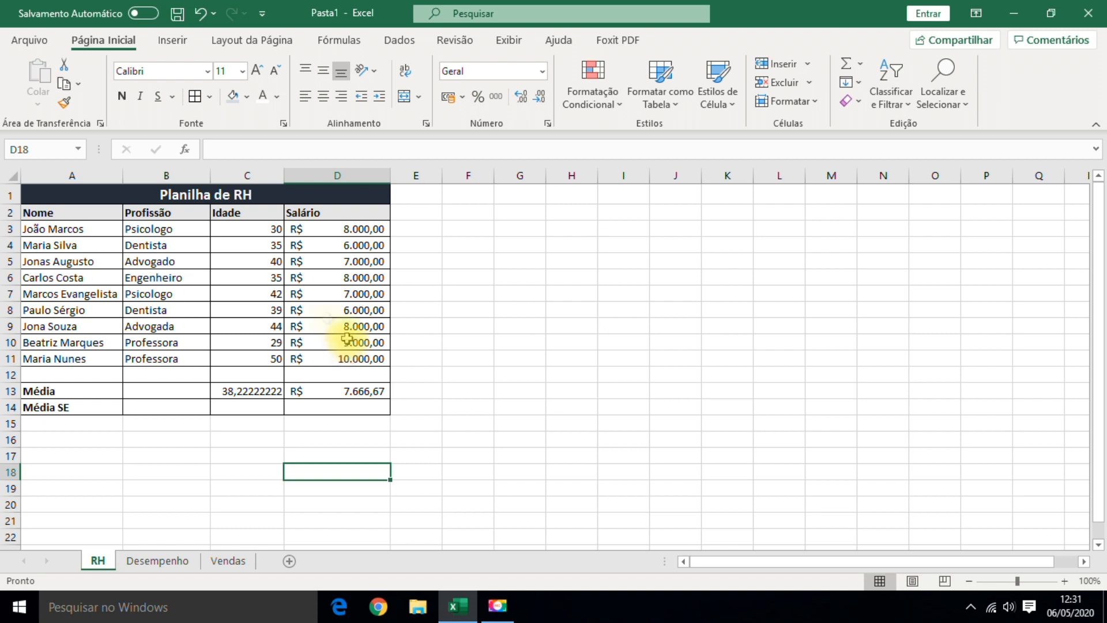
pyautogui.click(318, 405)
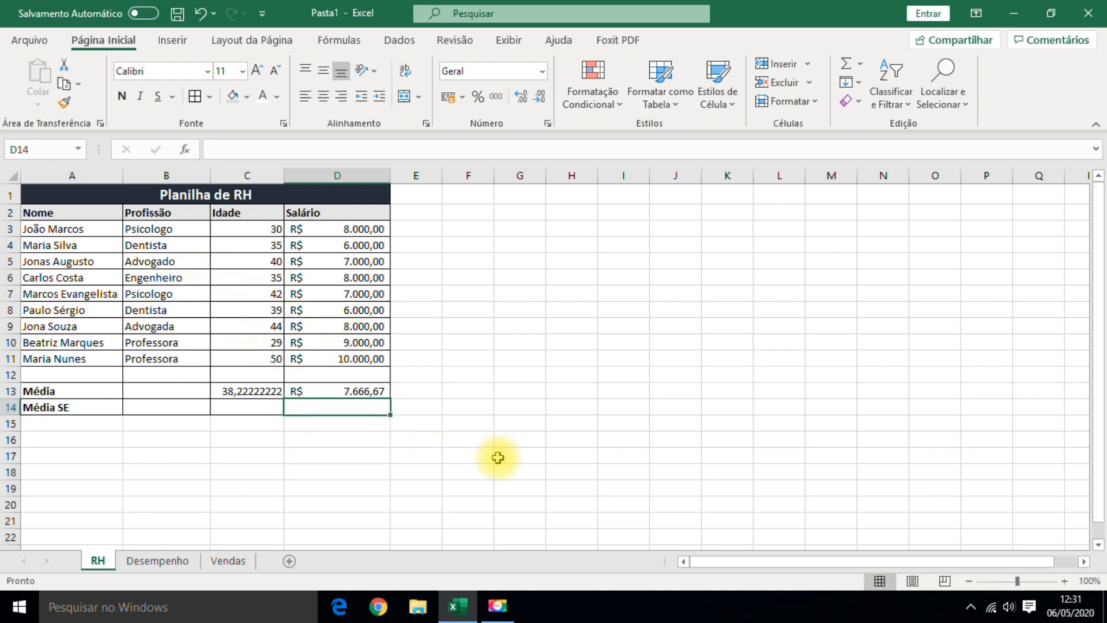
pyautogui.write('=')
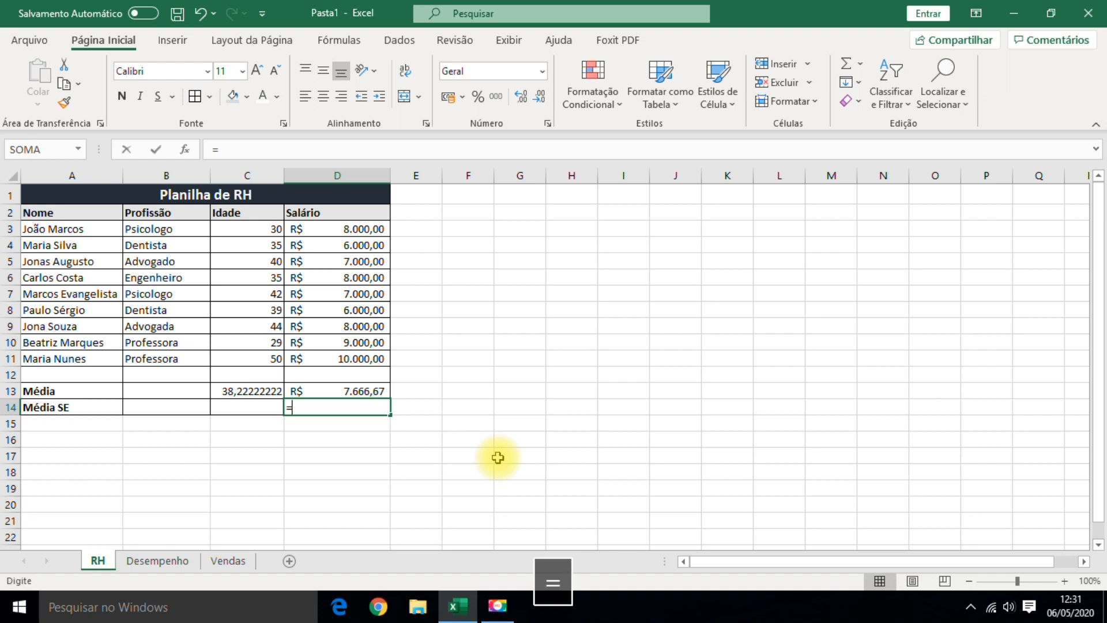
pyautogui.write('mediase(')
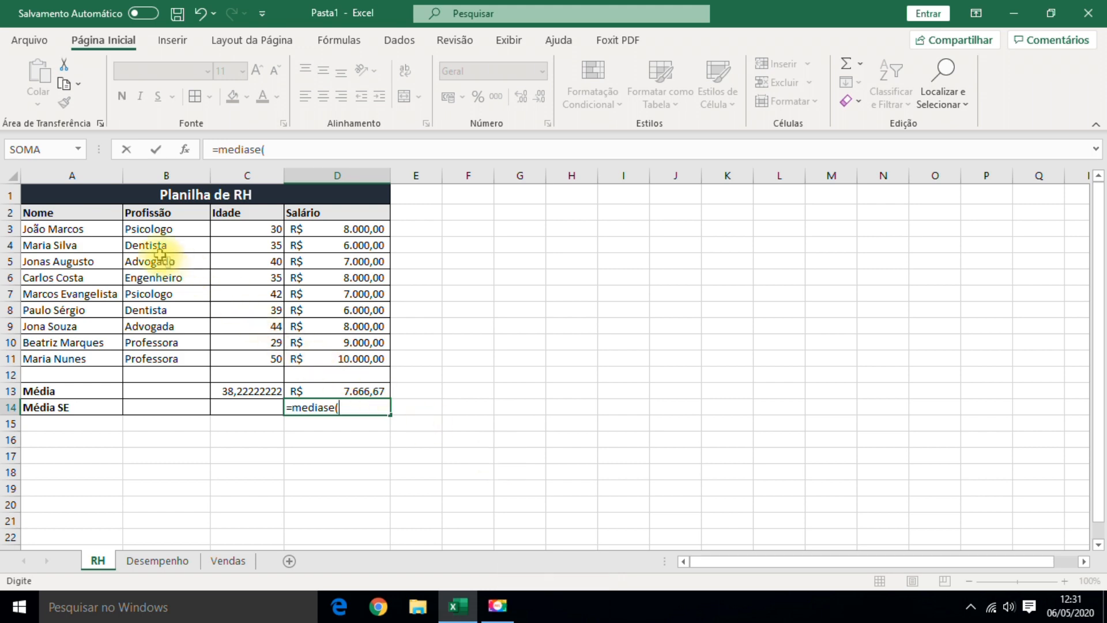
pyautogui.moveTo(156, 230); pyautogui.dragTo(164, 360)
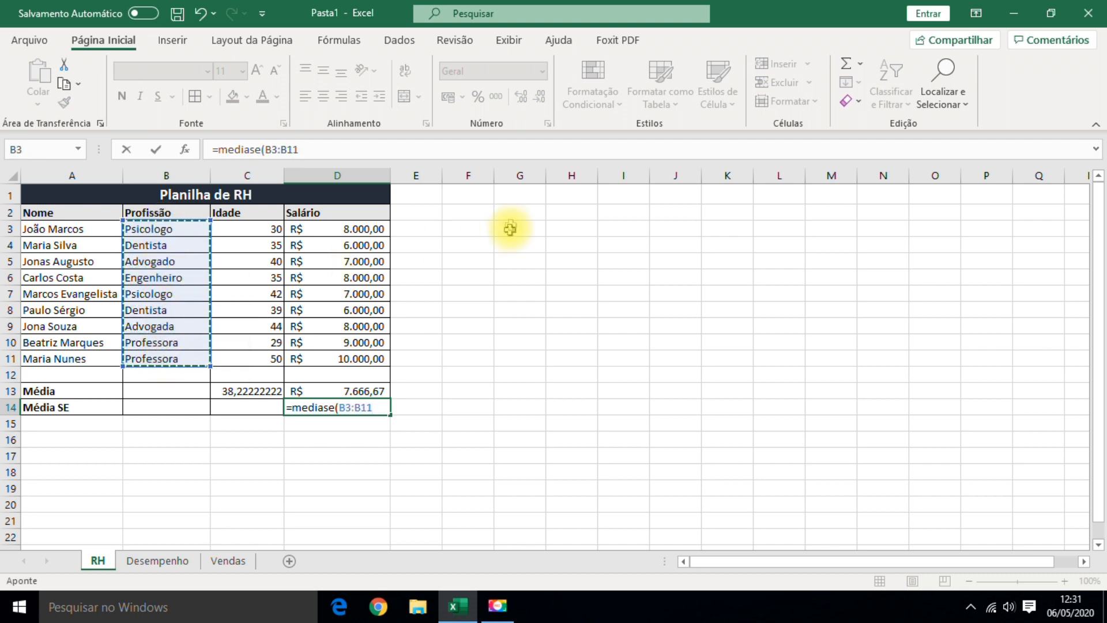
pyautogui.write(';')
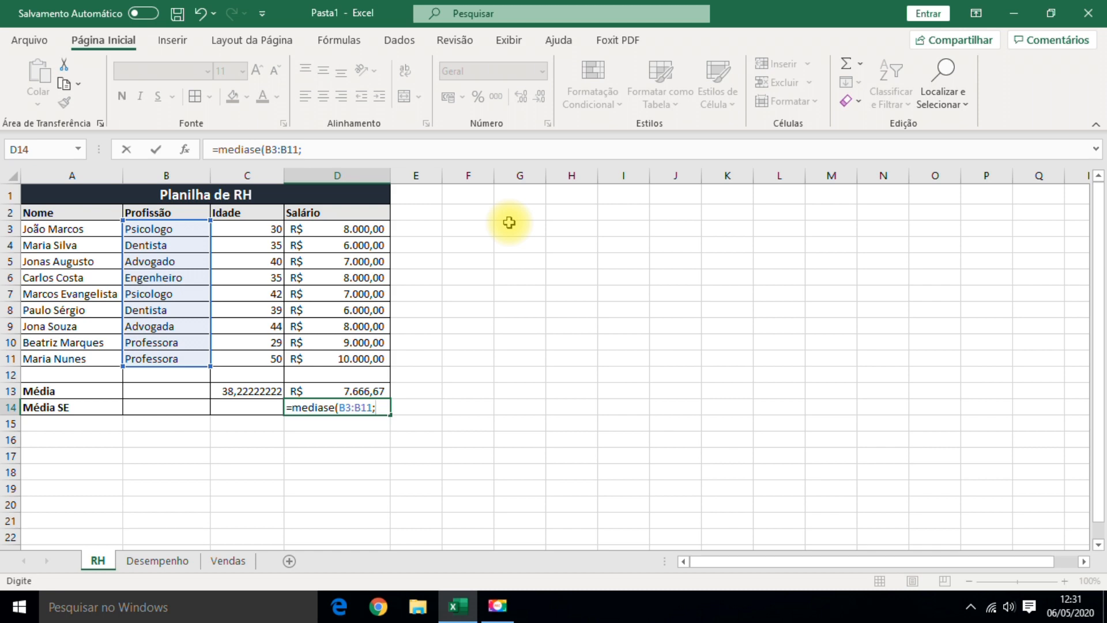
pyautogui.write('"Dentista')
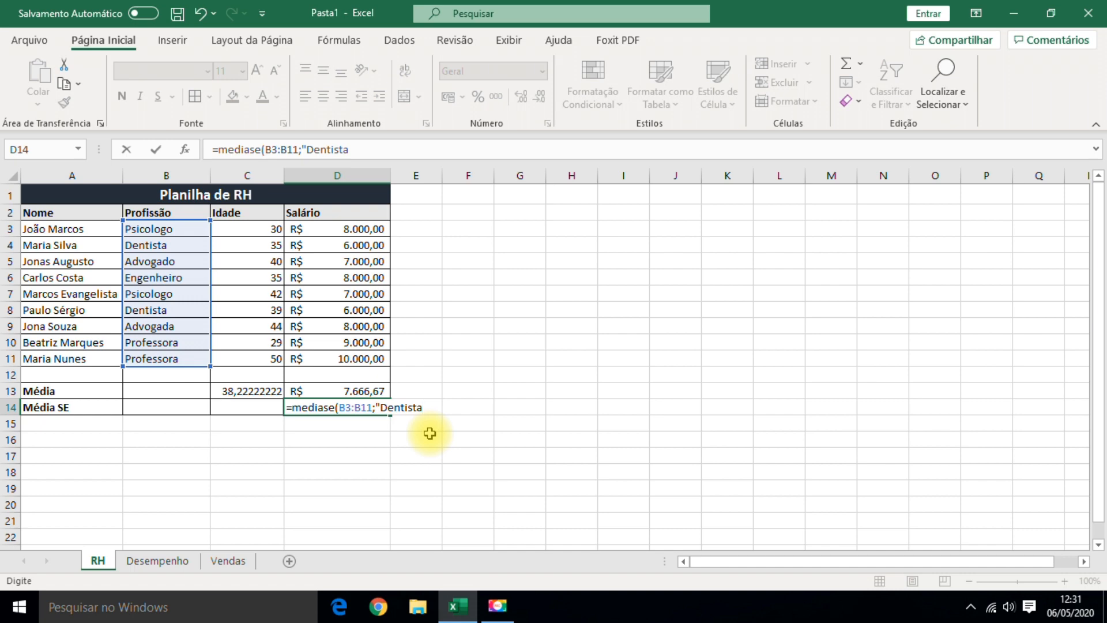
pyautogui.write('";')
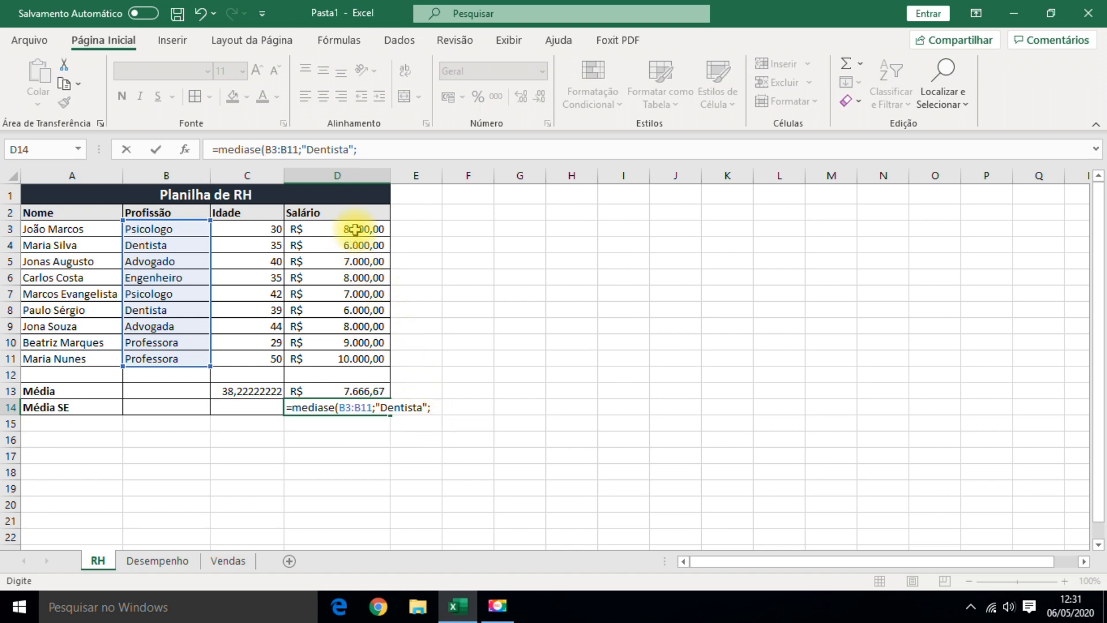
pyautogui.moveTo(355, 229); pyautogui.dragTo(363, 358)
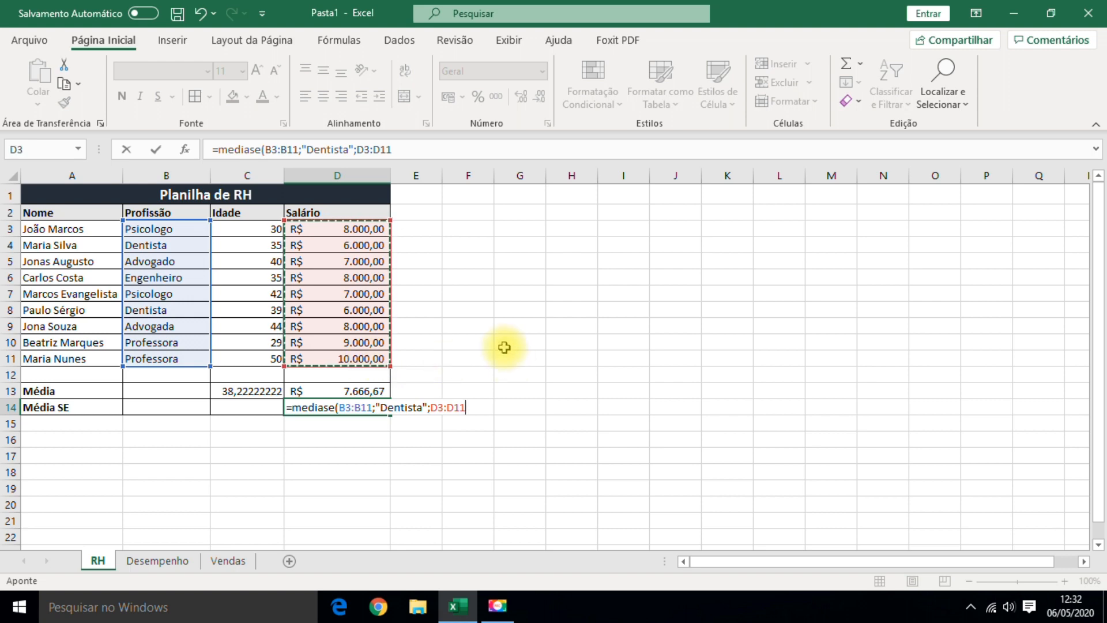
pyautogui.write(')')
pyautogui.press('Return')
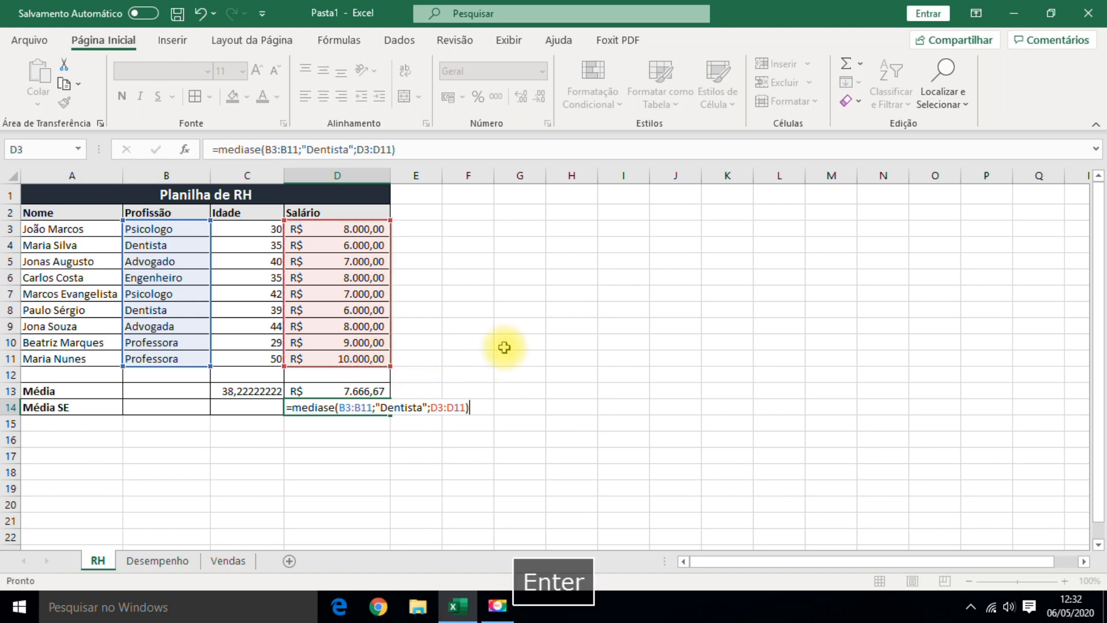
pyautogui.click(354, 410)
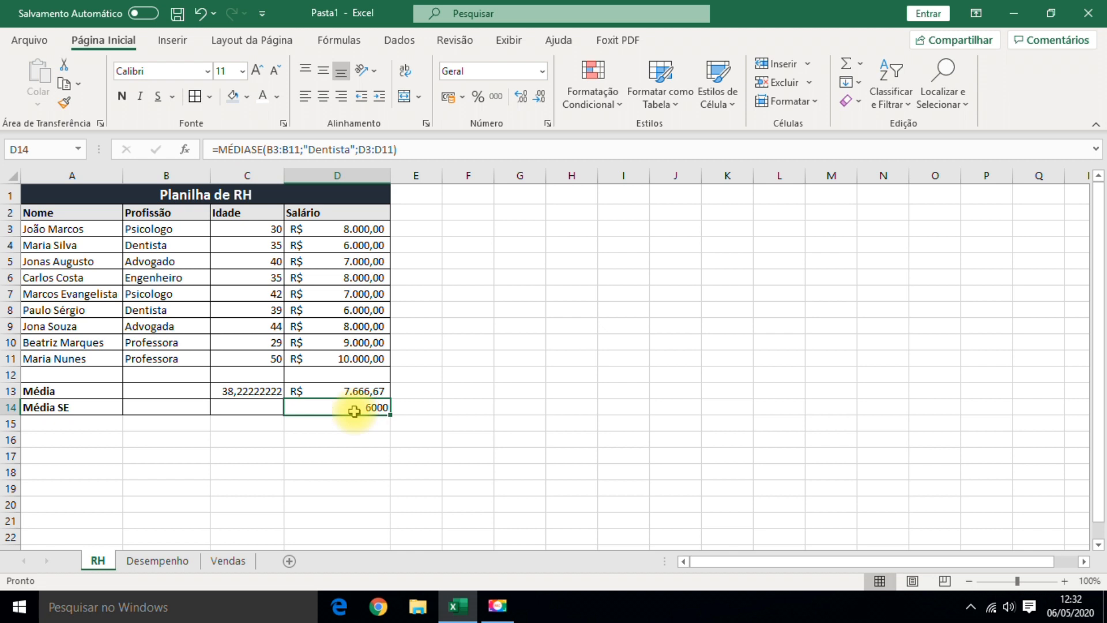